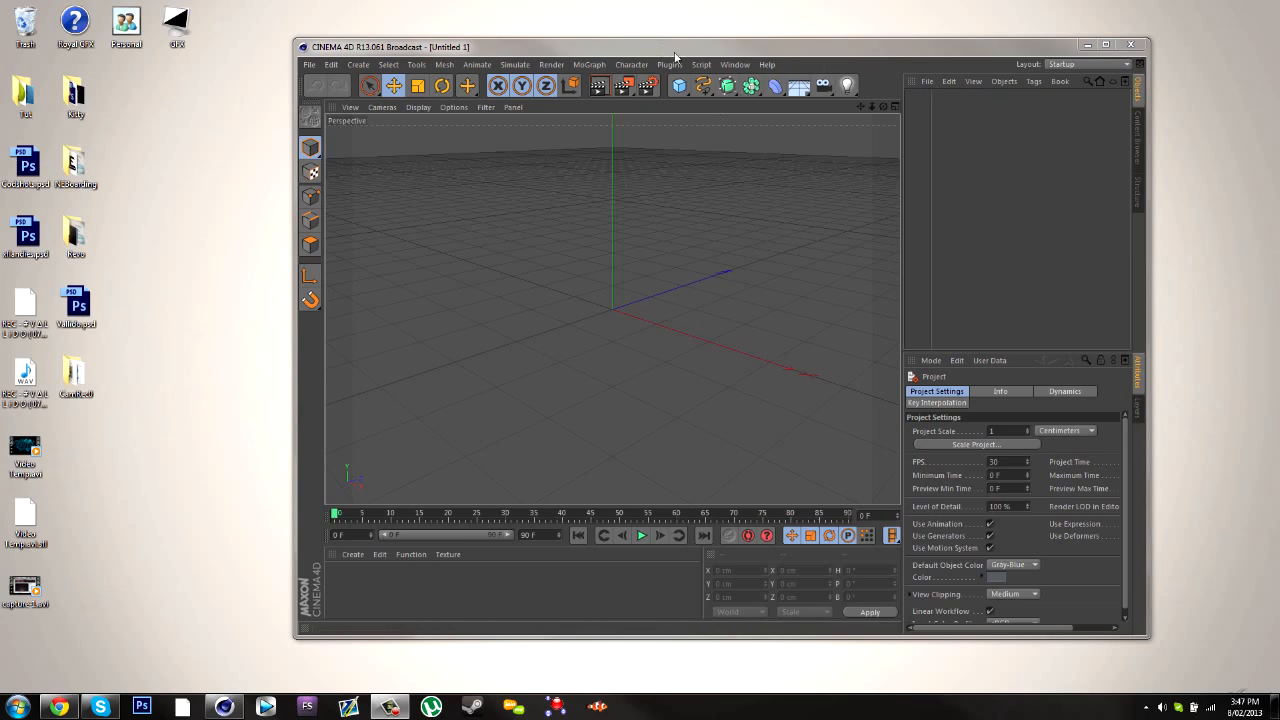
Reposition the Cinema 4D window on the desktop and maximize it to fill the screen.
left_click_drag(698, 52, 818, 88)
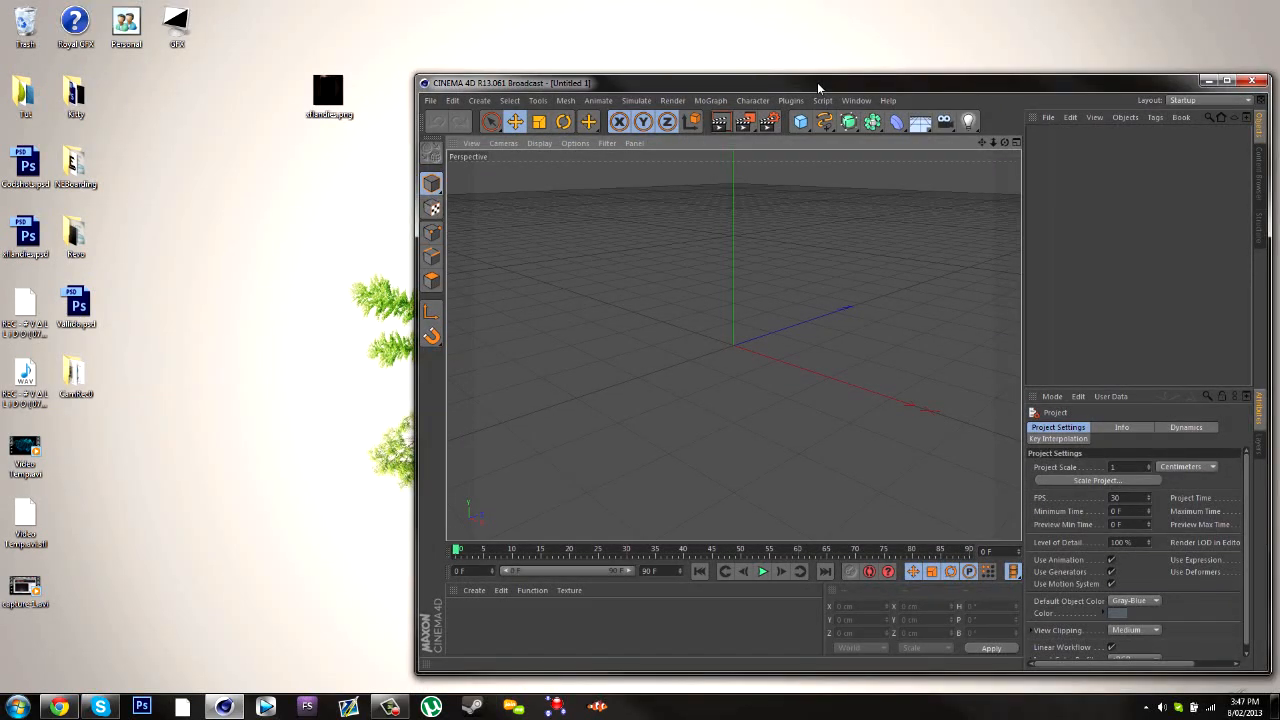
left_click_drag(818, 88, 809, 70)
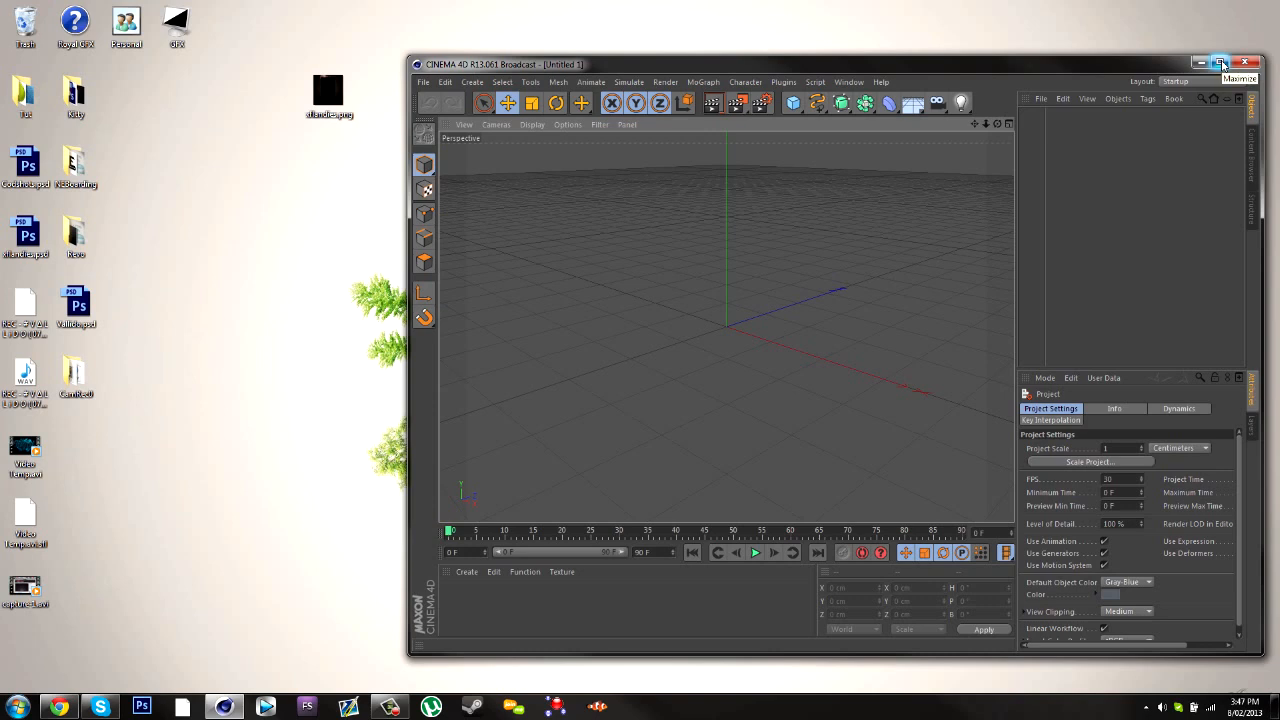
left_click(1221, 64)
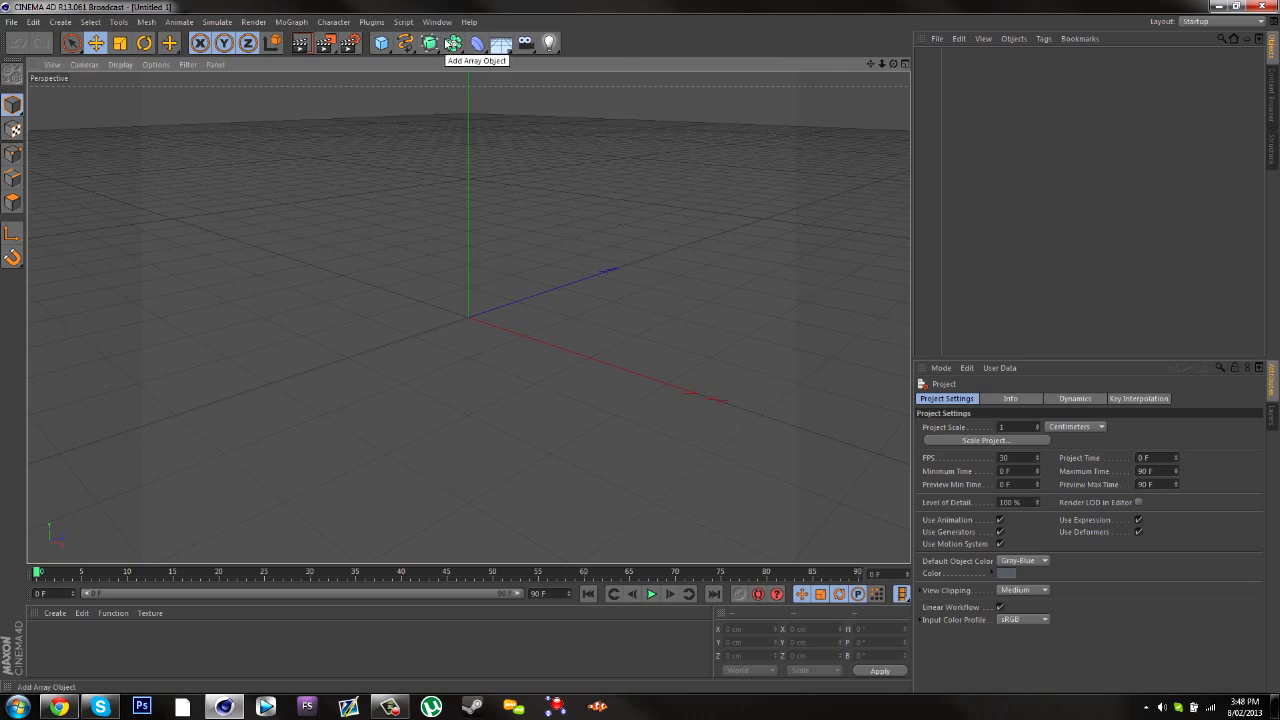
Add a default cube to the scene and preview it with a render in the perspective view.
left_click(302, 45)
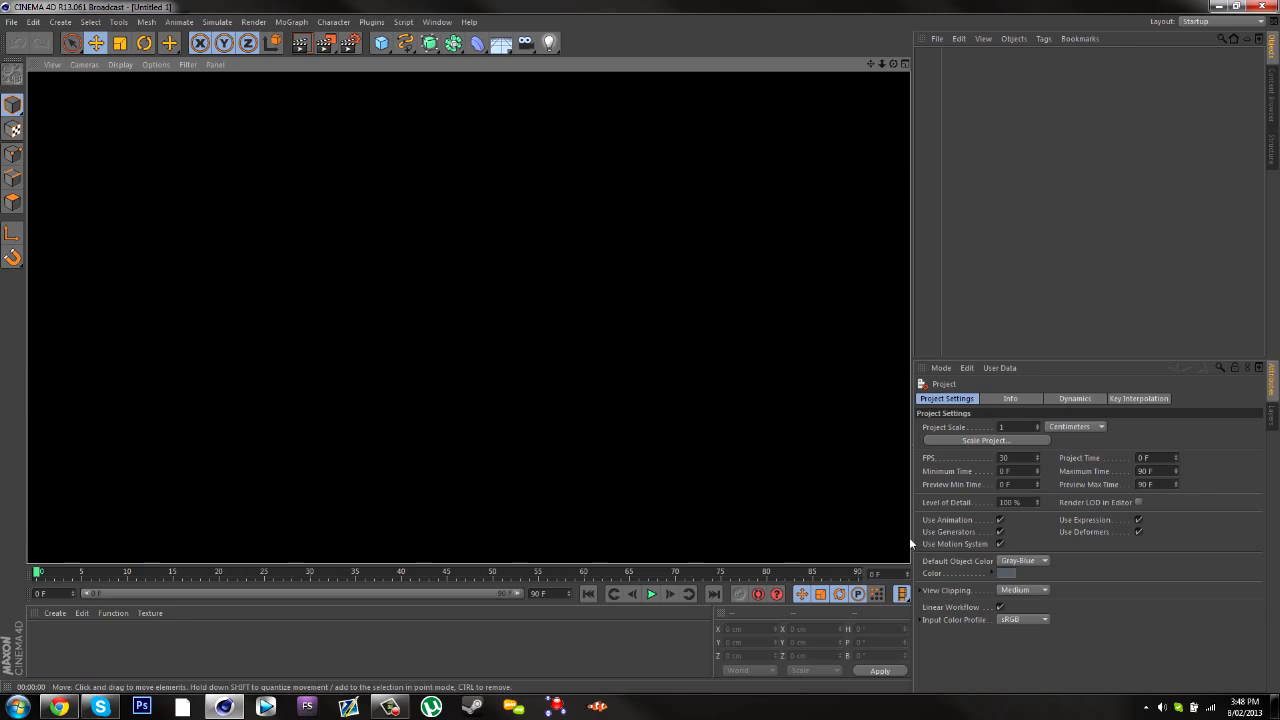
left_click(384, 46)
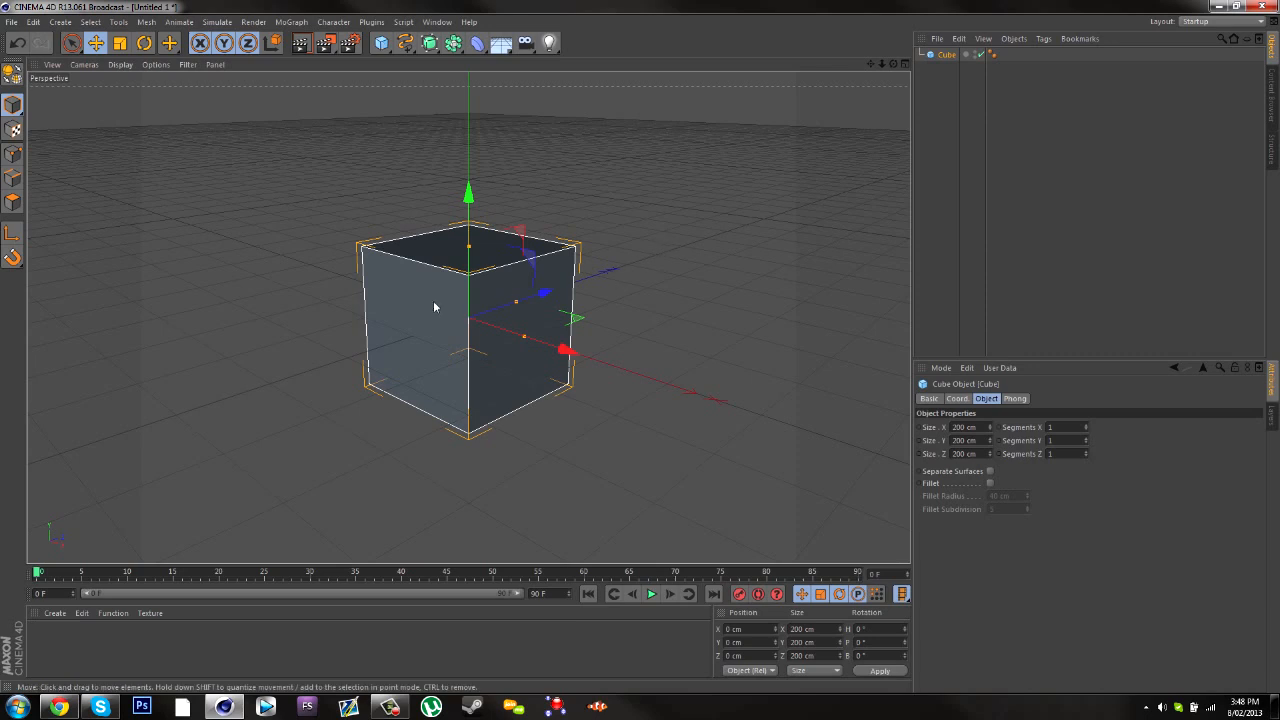
left_click_drag(893, 63, 876, 78)
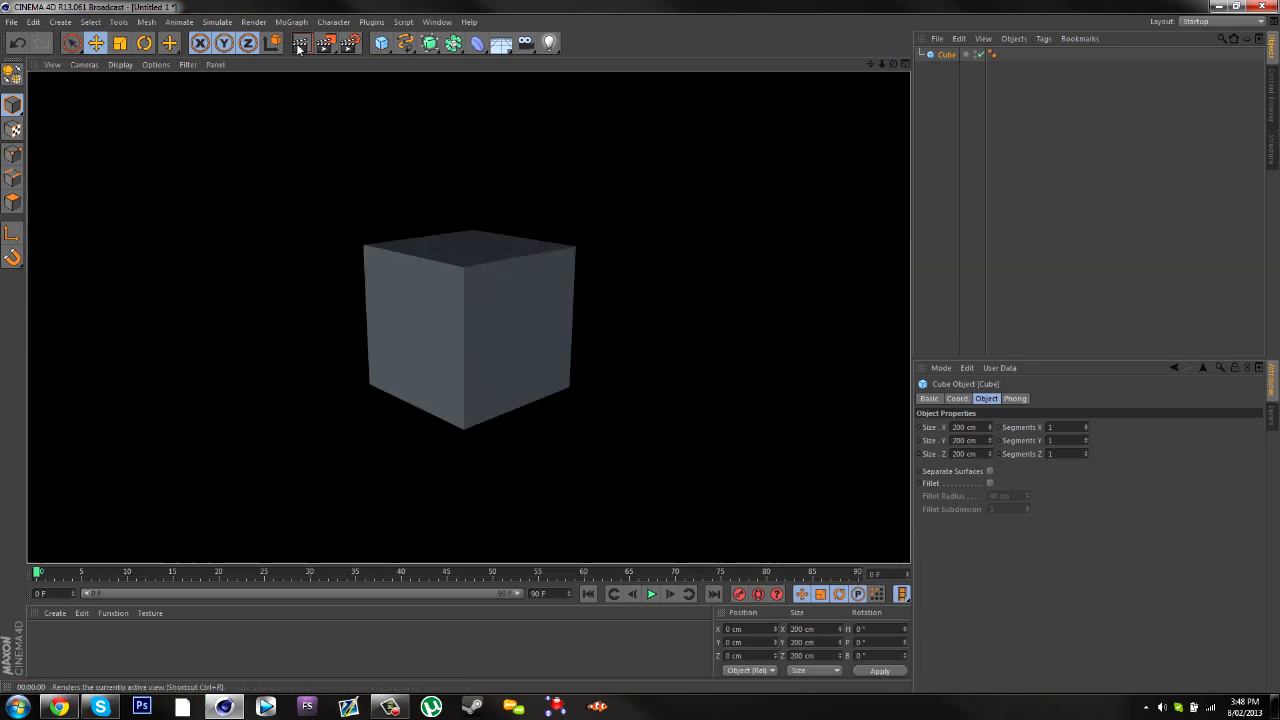
left_click(300, 43)
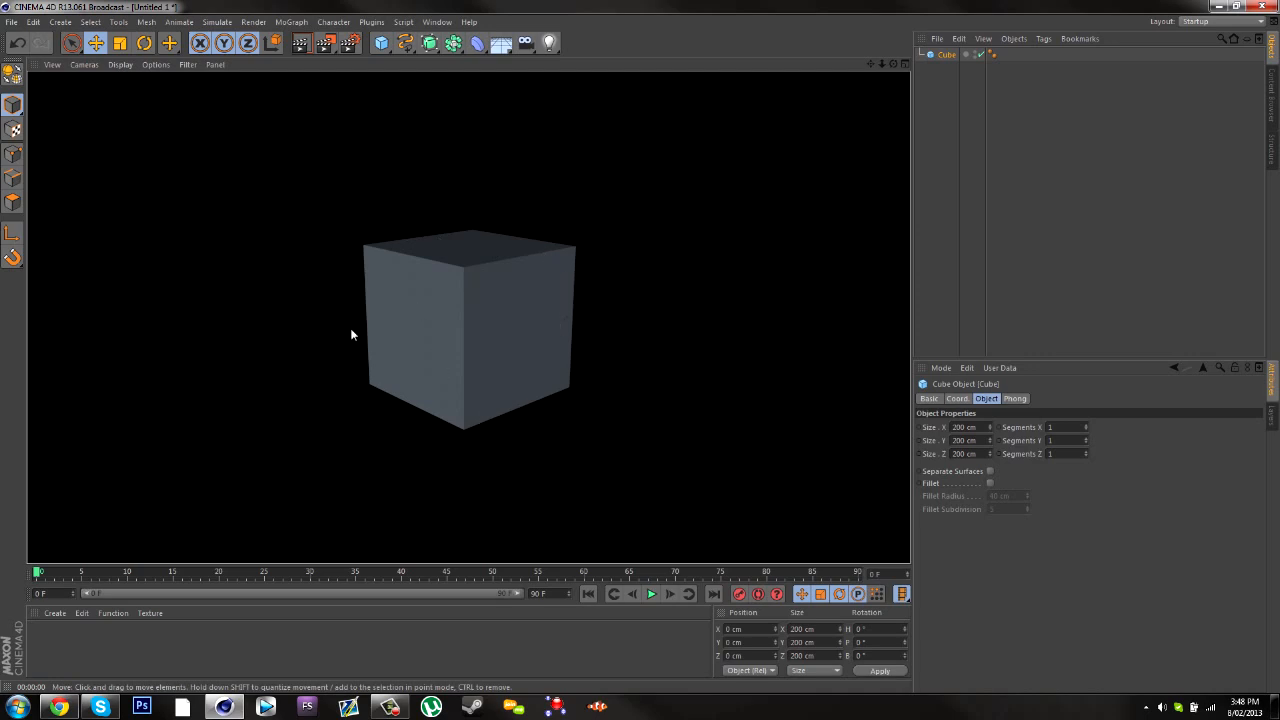
left_click(880, 96)
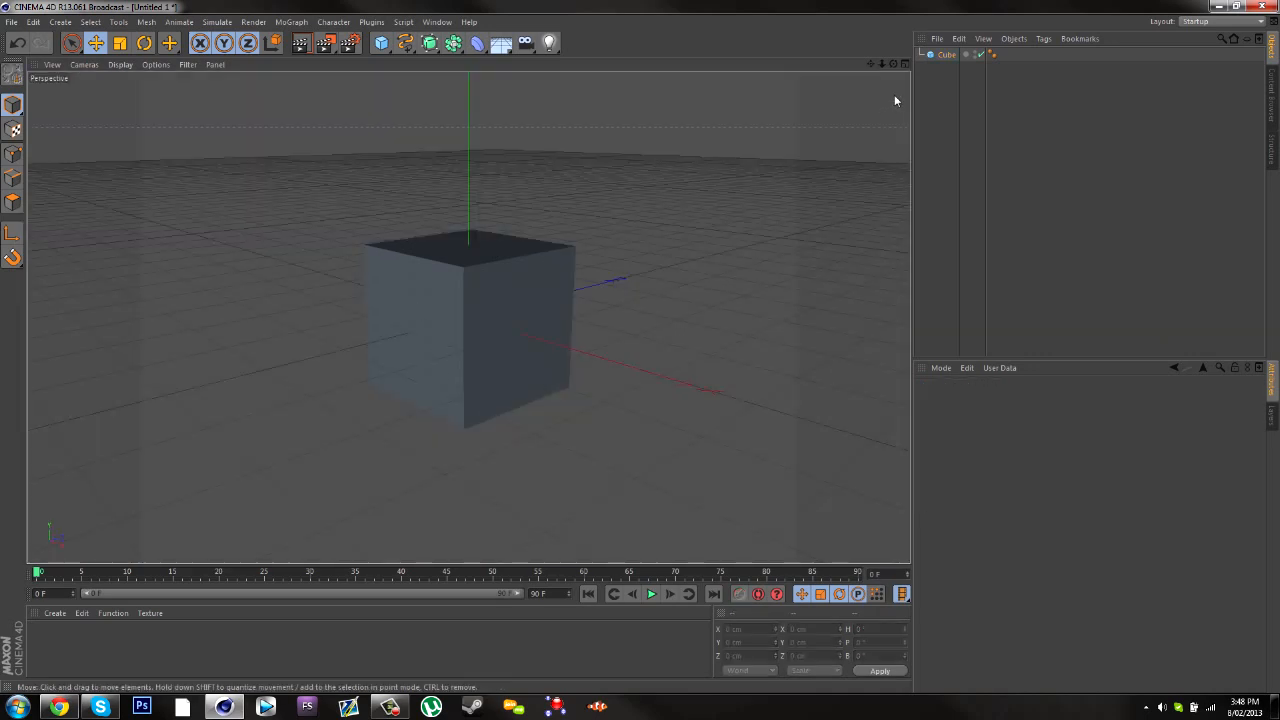
Delete the cube from the scene.
left_click(946, 56)
key("Delete")
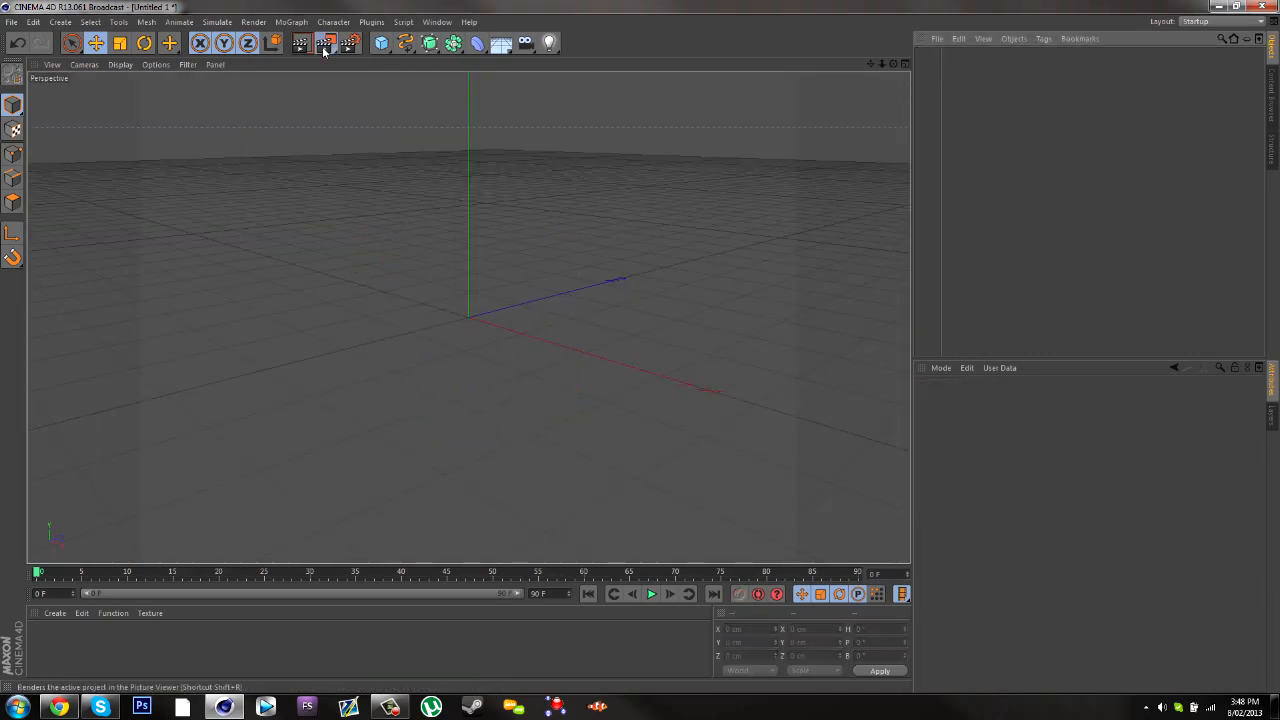
Render the empty scene to the Picture Viewer, look over the viewer's file options, and close it.
left_click(324, 48)
left_click_drag(463, 6, 707, 57)
left_click(272, 77)
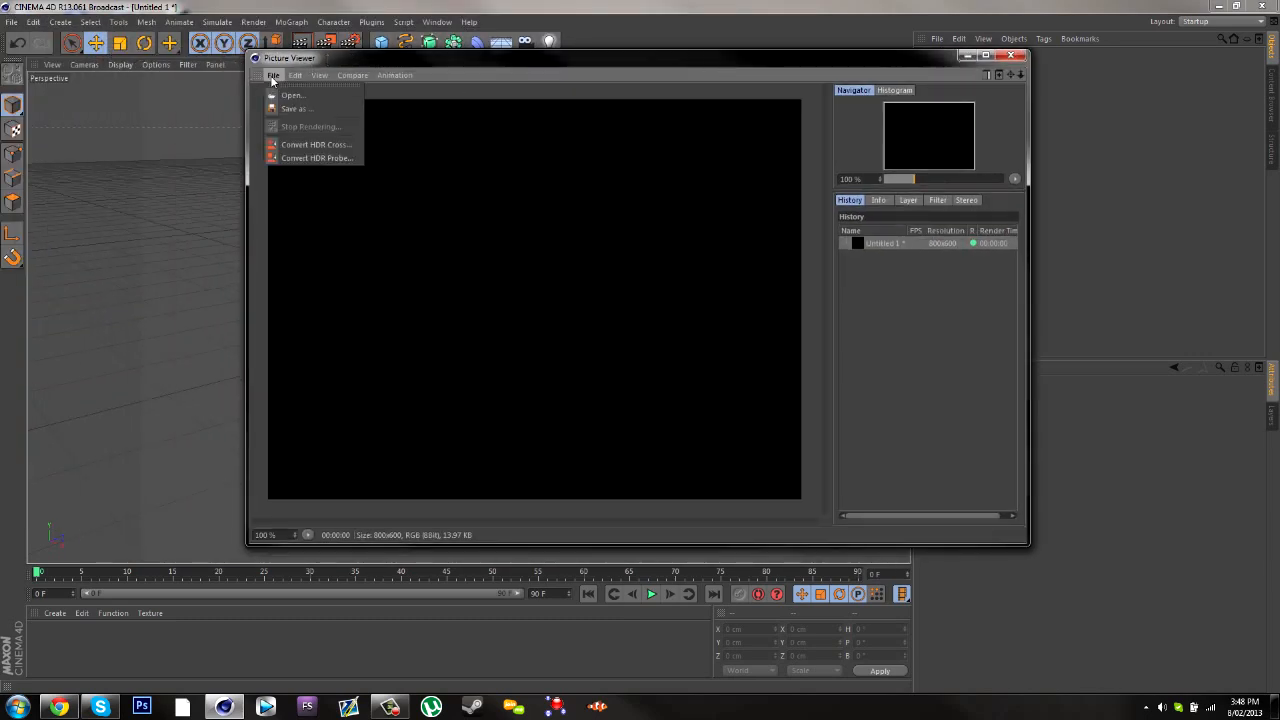
left_click(396, 96)
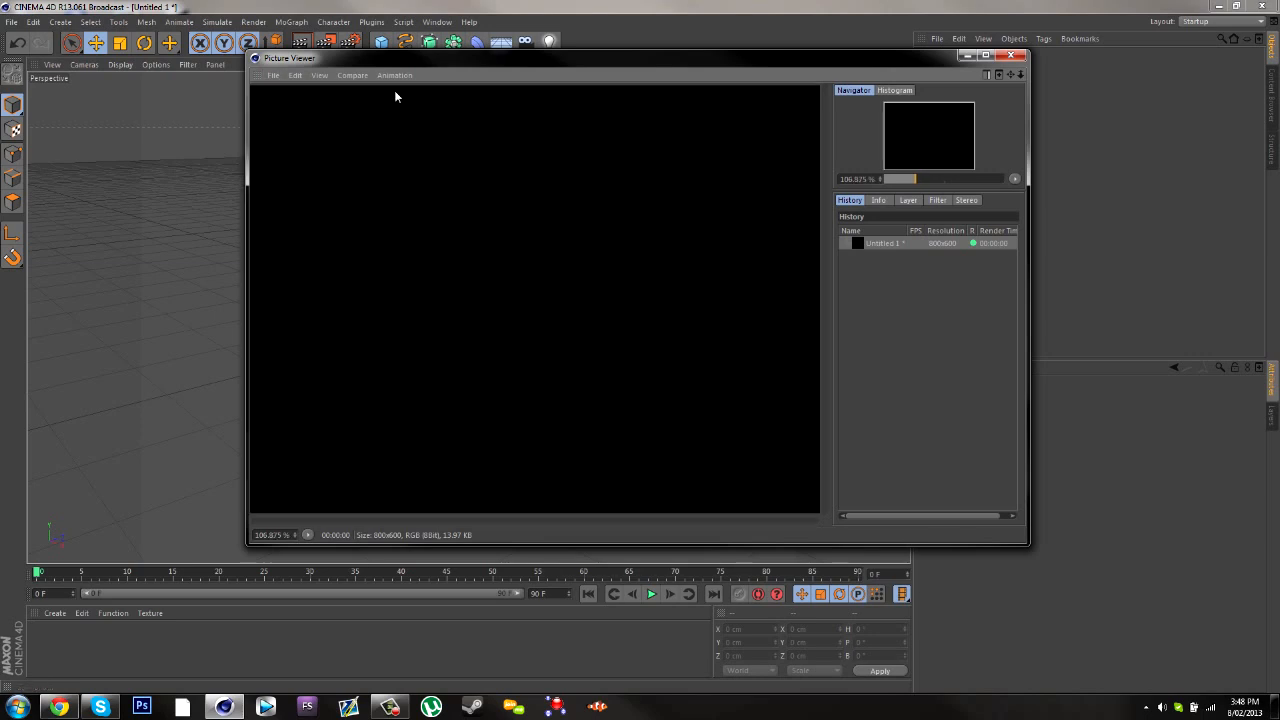
left_click(1013, 55)
left_click(349, 46)
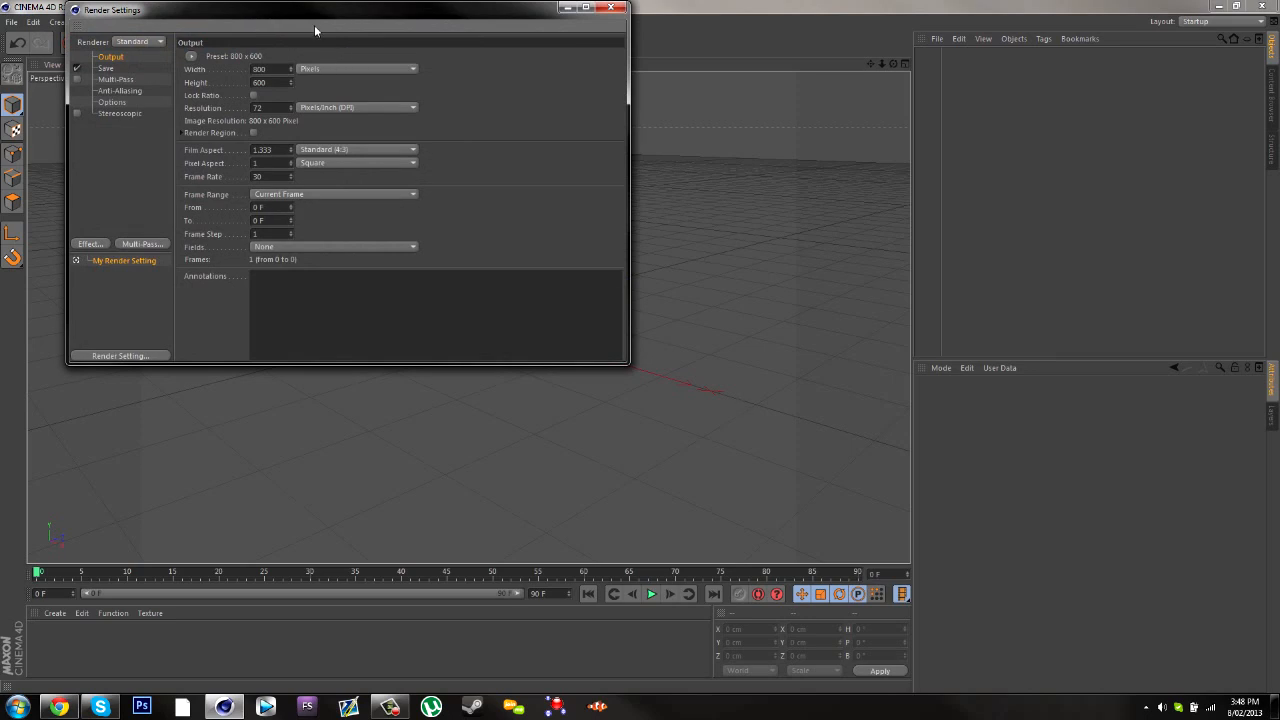
left_click_drag(316, 16, 665, 150)
left_click(962, 142)
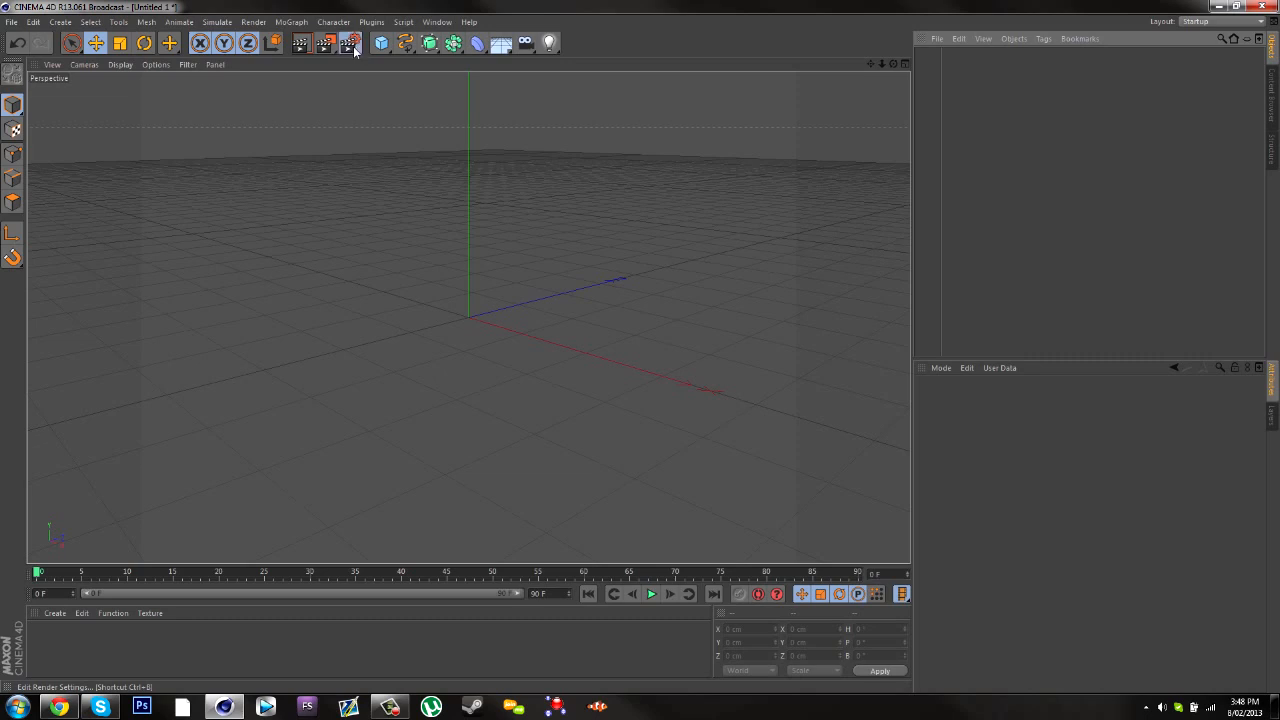
Set the render output size to a width of 1920 and a height of 1080 pixels.
left_click(352, 45)
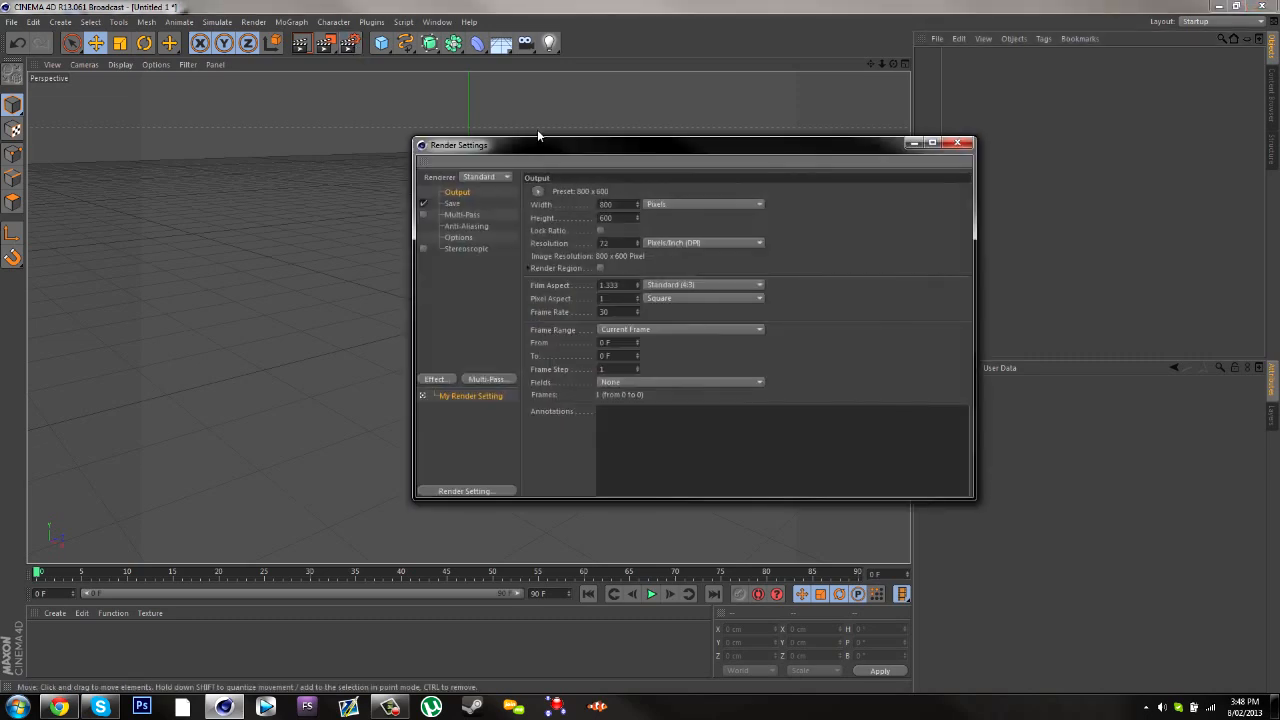
left_click(628, 204)
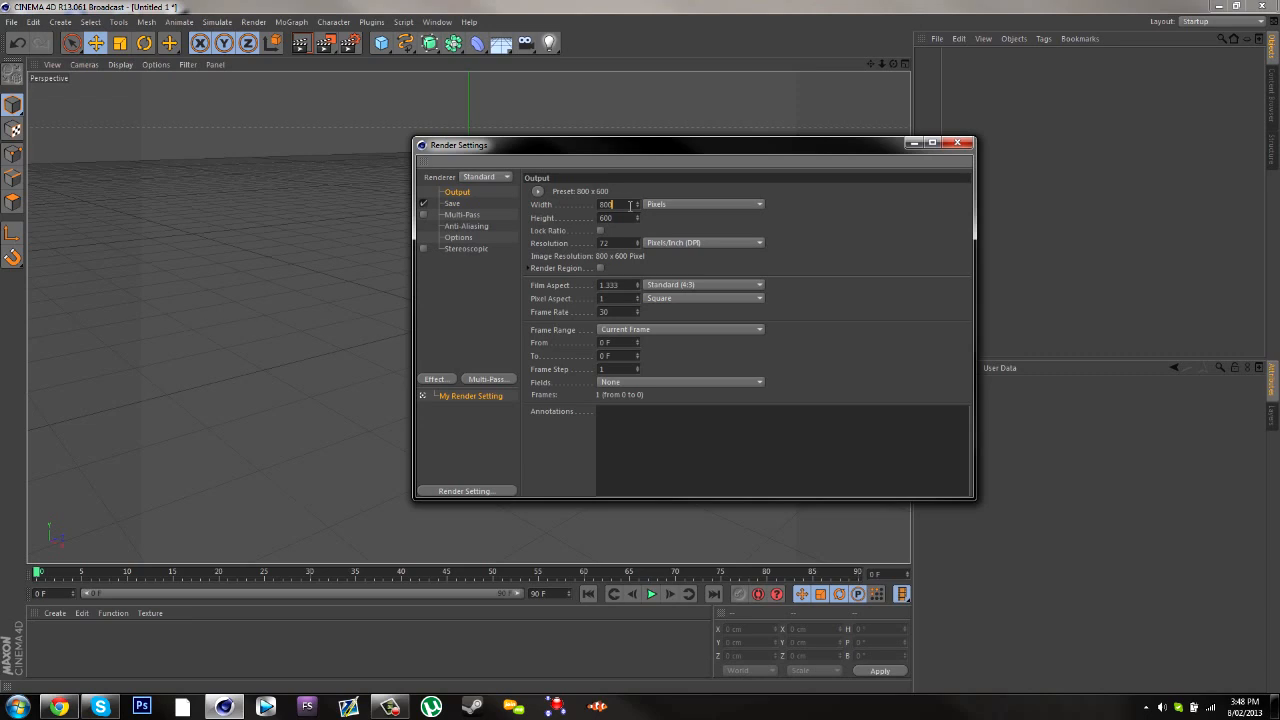
key("BackSpace")
key("BackSpace")
key("BackSpace")
type("1920")
key("Tab")
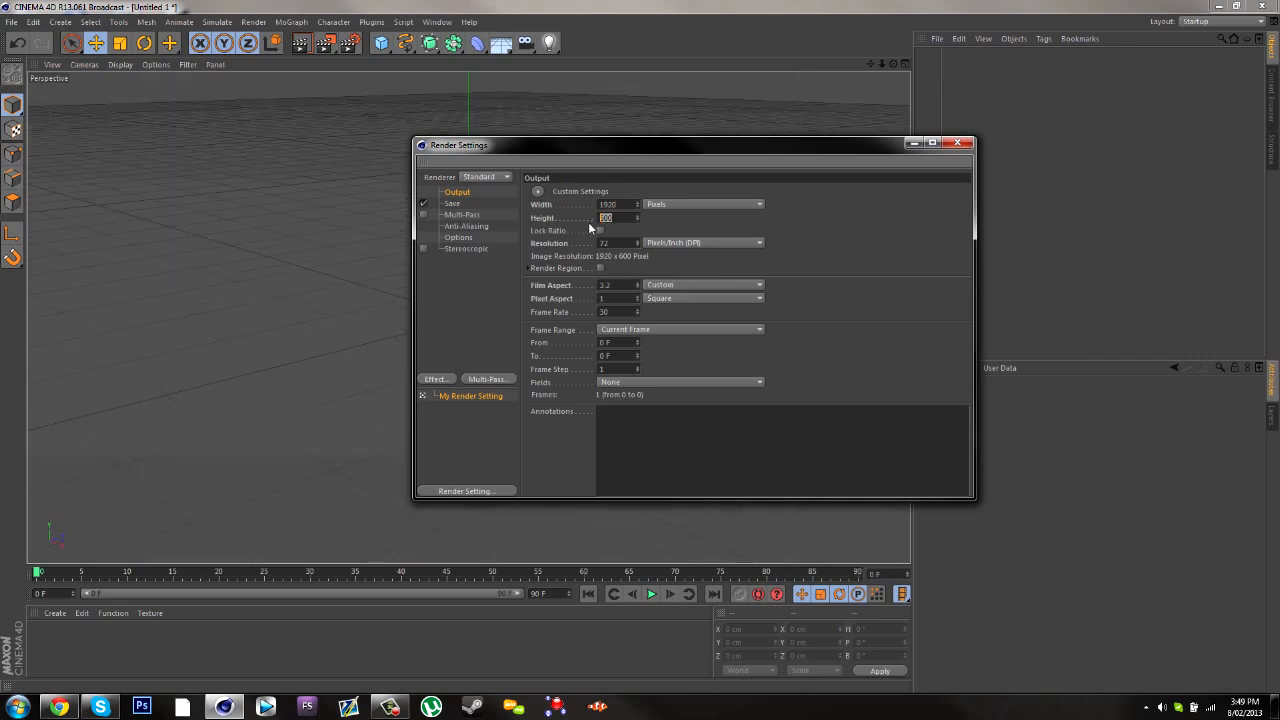
type("1080")
key("Return")
left_click(694, 204)
left_click(694, 204)
Enable the alpha channel in the render save settings and minimize the settings window.
left_click_drag(681, 146, 533, 122)
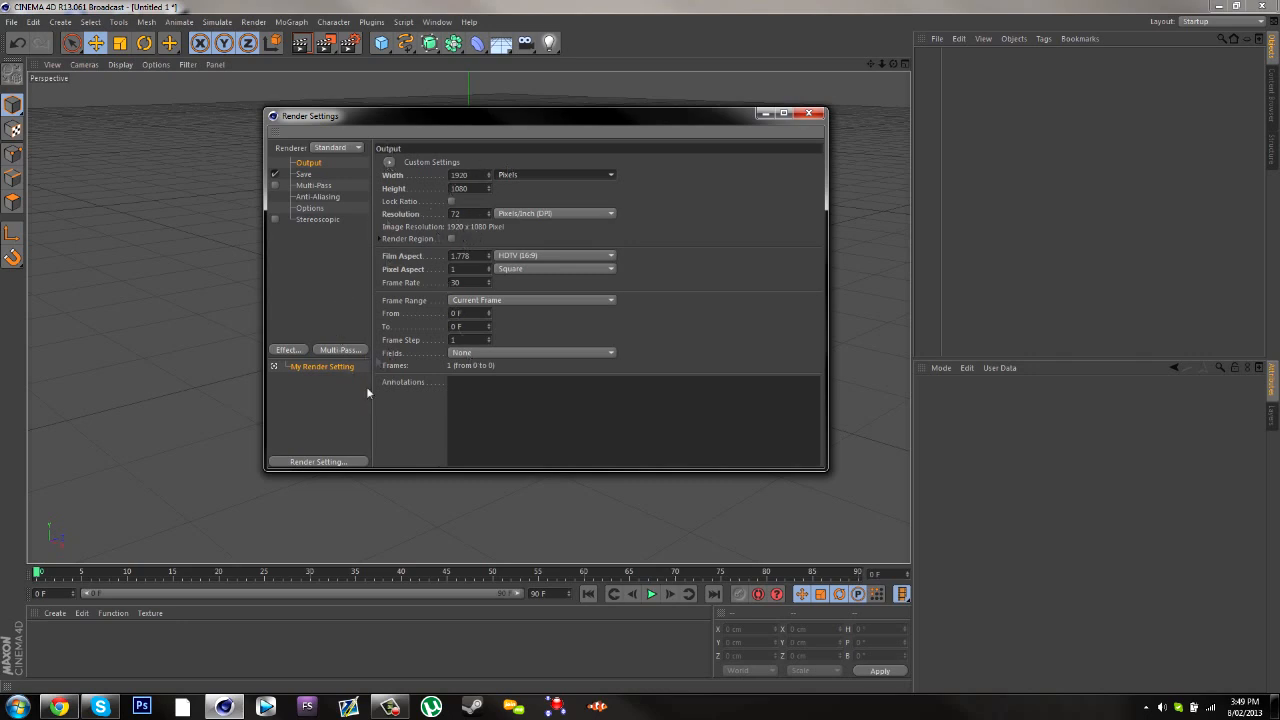
left_click(304, 175)
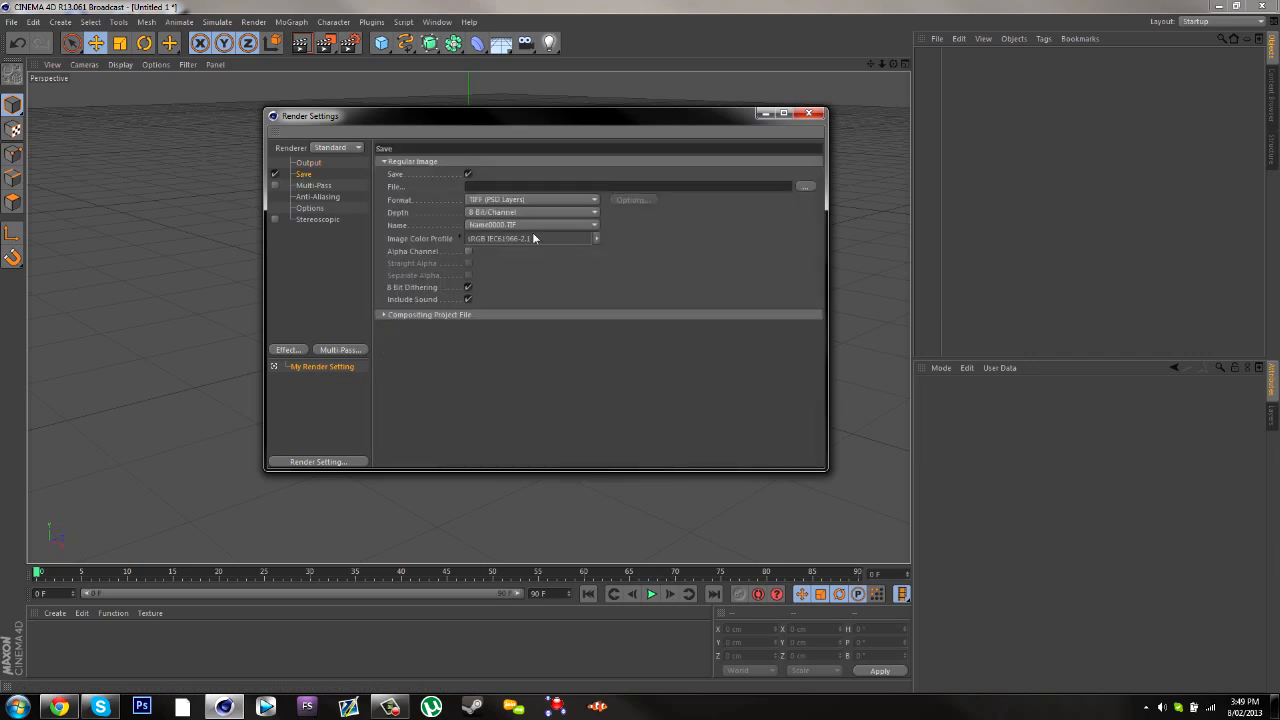
left_click(468, 251)
left_click(764, 113)
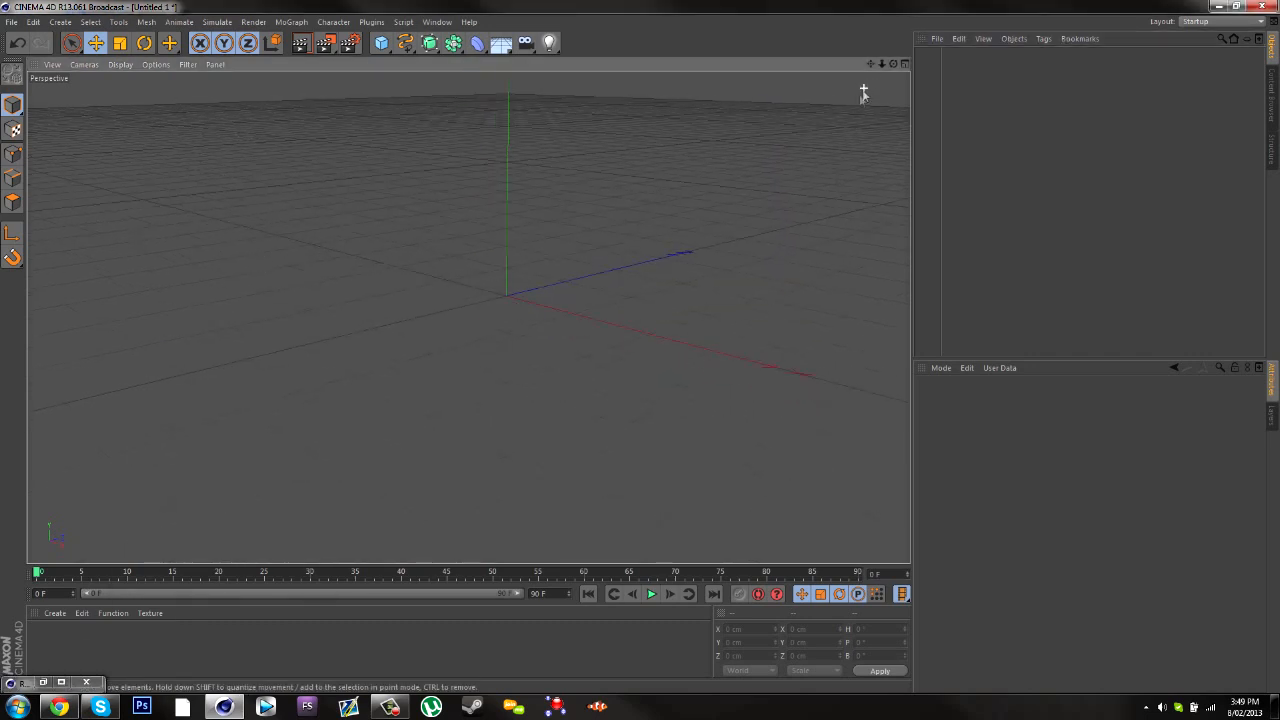
Add two default cubes and offset the second along X and Z so it protrudes from the first.
left_click(381, 42)
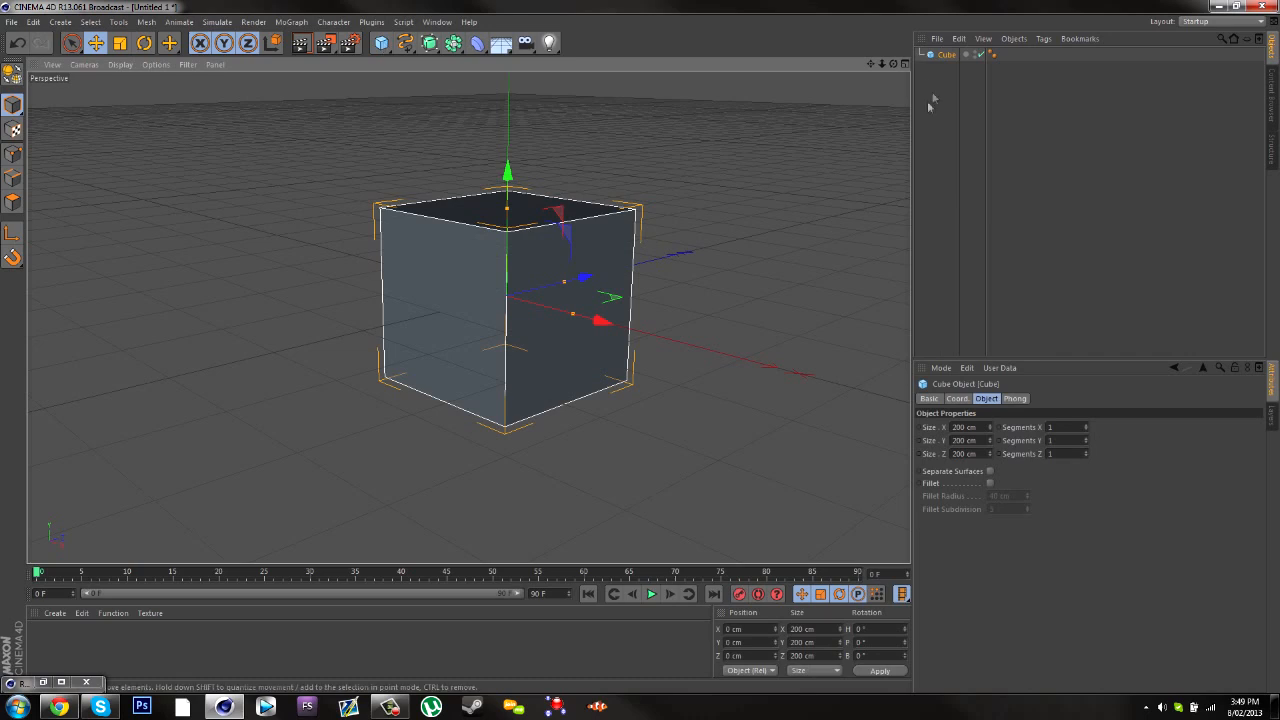
left_click(381, 42)
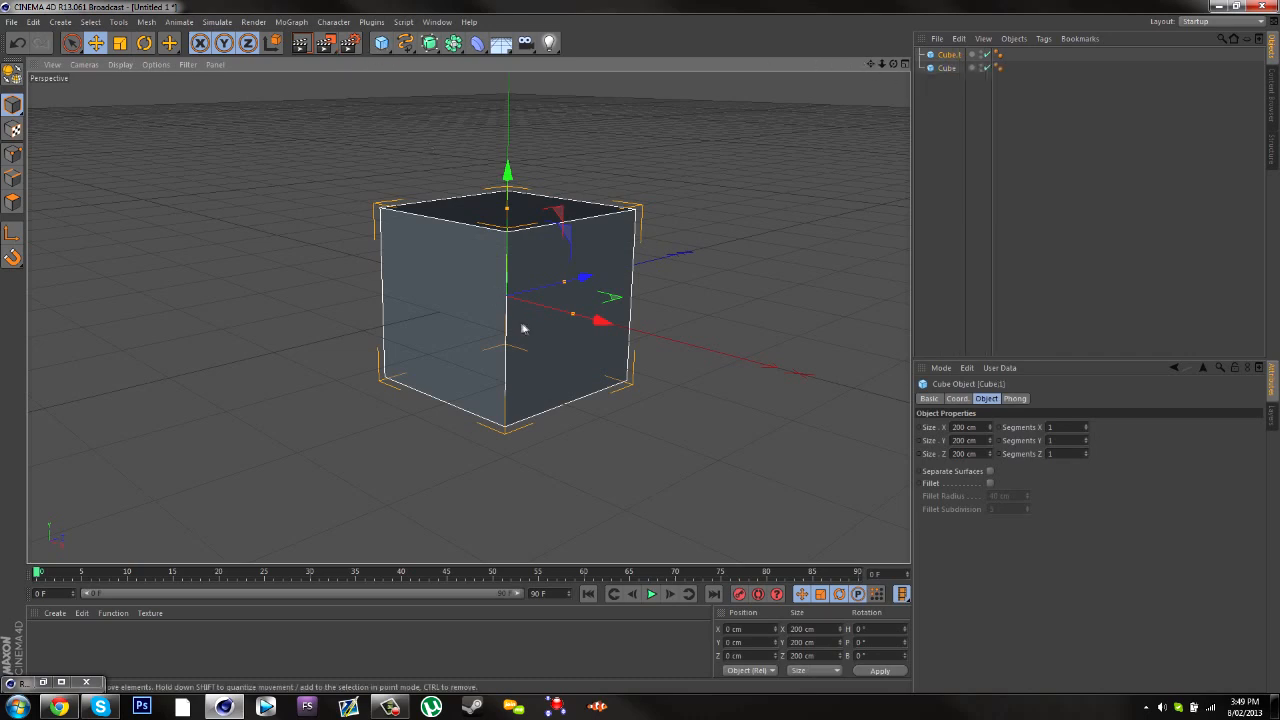
left_click_drag(600, 320, 646, 343)
left_click_drag(638, 296, 606, 309)
left_click(705, 128)
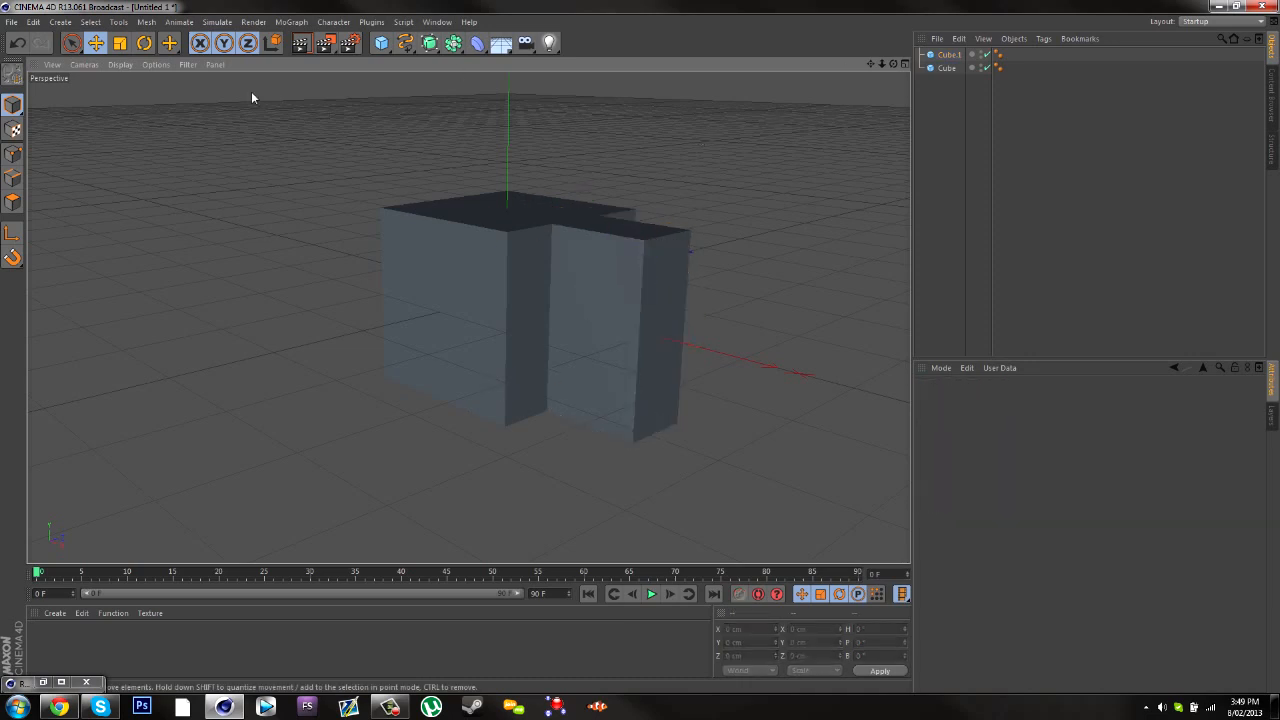
Render the overlapping cubes in the perspective view and in the Picture Viewer, fitting the whole image in view.
left_click(300, 43)
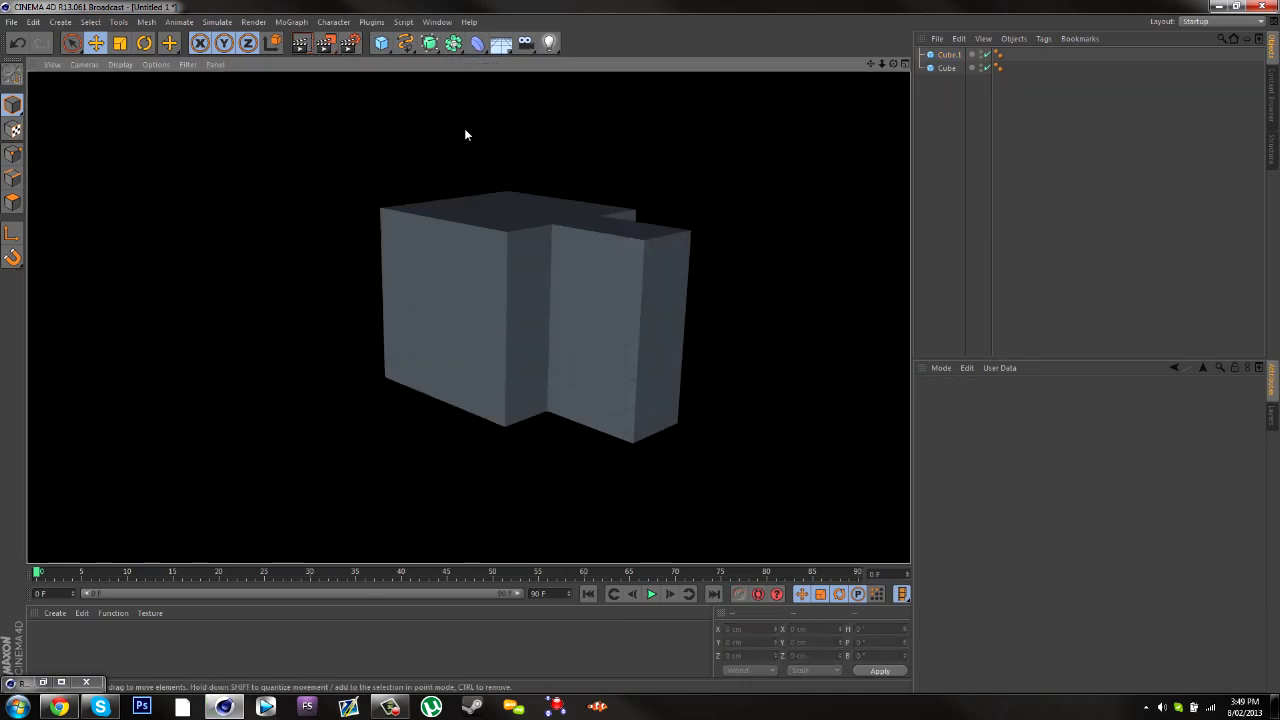
left_click(325, 43)
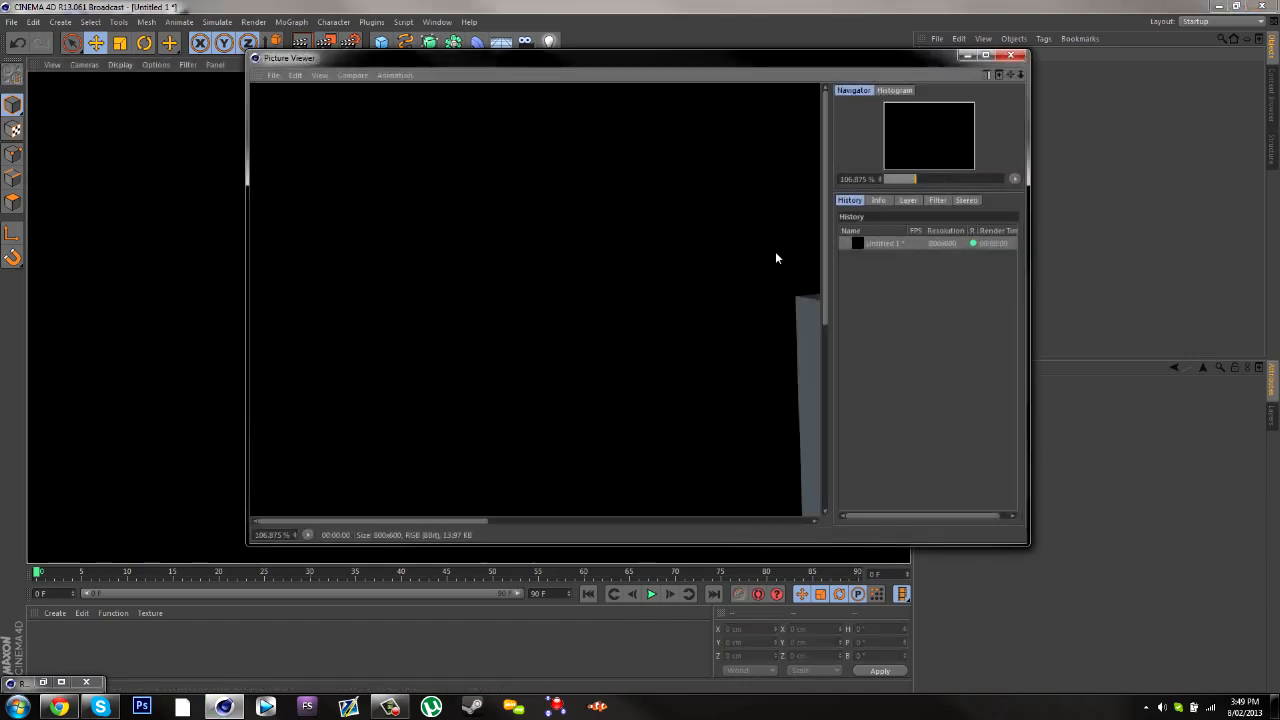
scroll(758, 250, "down", 4)
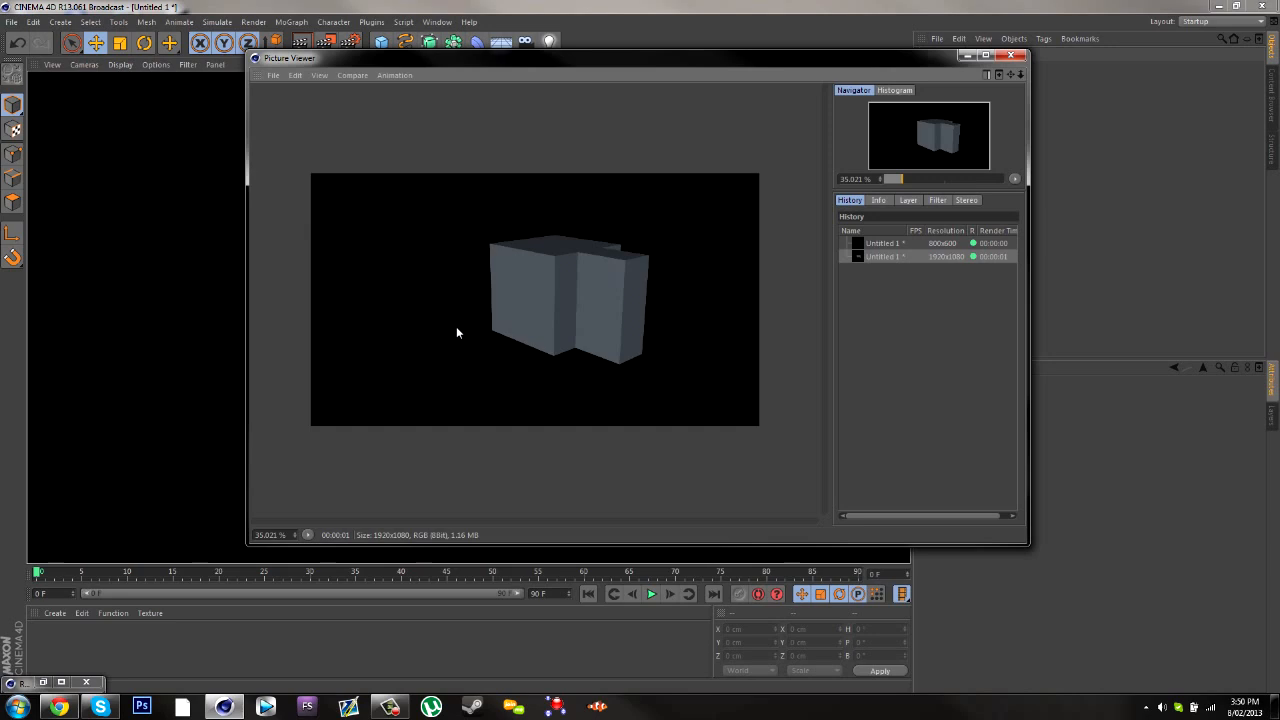
left_click(1018, 58)
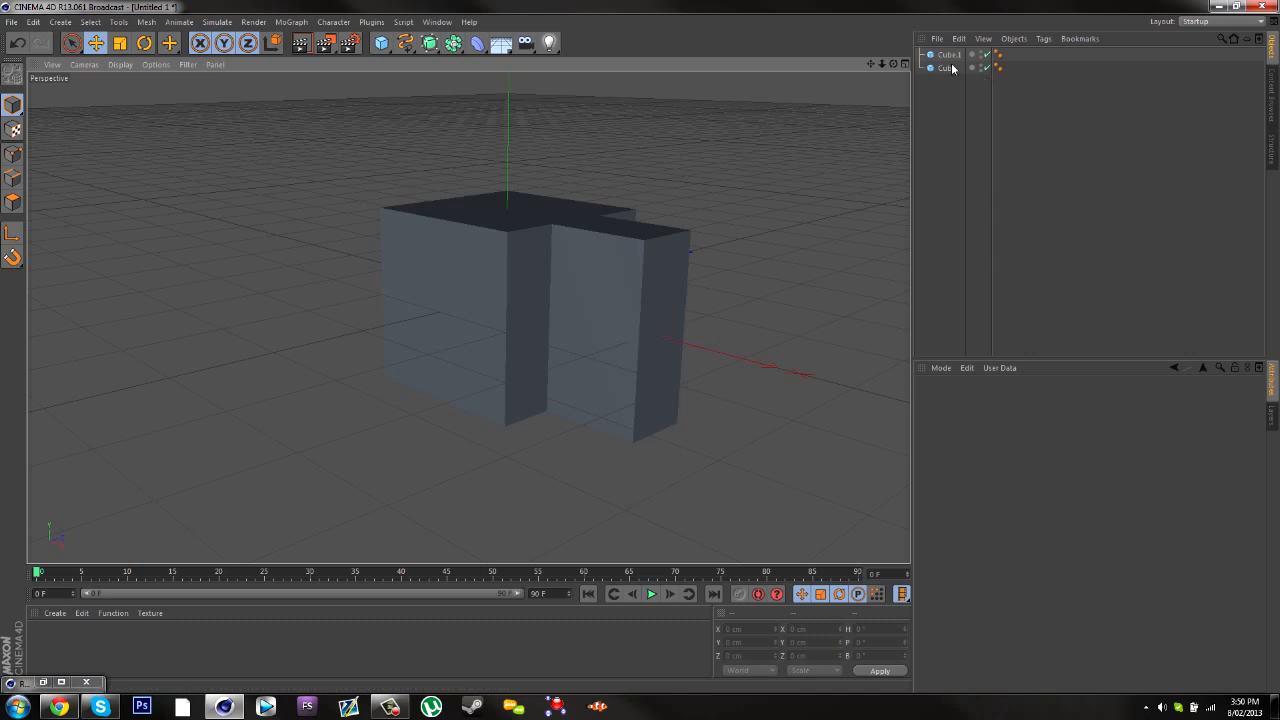
Delete both cubes from the scene.
left_click(952, 68)
key("Delete")
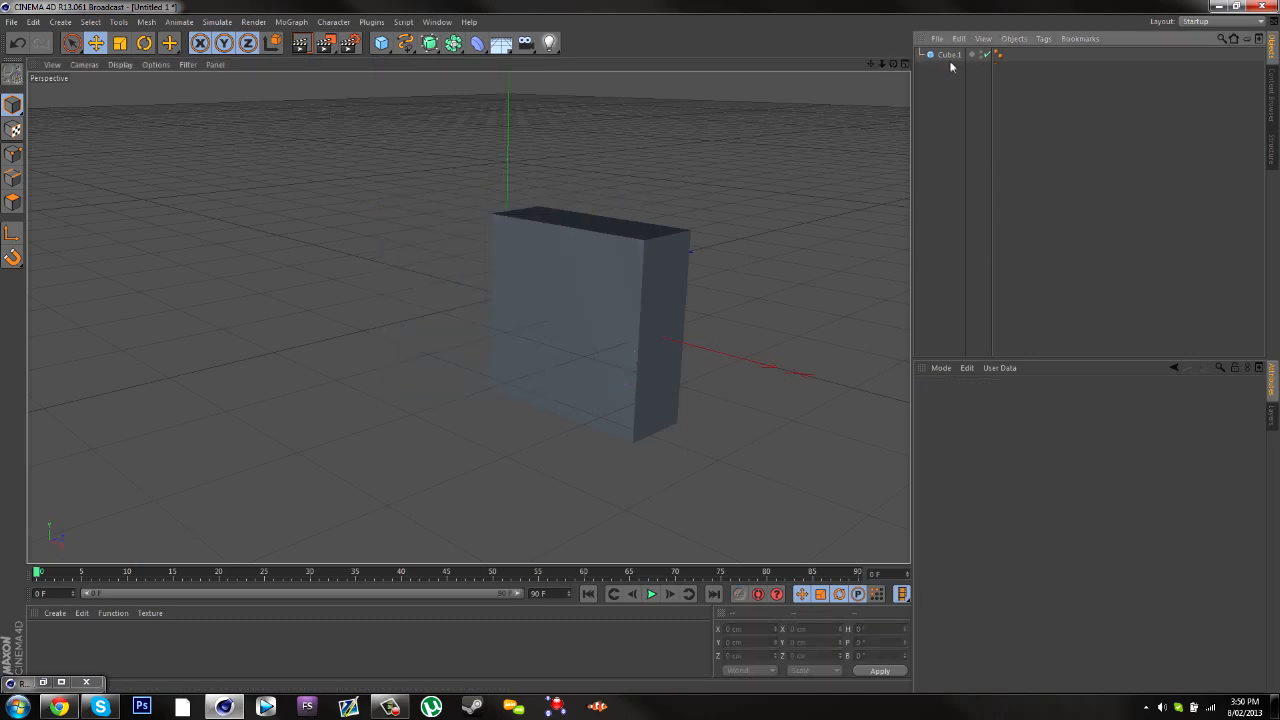
left_click(945, 55)
key("Delete")
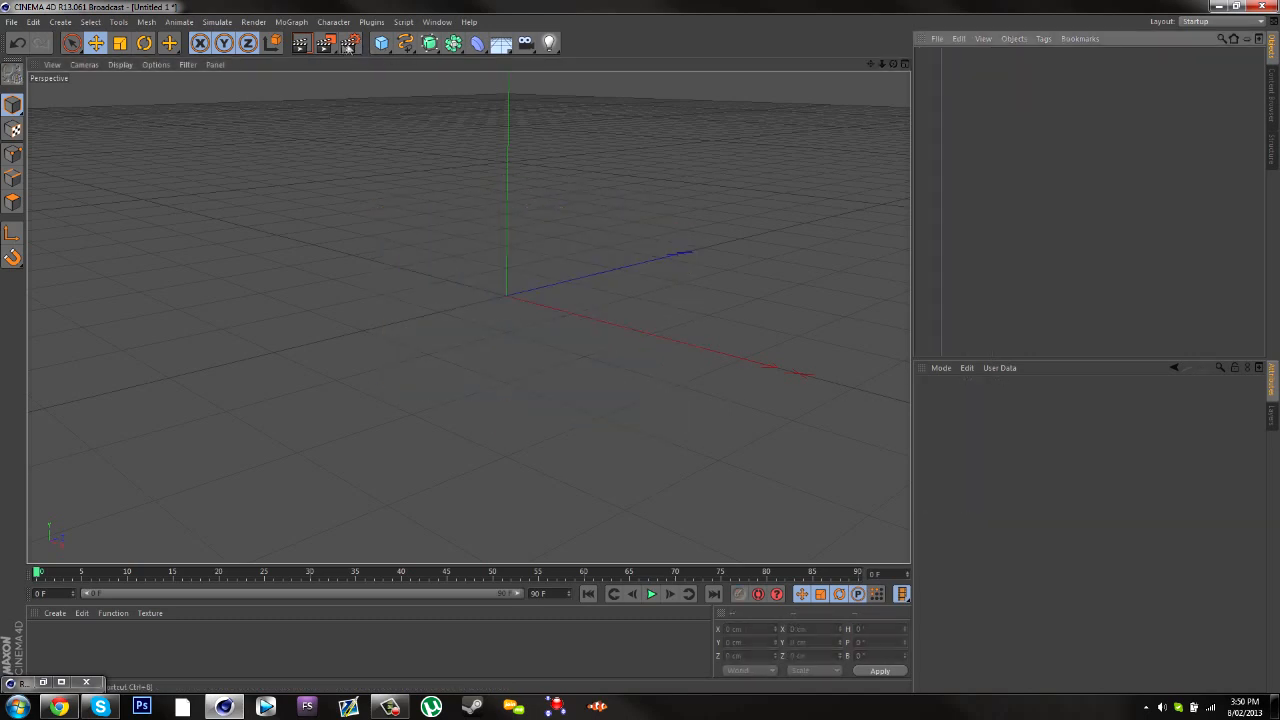
Add the Ambient Occlusion effect to the render settings and close the settings window.
left_click(349, 43)
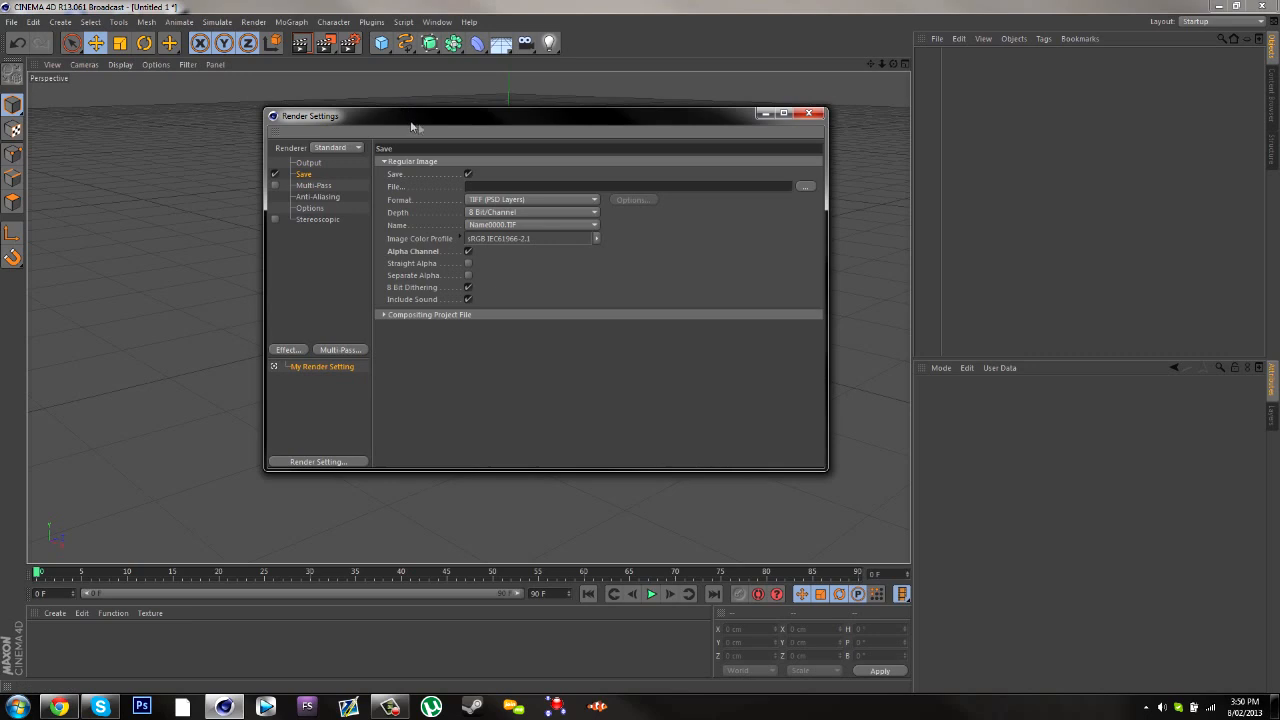
left_click_drag(410, 121, 497, 124)
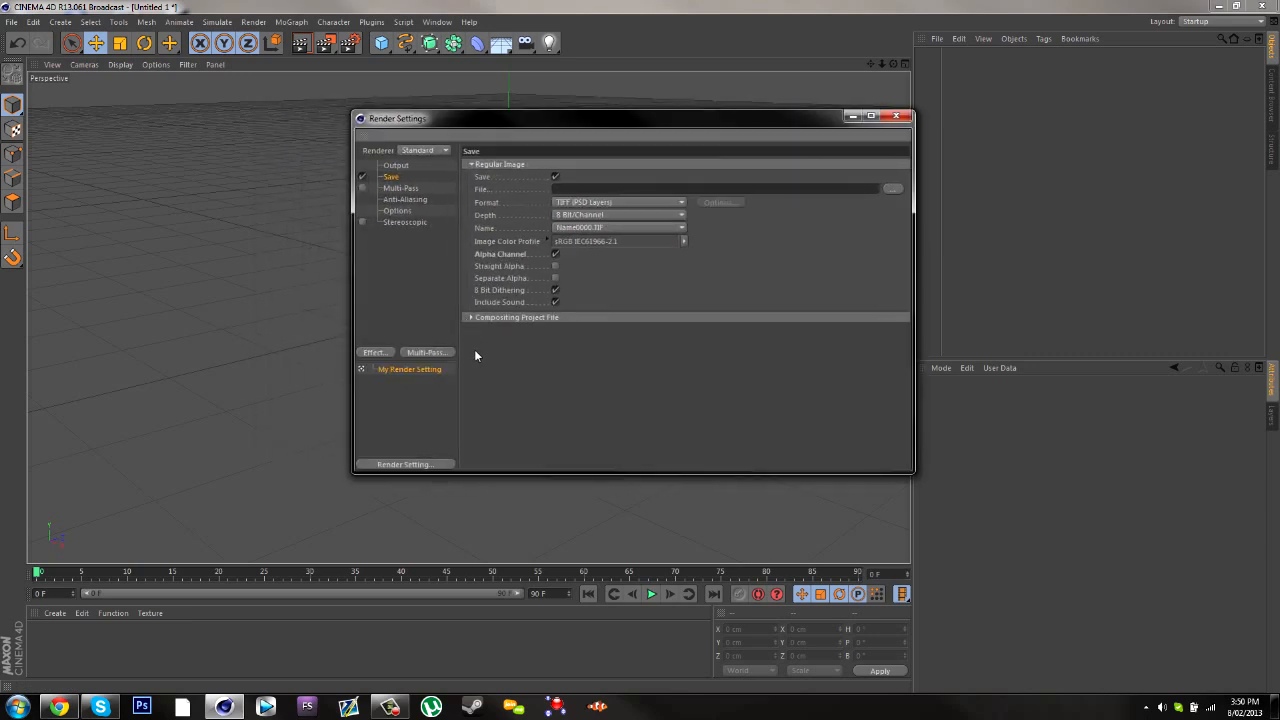
left_click(371, 354)
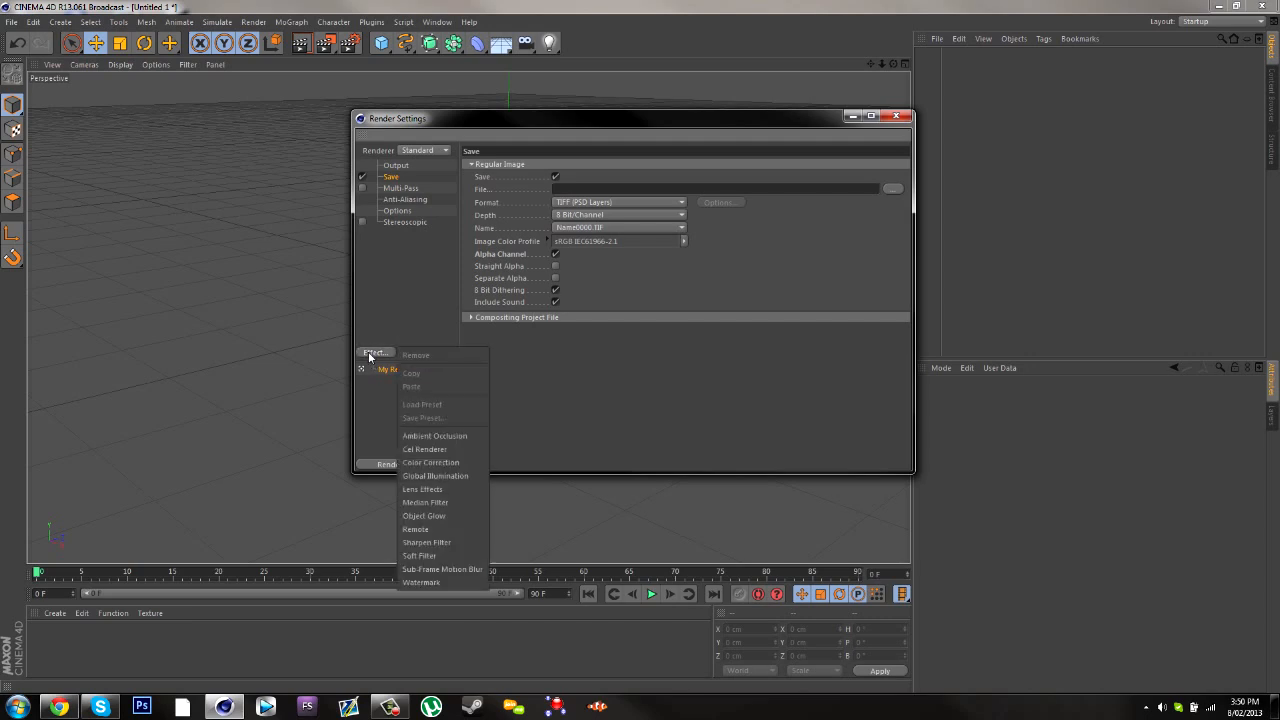
left_click(457, 435)
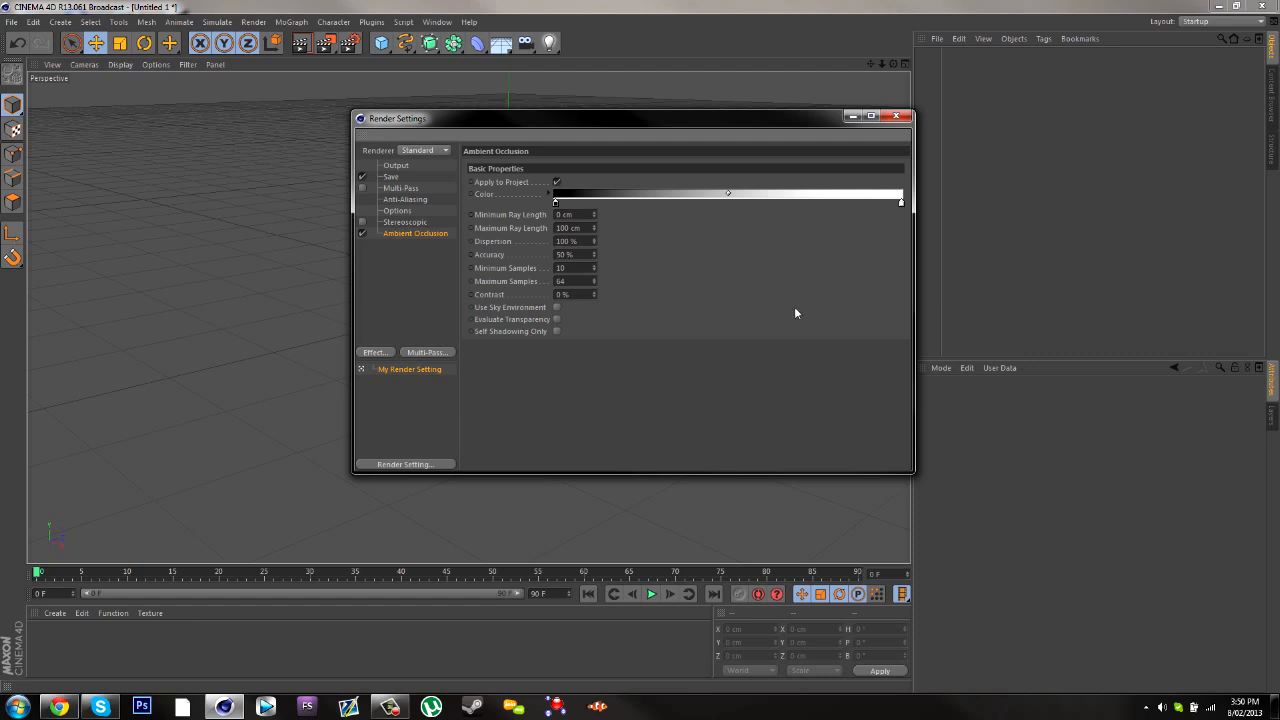
left_click(897, 116)
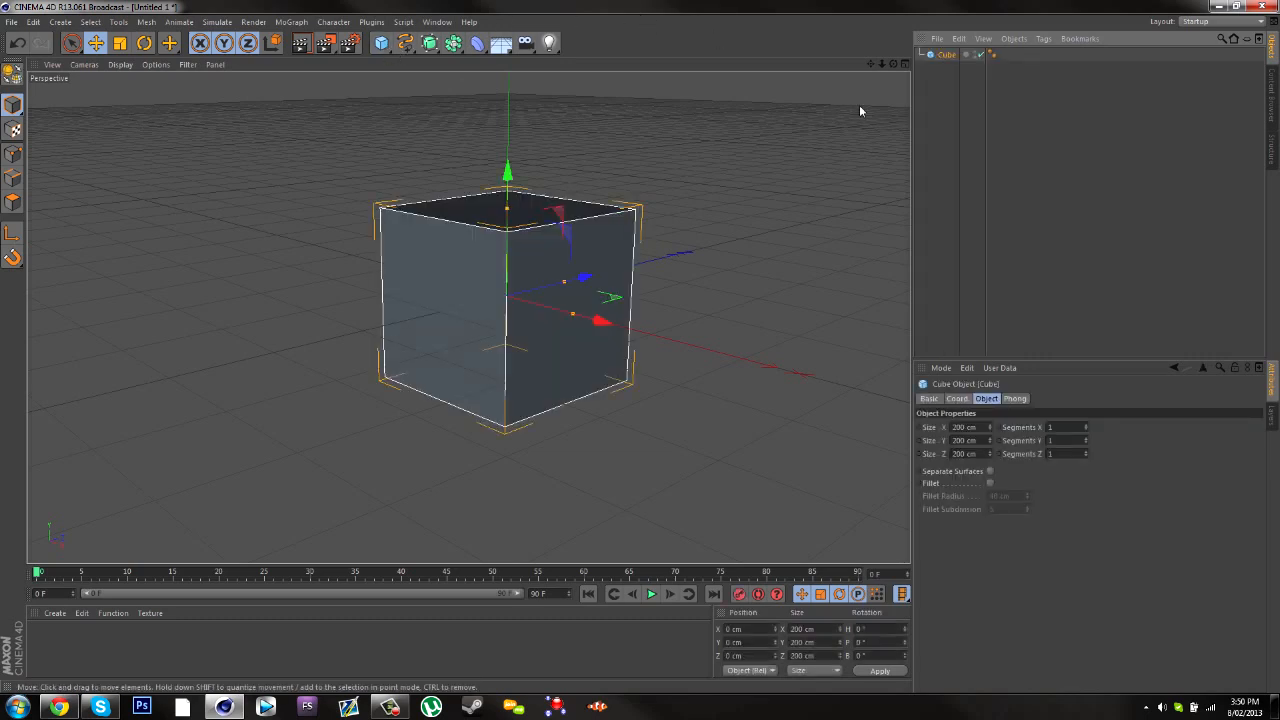
Shape a cube into a flatter, wider base and place a second default cube raised above it.
left_click_drag(508, 208, 606, 273)
left_click(381, 42)
left_click_drag(506, 171, 508, 125)
key("ctrl+shift+a")
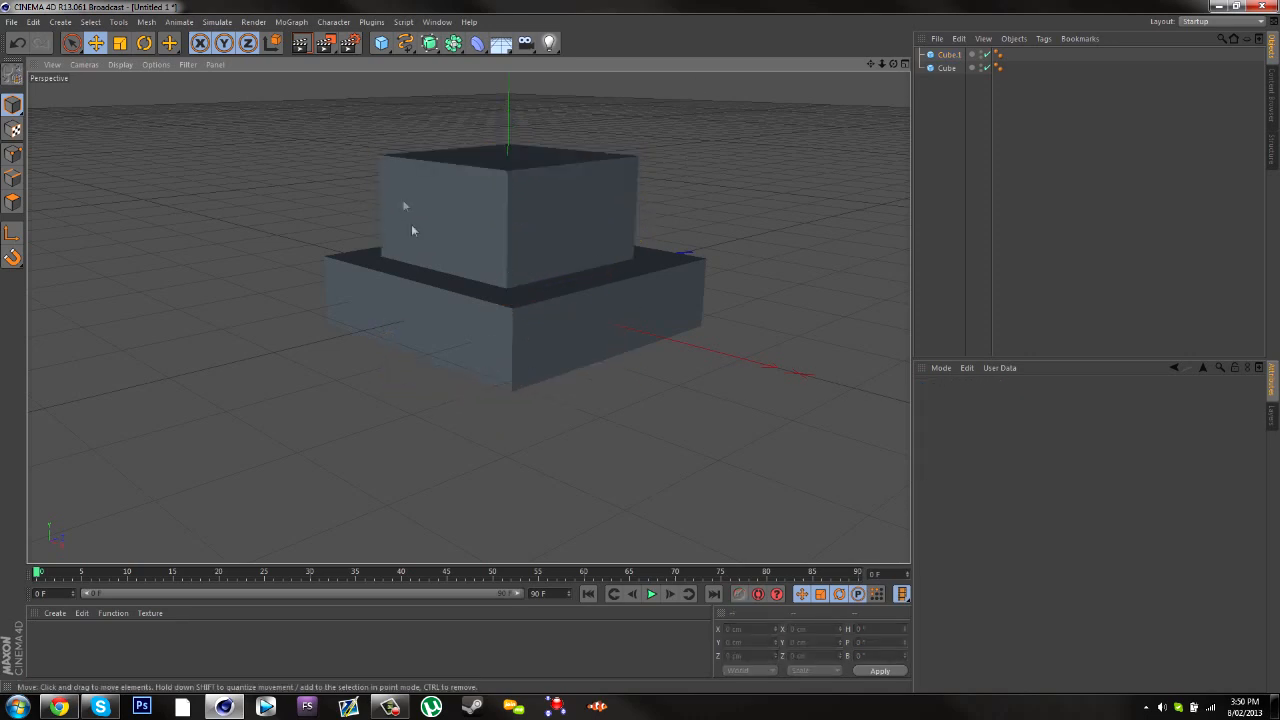
Switch off Ambient Occlusion in the render settings and render the stacked cubes in the perspective view.
left_click(349, 42)
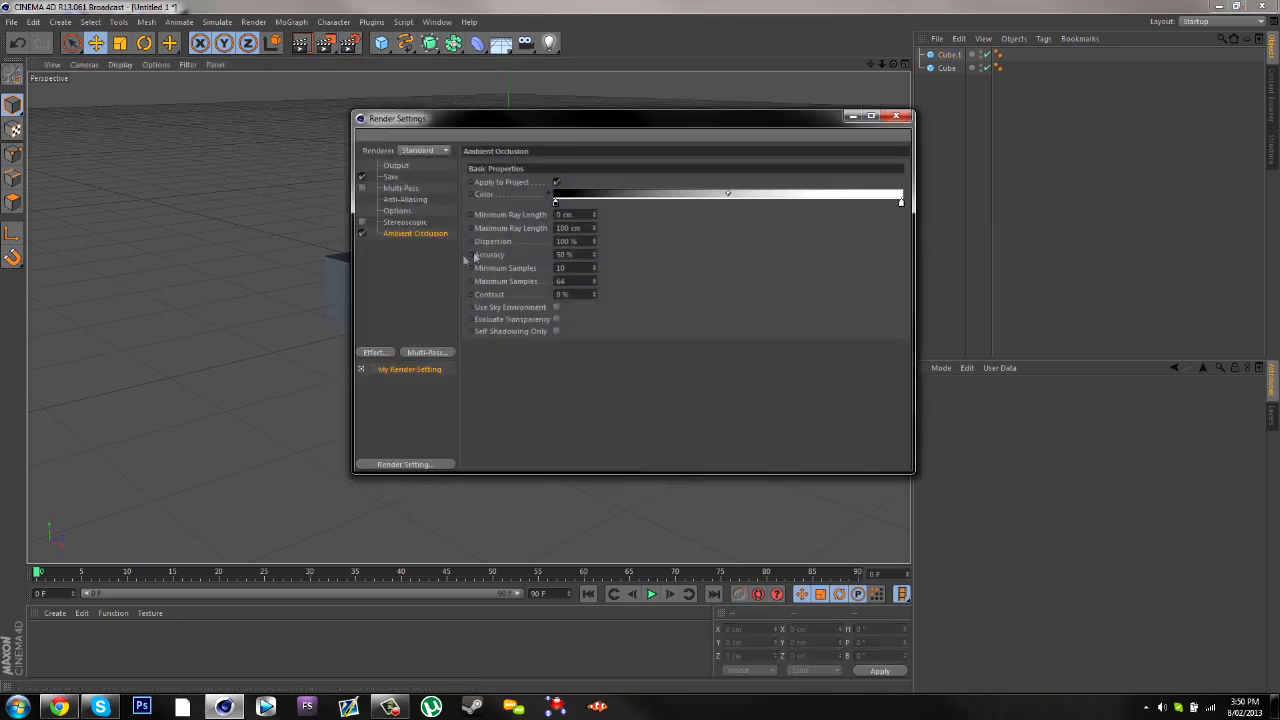
left_click(896, 116)
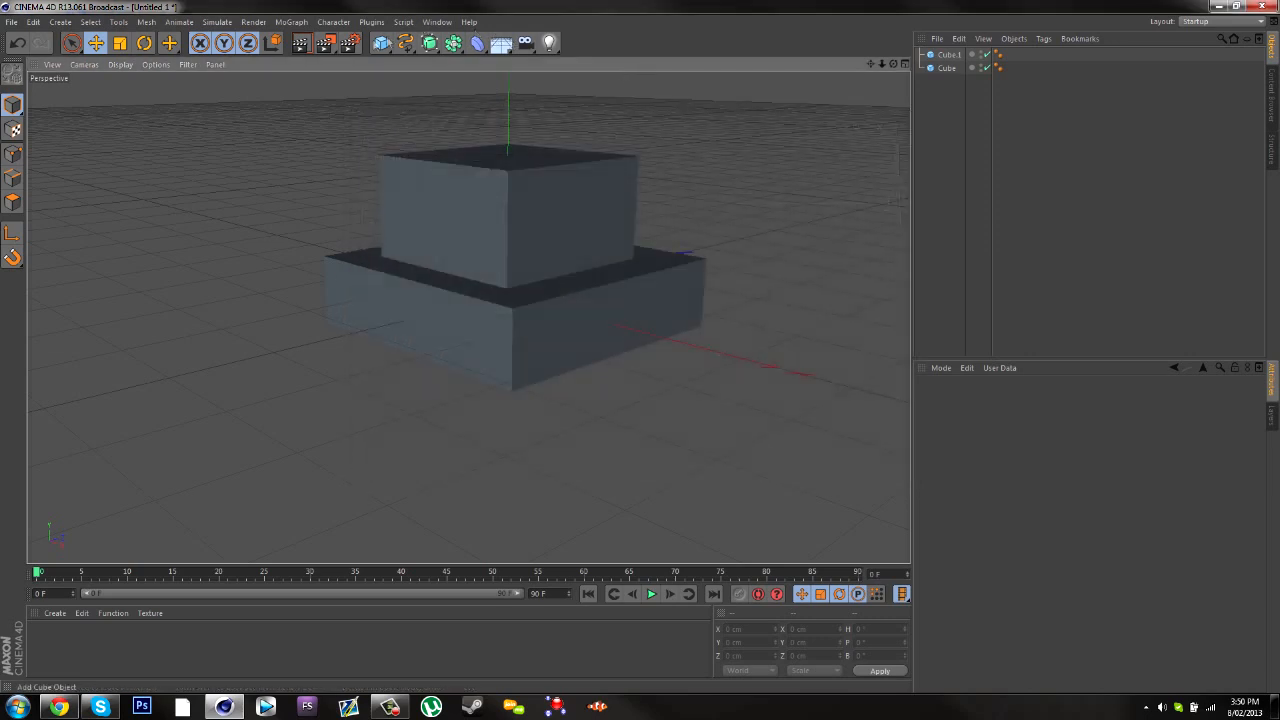
left_click(300, 43)
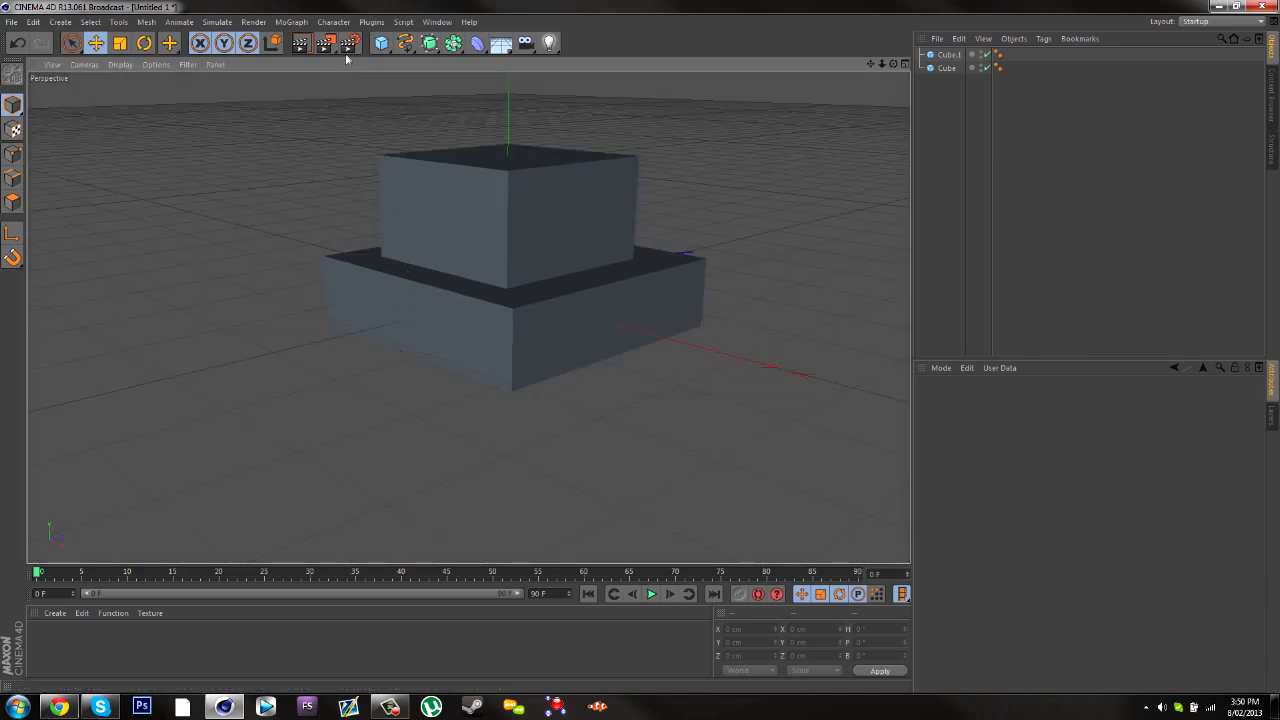
Enable Ambient Occlusion in the render settings and render the stacked cubes again in the perspective view.
left_click(349, 43)
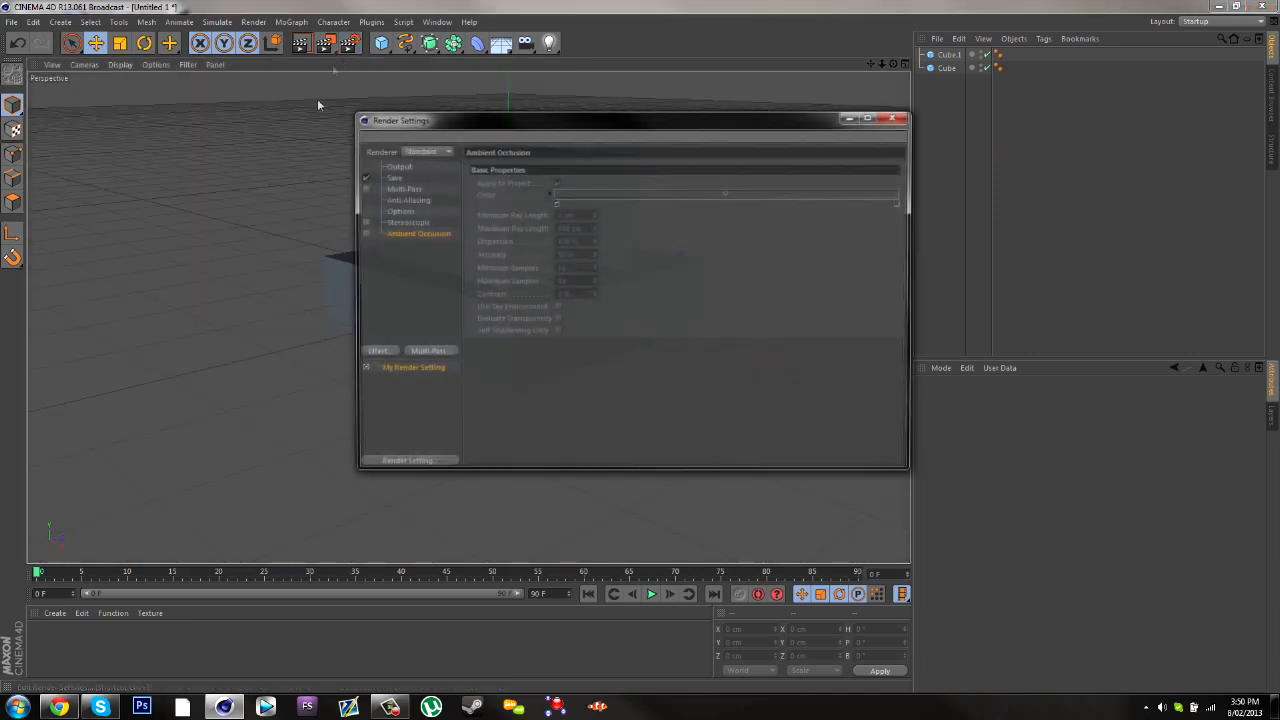
left_click(362, 233)
left_click(895, 116)
left_click(298, 48)
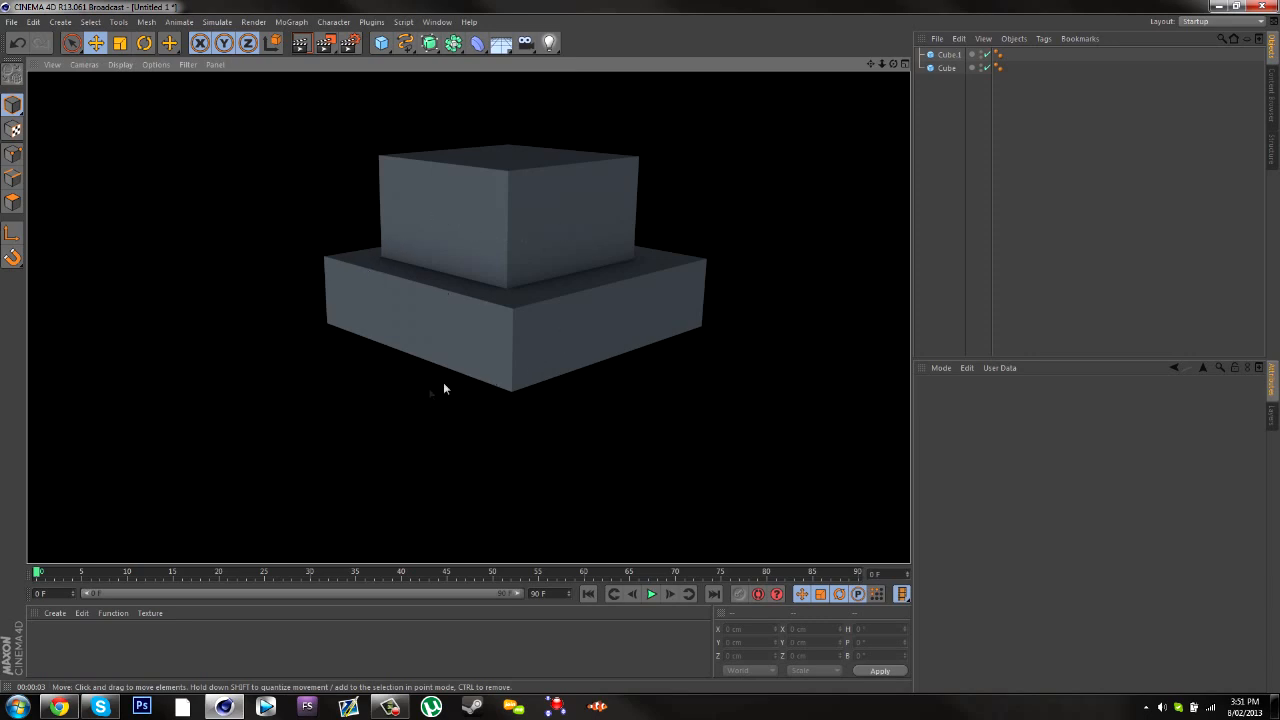
Delete both stacked cubes to empty the scene.
left_click_drag(378, 345, 466, 314, "alt")
left_click(945, 68)
key("Delete")
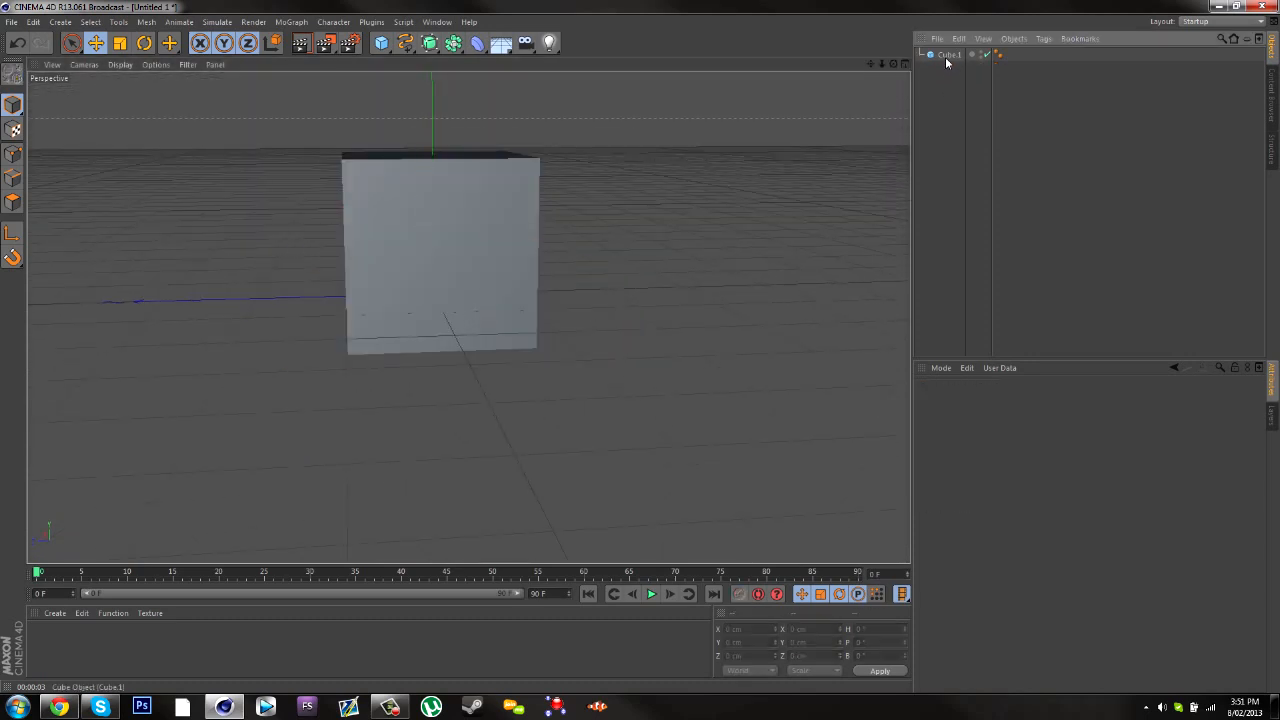
left_click(946, 55)
key("Delete")
Review the Save and Output options in the render settings and close the settings window.
left_click(350, 43)
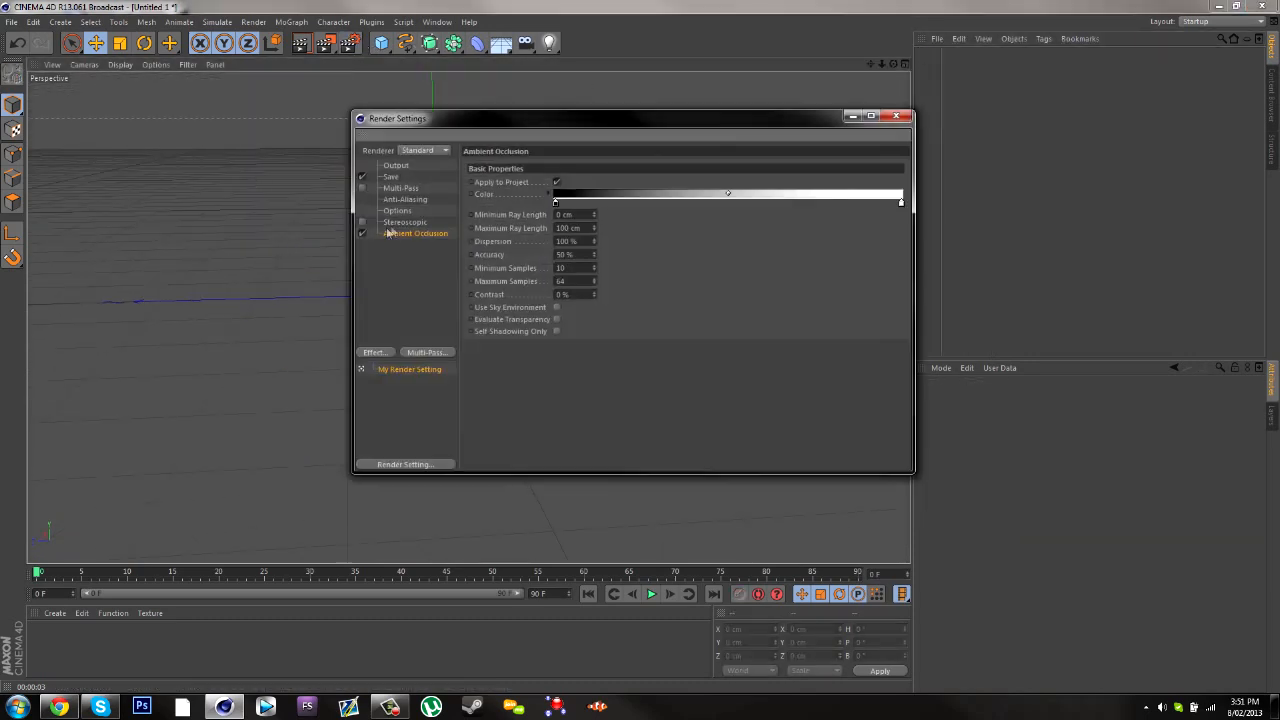
left_click(391, 177)
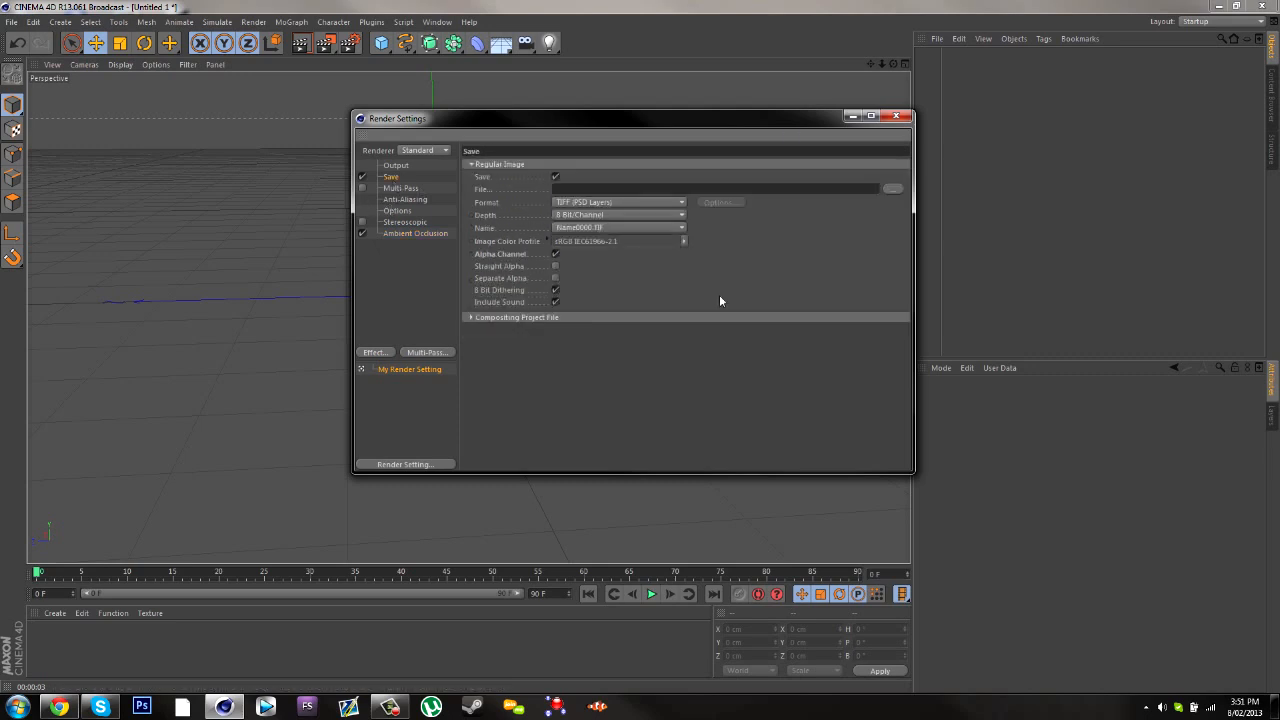
left_click(395, 166)
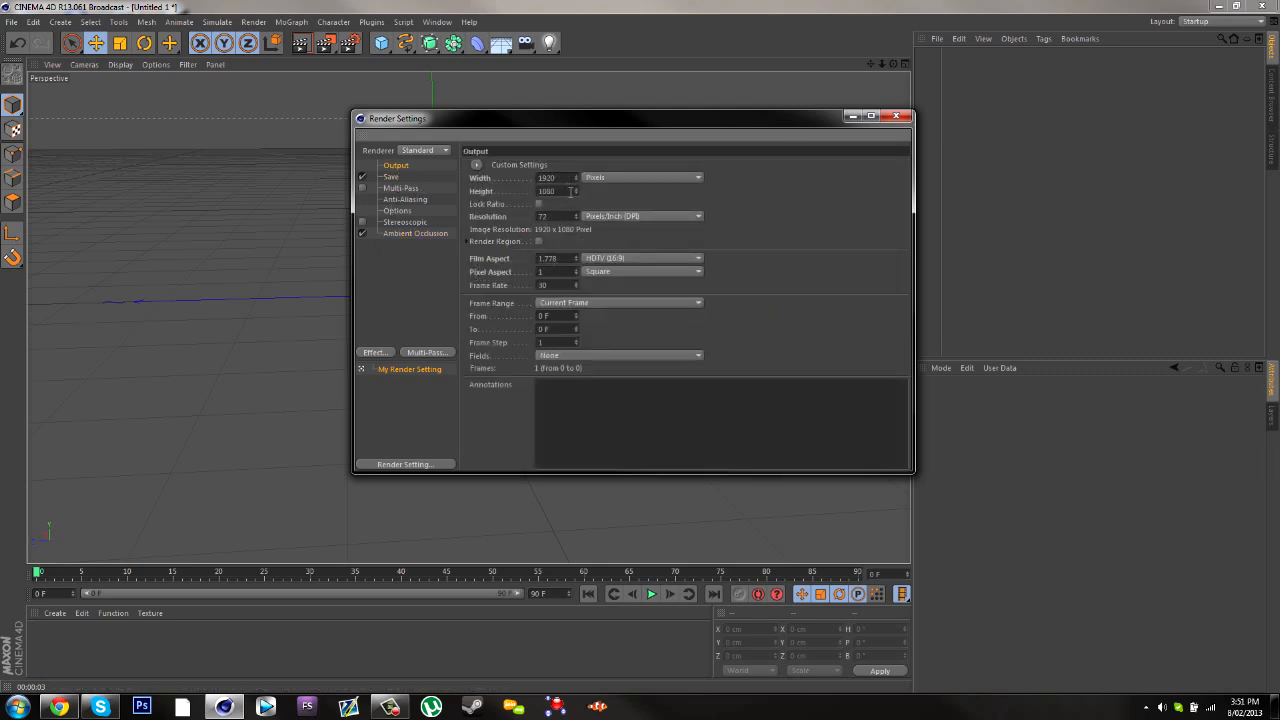
left_click(896, 116)
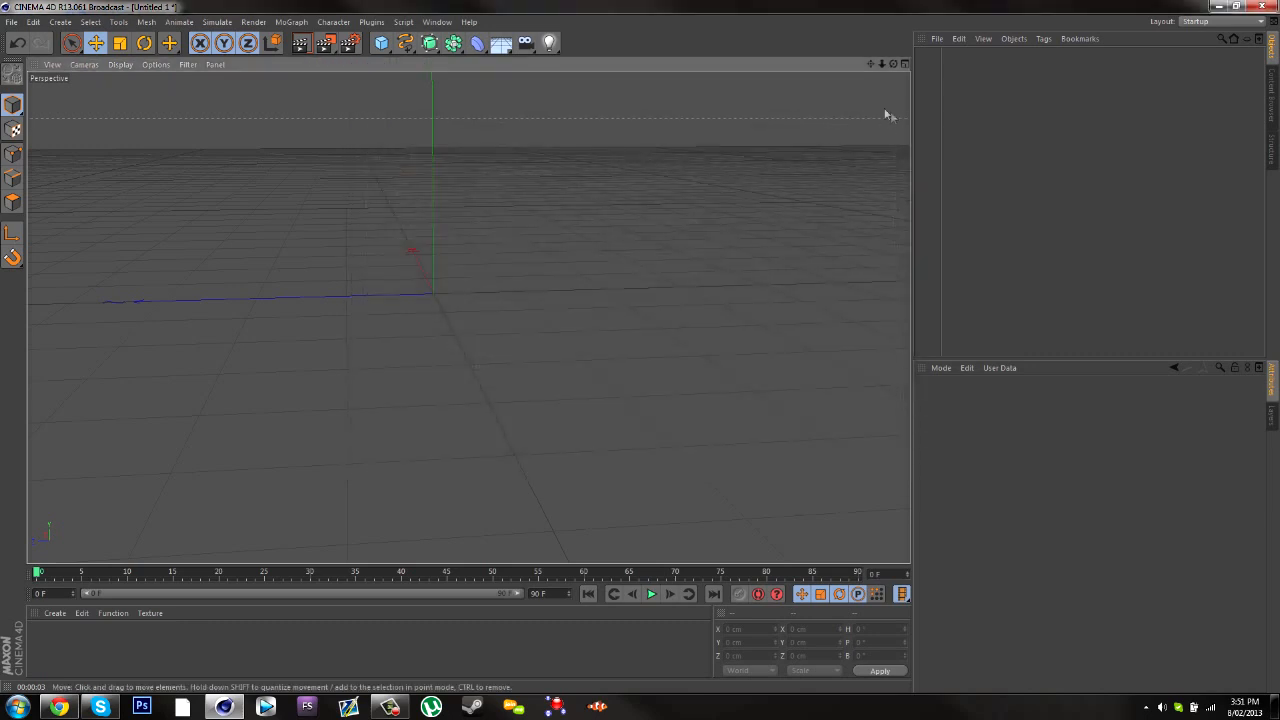
Add a MoGraph MoText object to the empty scene, seen from the front in the perspective view.
left_click_drag(893, 65, 467, 316)
left_click(336, 22)
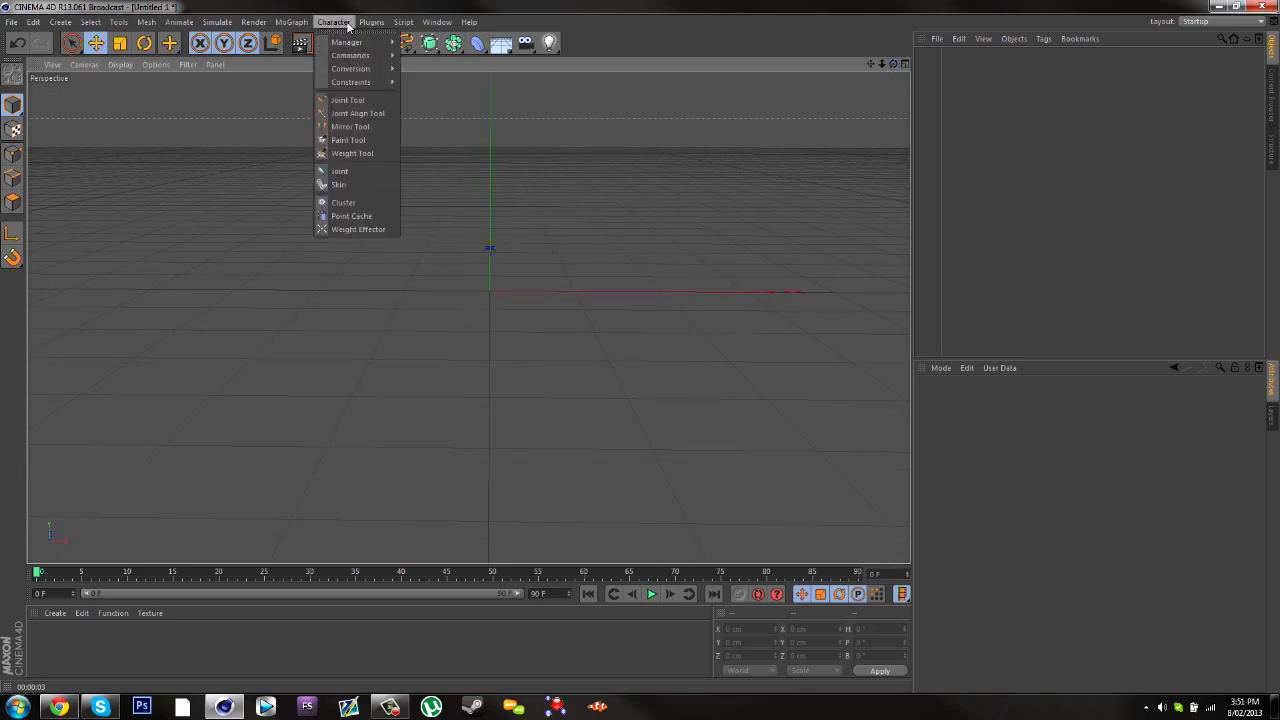
left_click(348, 166)
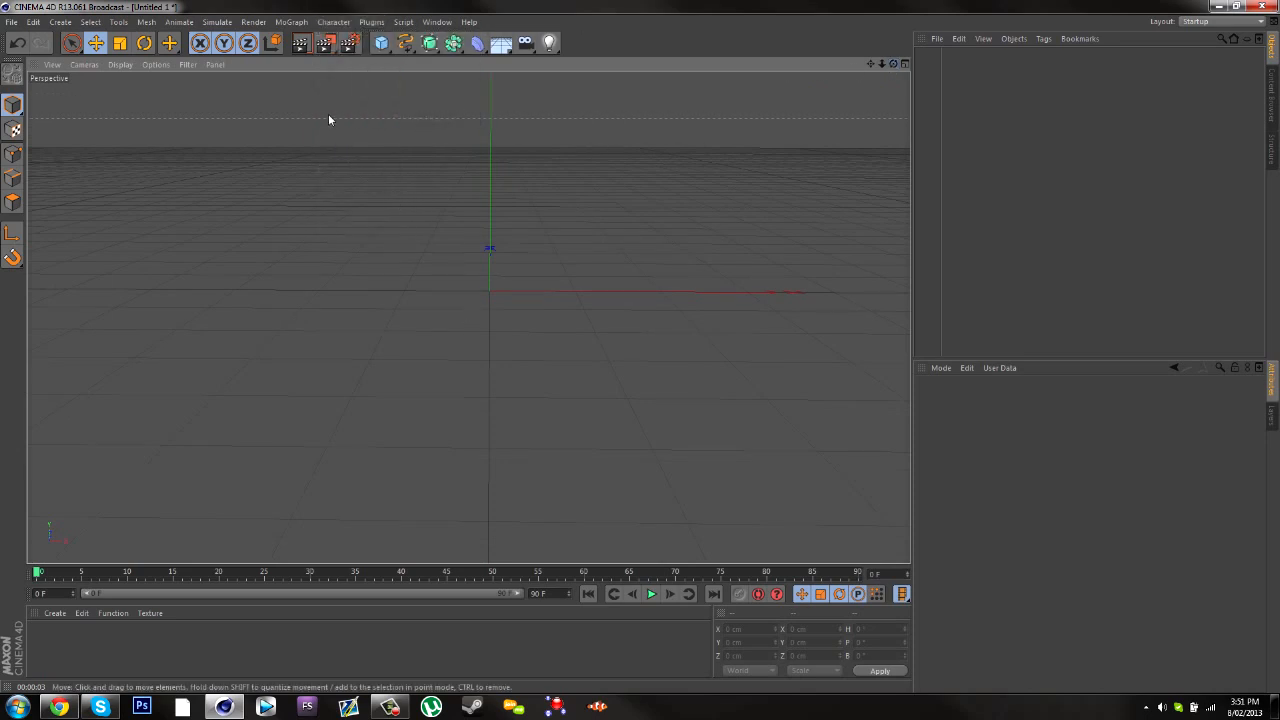
left_click(288, 23)
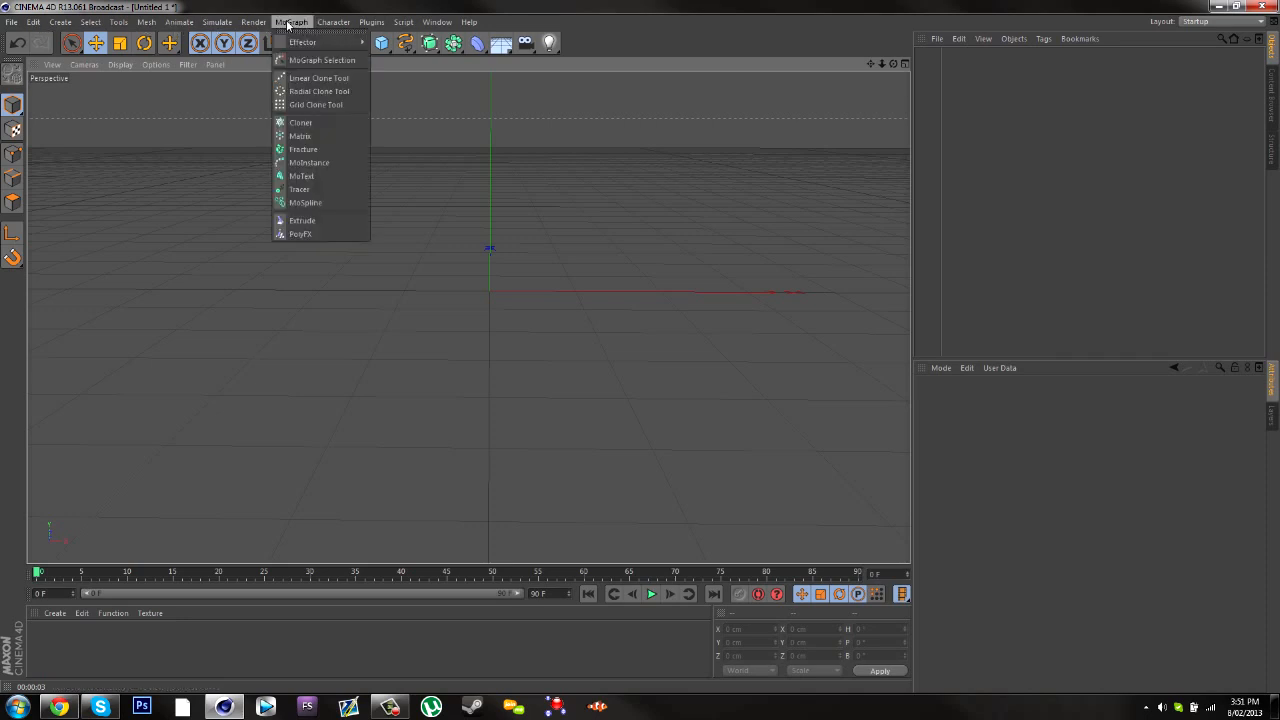
left_click(301, 176)
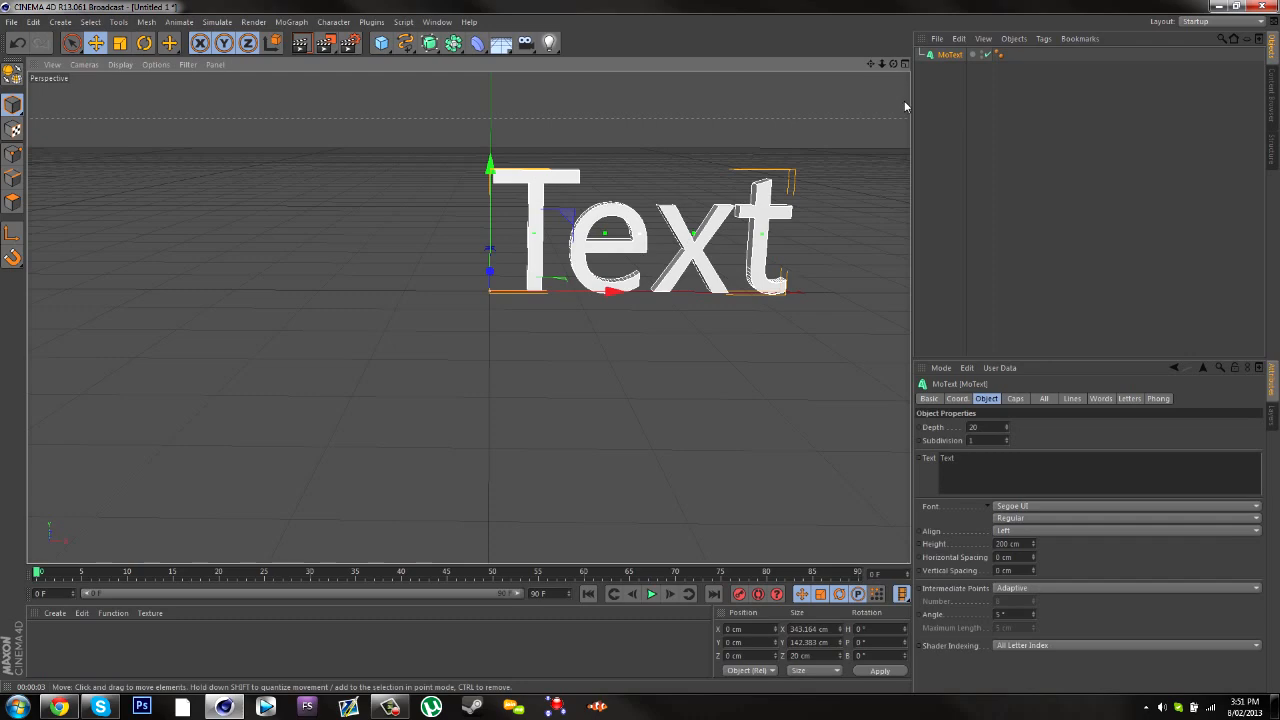
Set the depth of the MoText object to 100.
left_click_drag(893, 64, 746, 152)
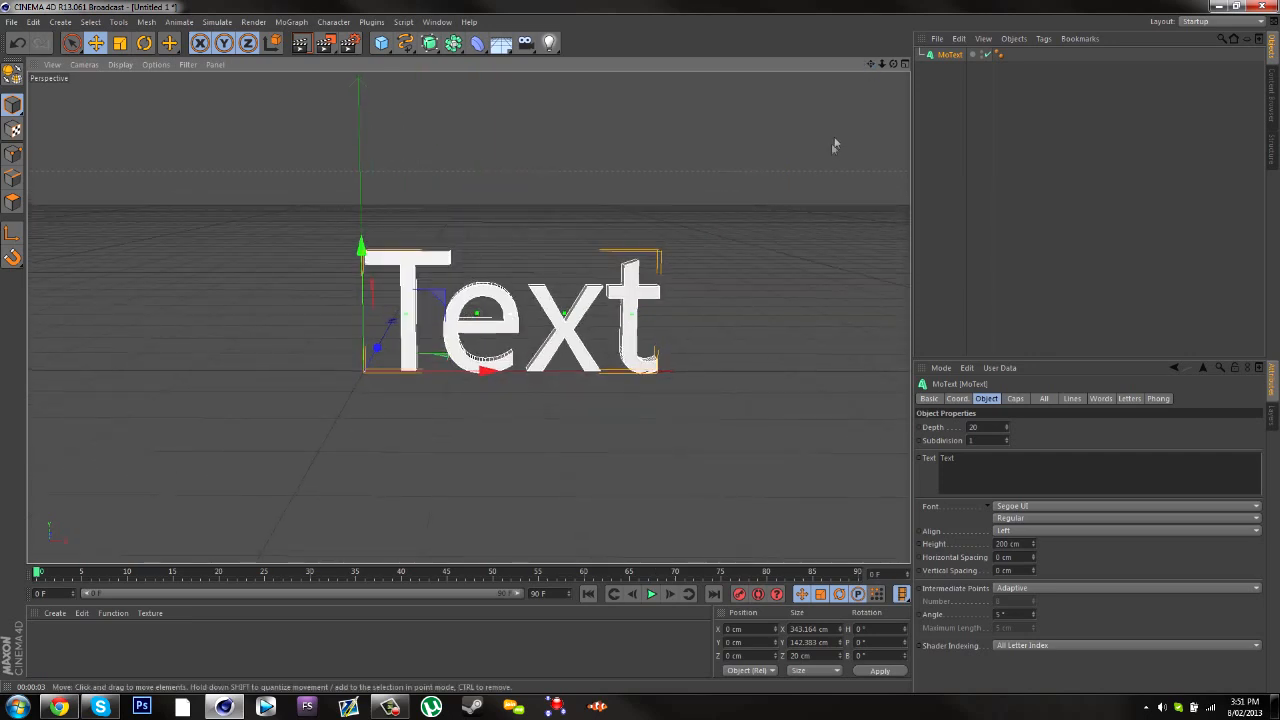
scroll(834, 143, "up", 2)
left_click_drag(872, 64, 893, 44)
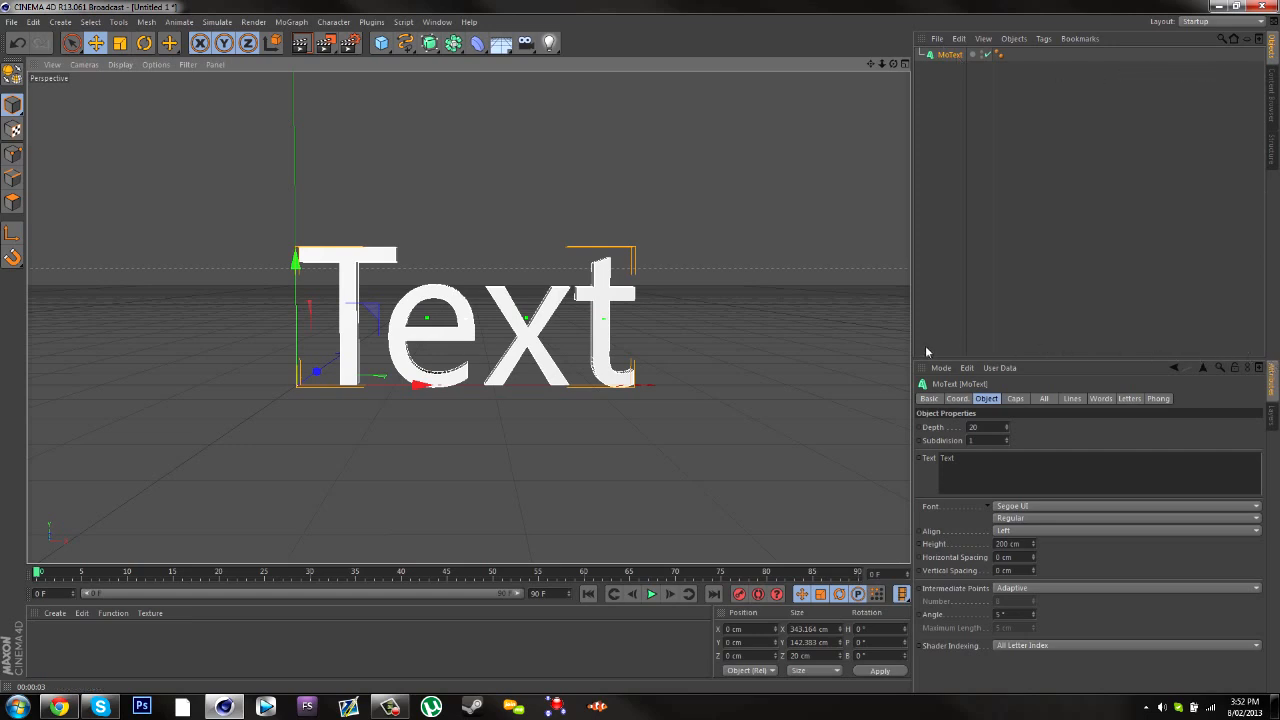
left_click(943, 86)
left_click(945, 55)
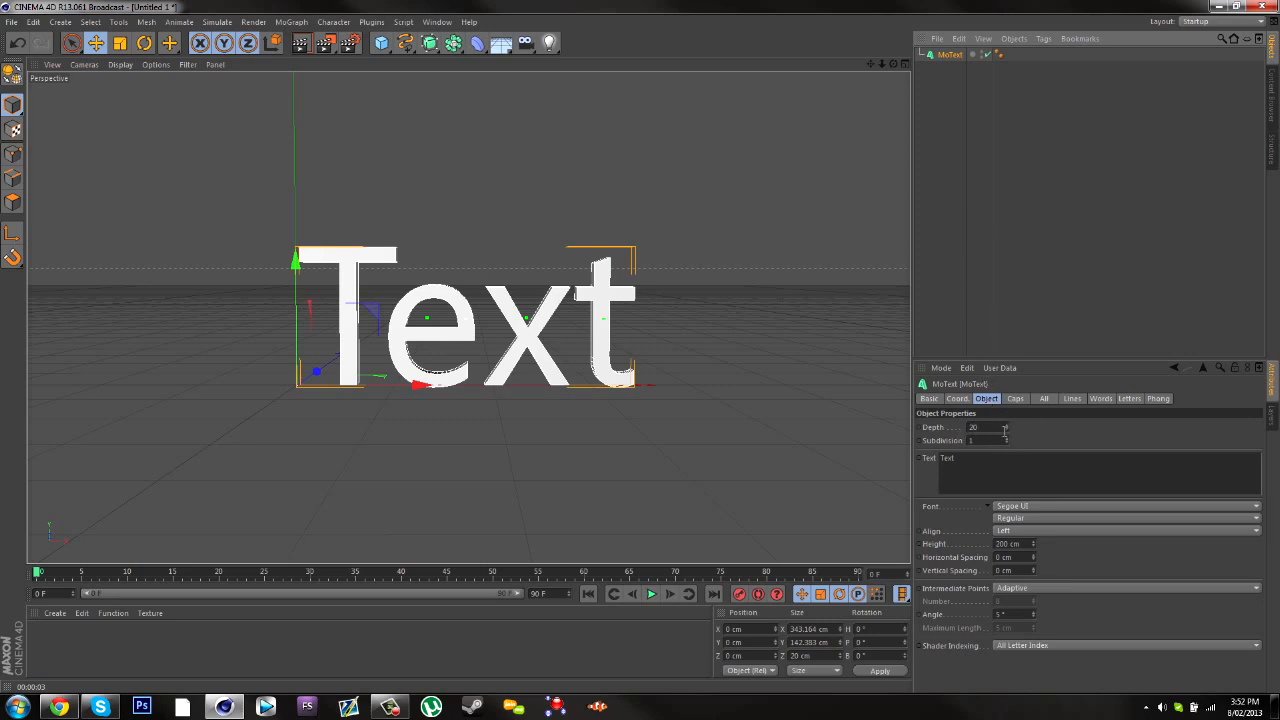
mouse_move(1005, 428)
left_mouse_down()
mouse_move(1007, 465)
mouse_move(1007, 444)
left_mouse_up()
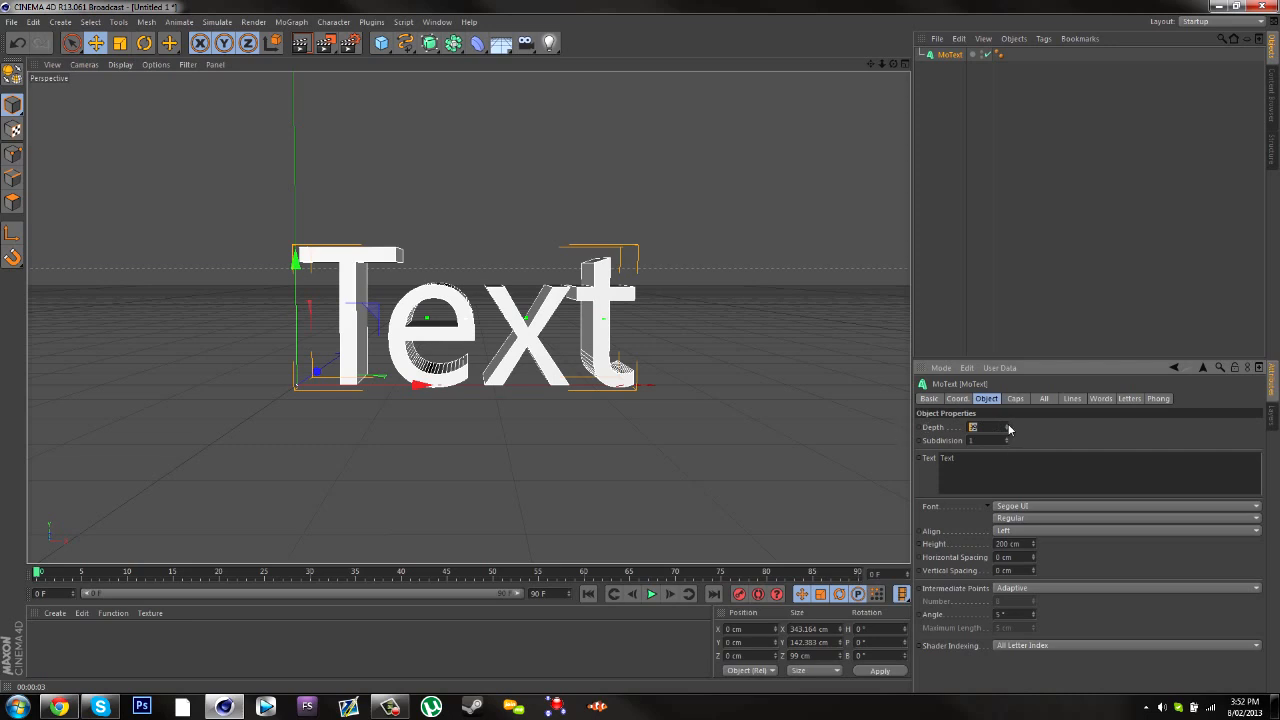
left_click_drag(1008, 428, 1006, 427)
Examine the extruded text in the perspective view from different distances and positions.
left_click_drag(873, 67, 468, 317)
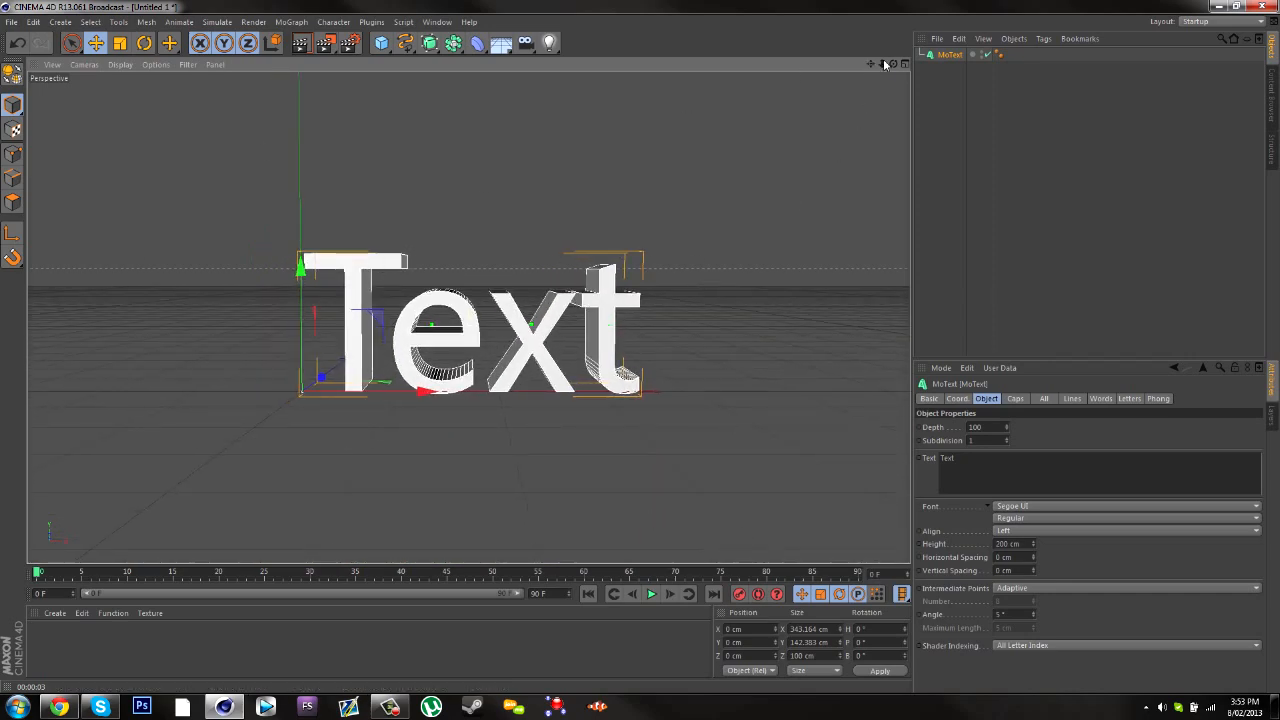
mouse_move(882, 64)
left_mouse_down()
mouse_move(468, 317)
mouse_move(882, 63)
left_mouse_up()
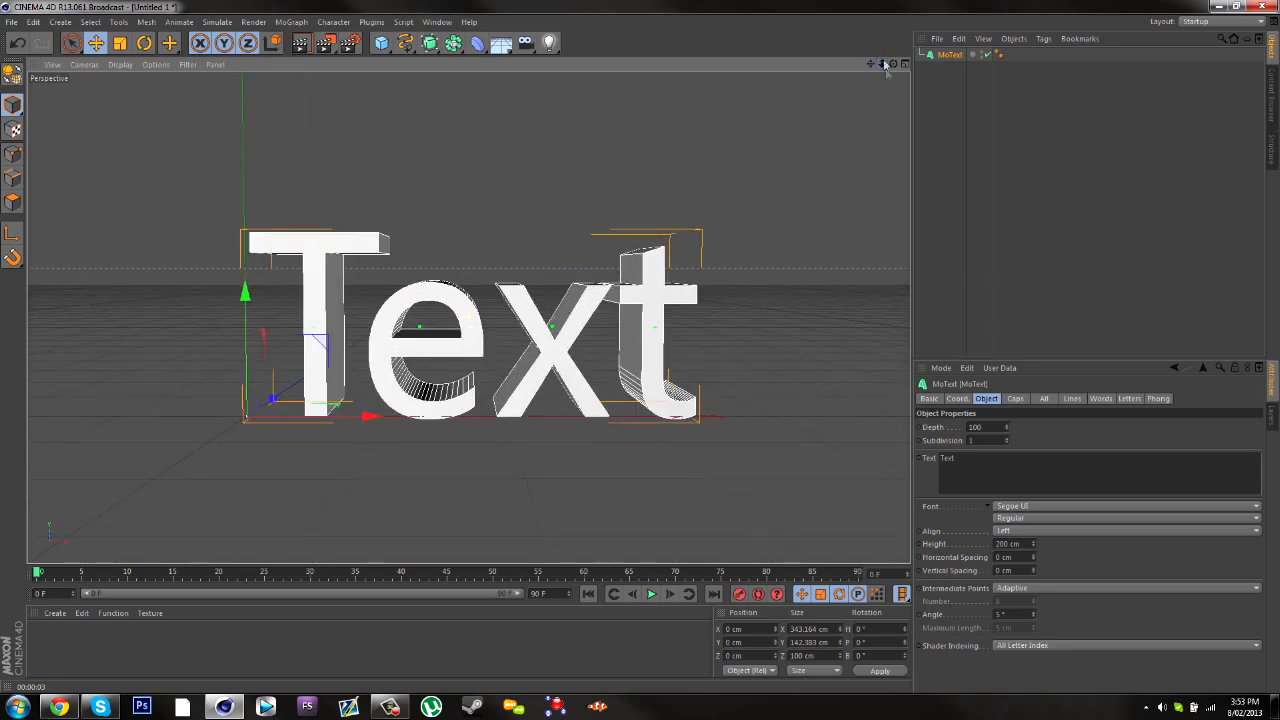
scroll(516, 210, "down", 4)
scroll(519, 212, "up", 3)
scroll(520, 212, "up", 1)
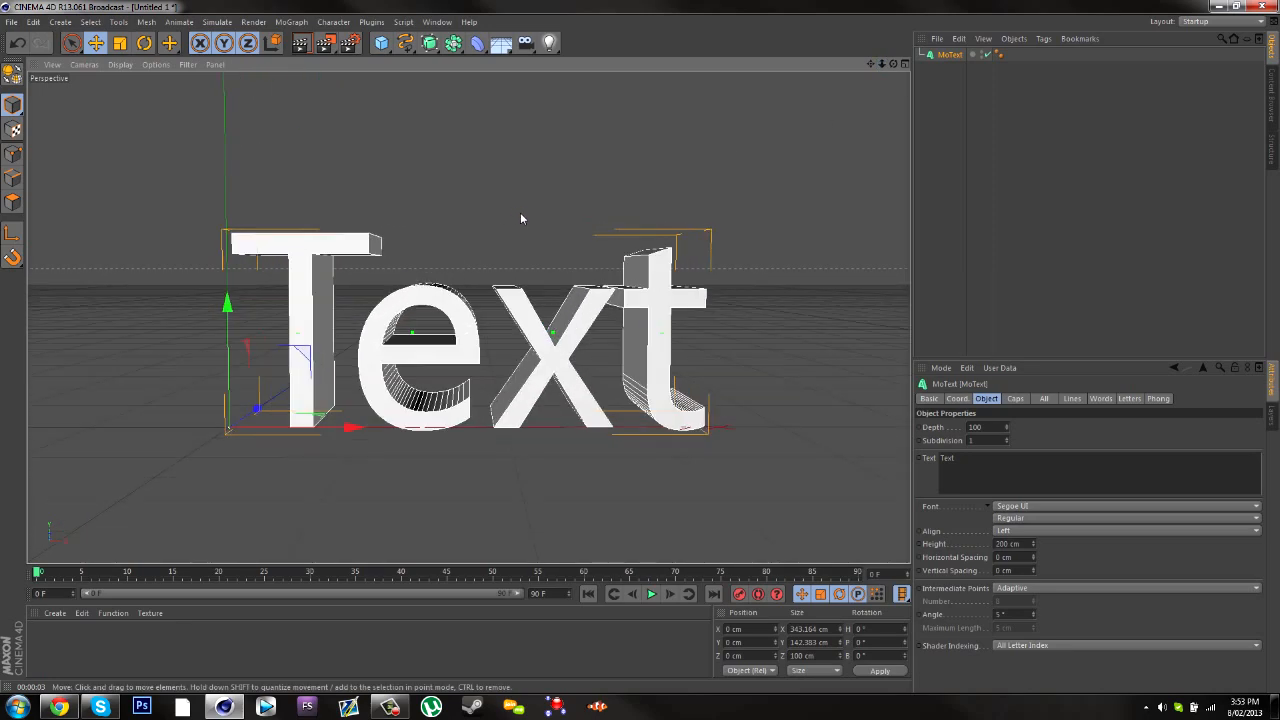
left_click_drag(869, 65, 871, 101)
scroll(803, 151, "down", 2)
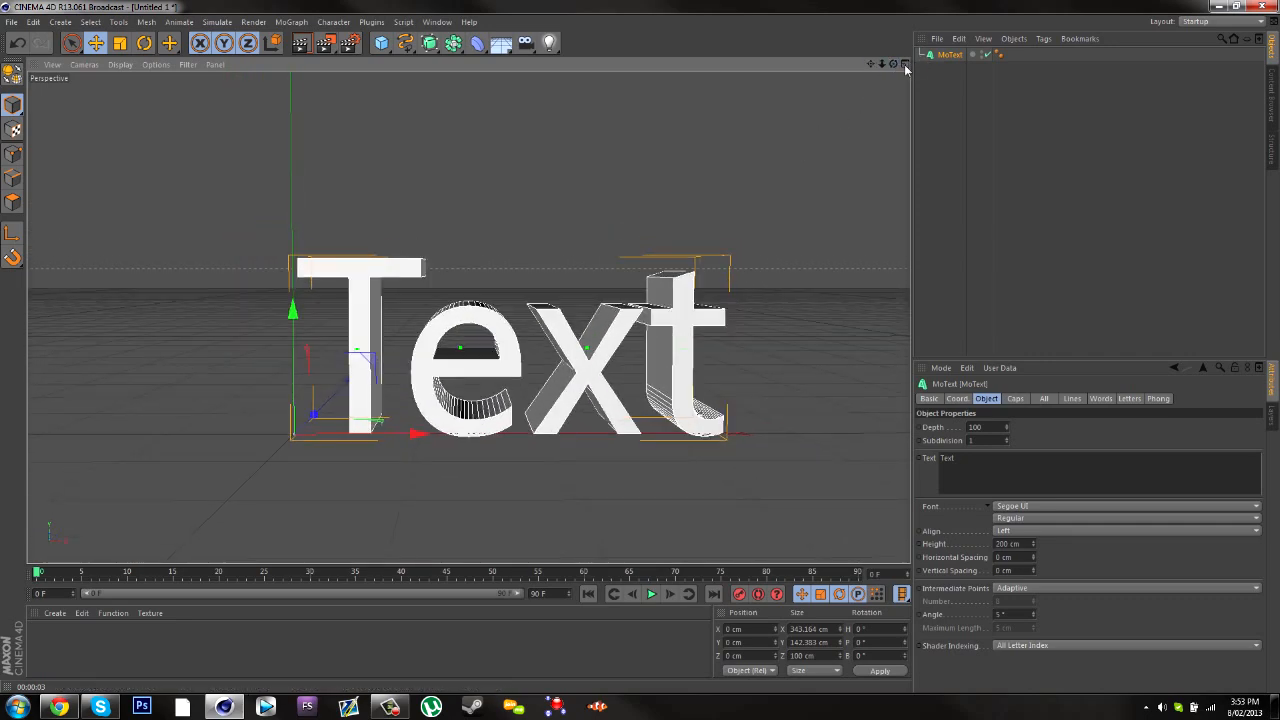
Show all four views and examine the text in the perspective, top, right and front views.
left_click(905, 65)
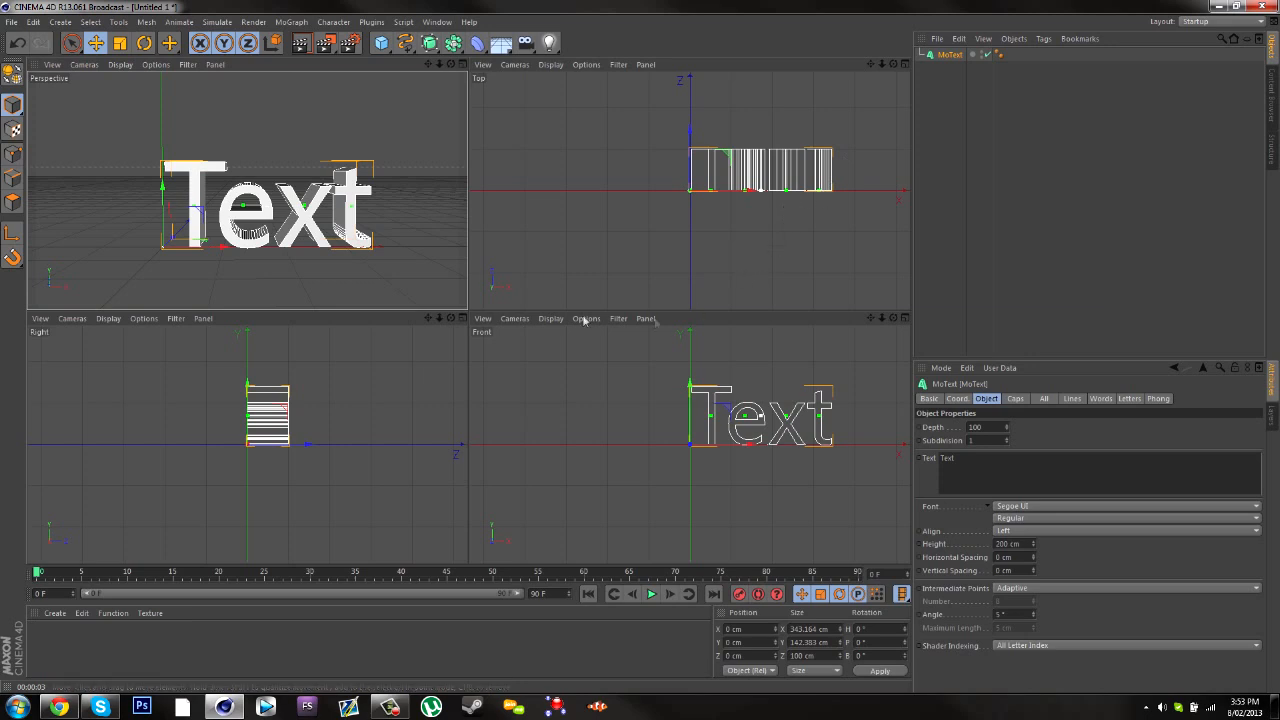
left_click_drag(428, 64, 194, 147)
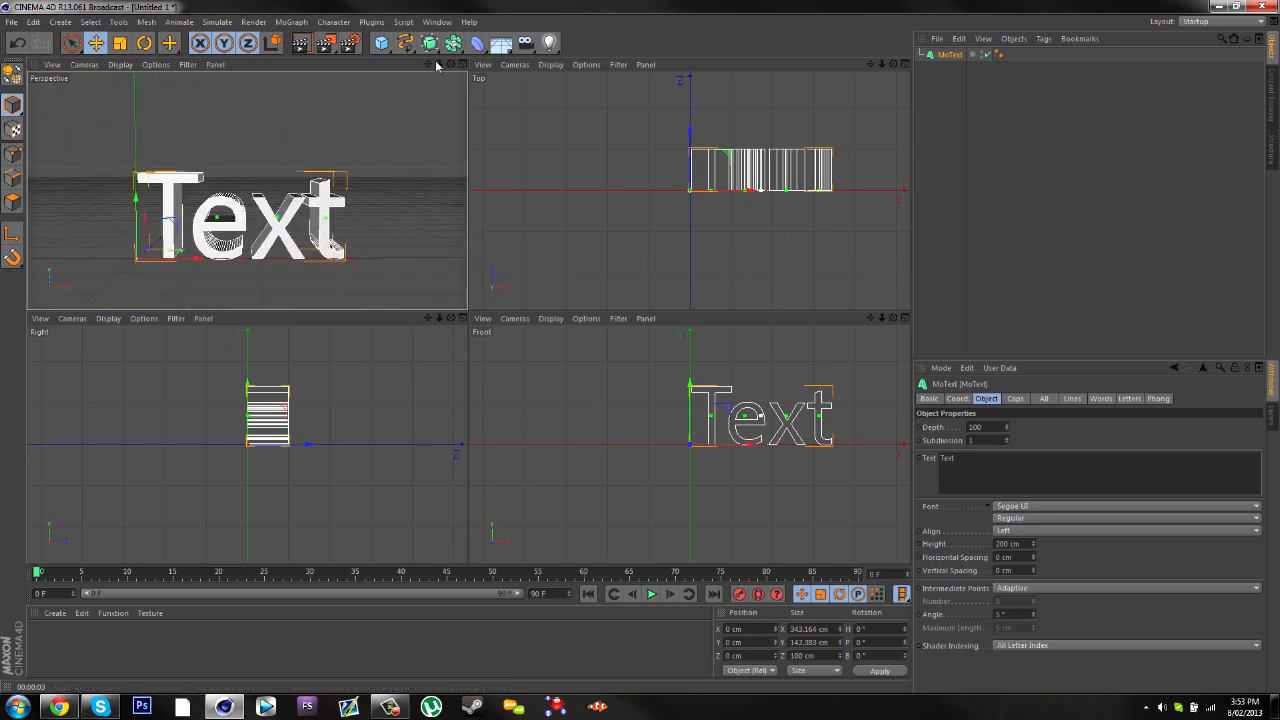
left_click_drag(451, 64, 432, 94)
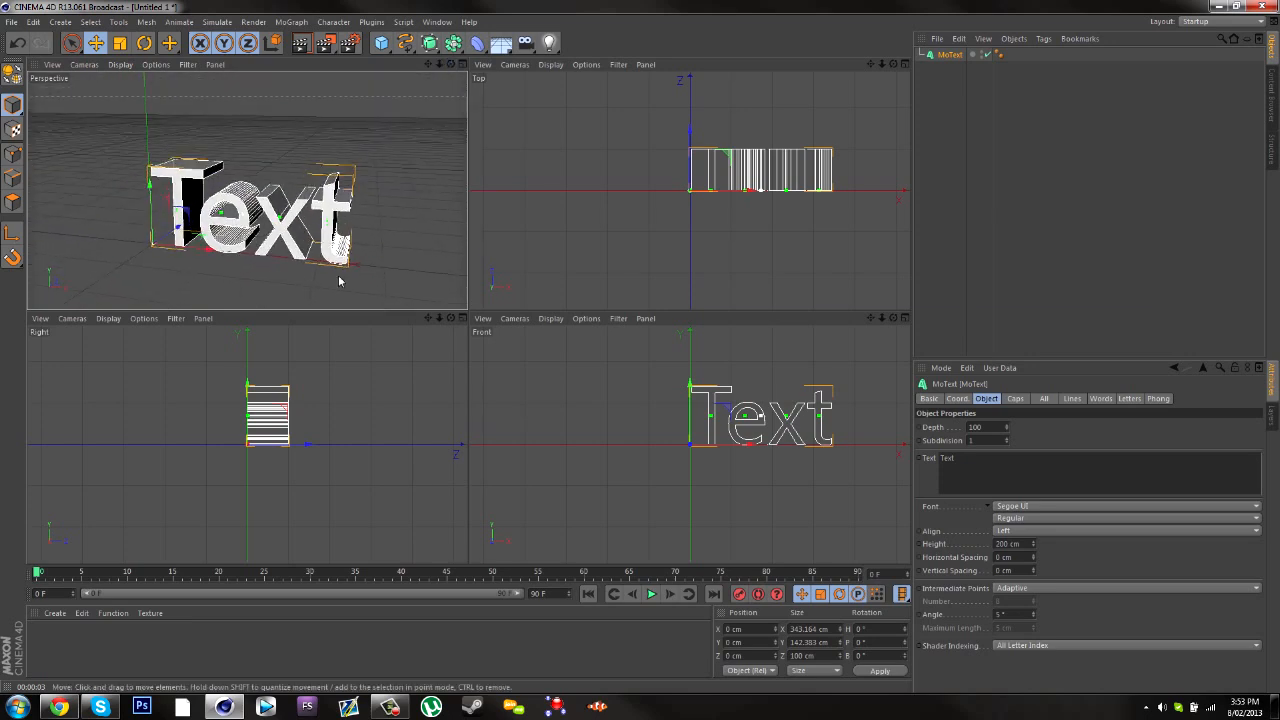
middle_click_drag(689, 190, 644, 166, "alt")
left_click_drag(870, 318, 818, 349)
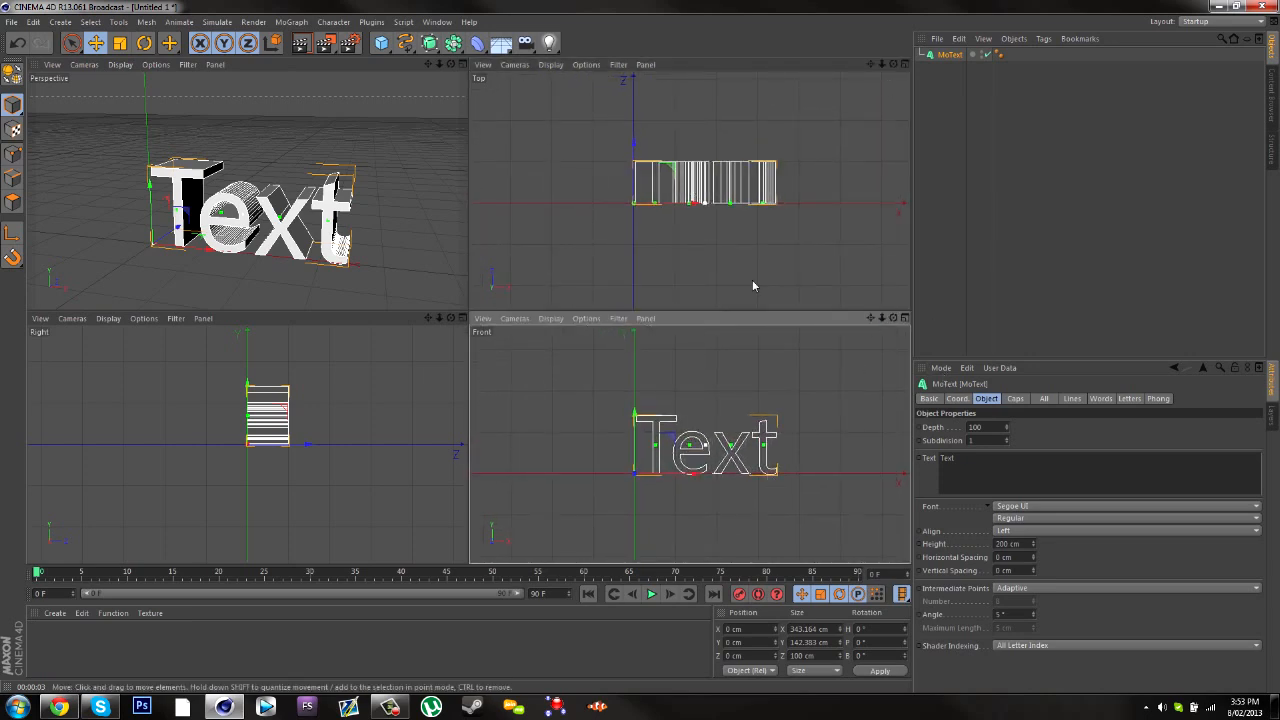
mouse_move(306, 446)
left_mouse_down()
mouse_move(326, 446)
mouse_move(300, 446)
left_mouse_up()
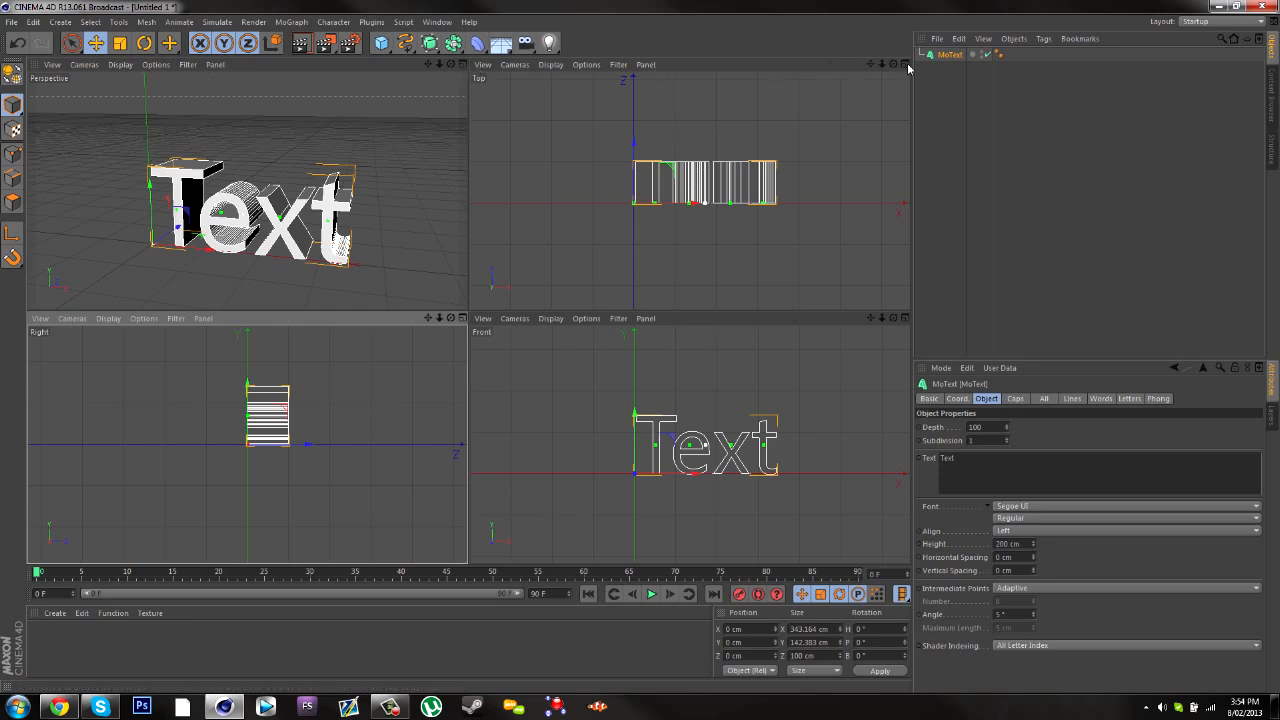
Duplicate the MoText object in the maximized Right view and move the copy about 100 cm along Z, directly behind the original.
middle_click(351, 396)
scroll(498, 296, "up", 4)
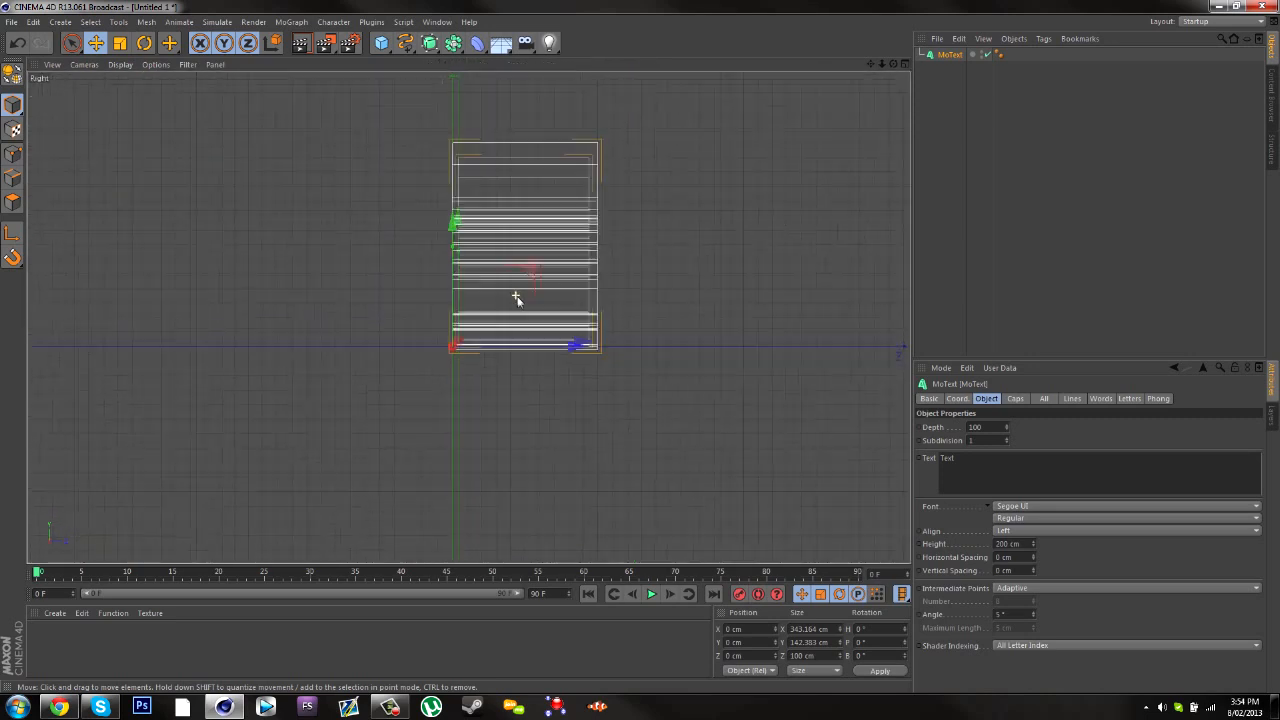
middle_click_drag(477, 292, 468, 323, "alt")
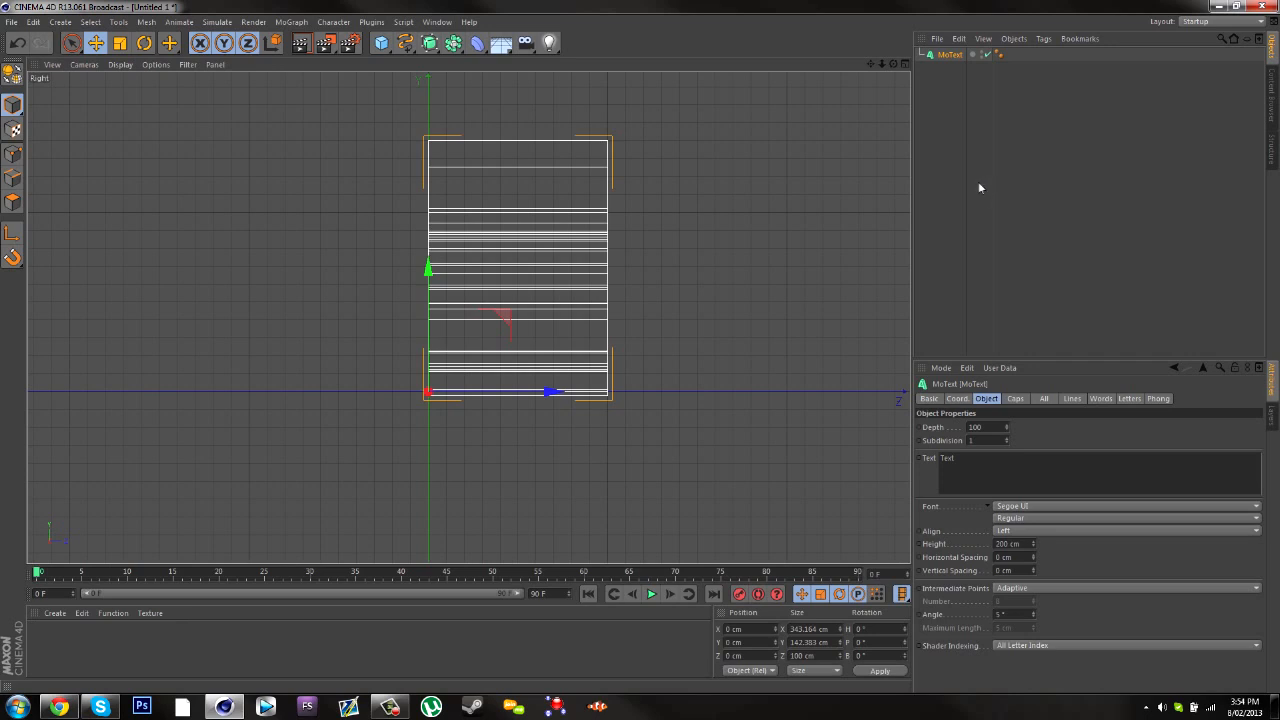
key("ctrl+c")
key("ctrl+v")
left_click_drag(562, 389, 726, 392)
Check the two joined texts in the maximized perspective view and delete the duplicate MoText.
middle_click(814, 214)
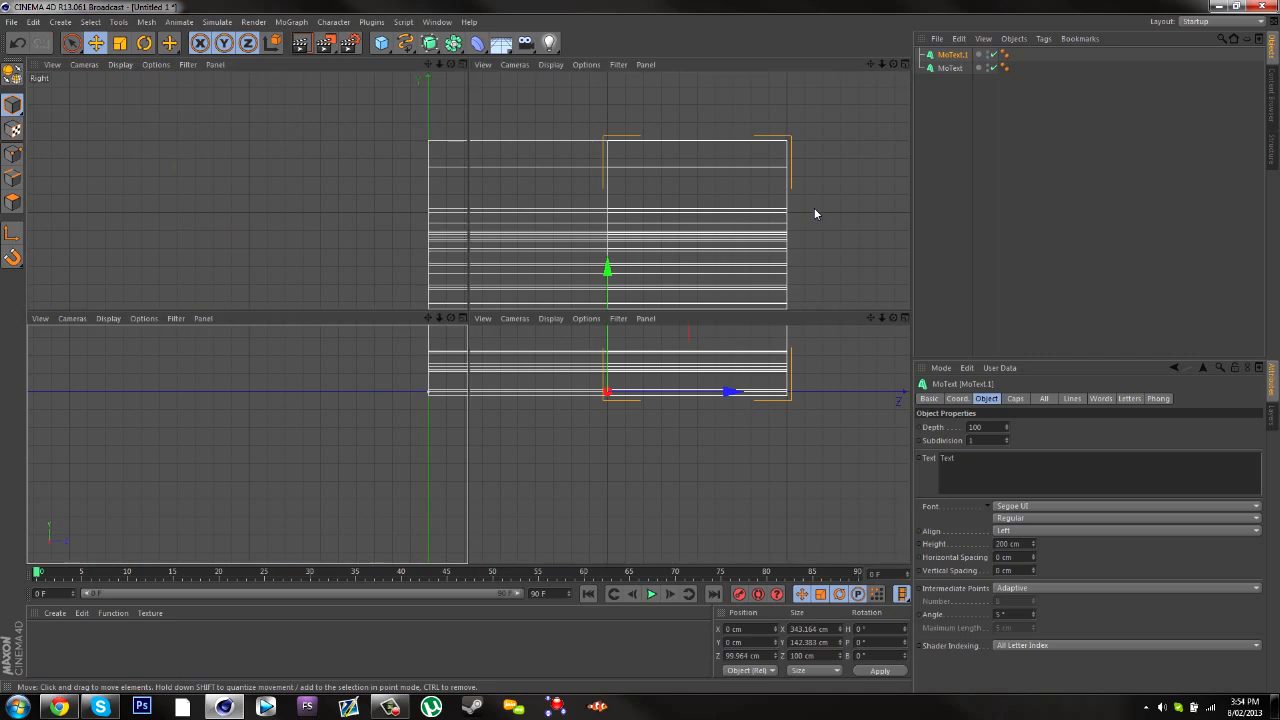
middle_click(300, 195)
mouse_move(899, 74)
left_mouse_down()
mouse_move(840, 80)
mouse_move(897, 75)
left_mouse_up()
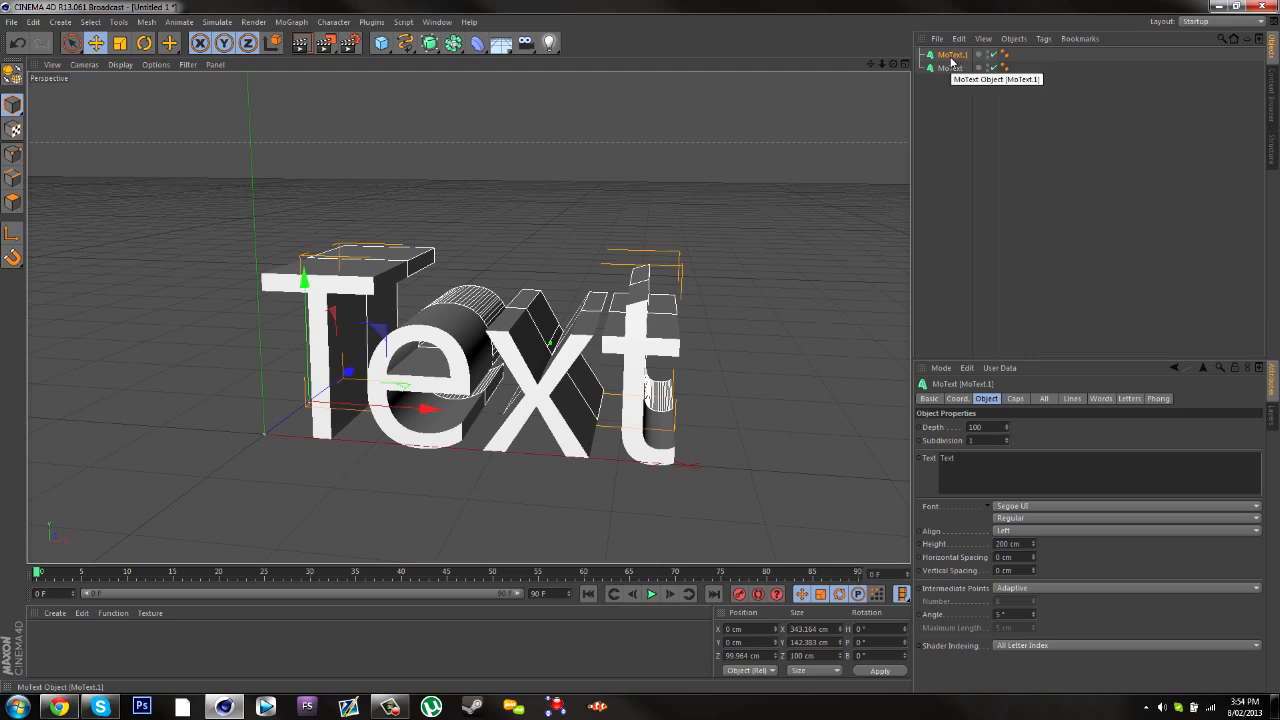
key("Delete")
Render the extruded text in the perspective view from a nearly frontal angle.
left_click_drag(897, 68, 896, 68)
left_click(299, 45)
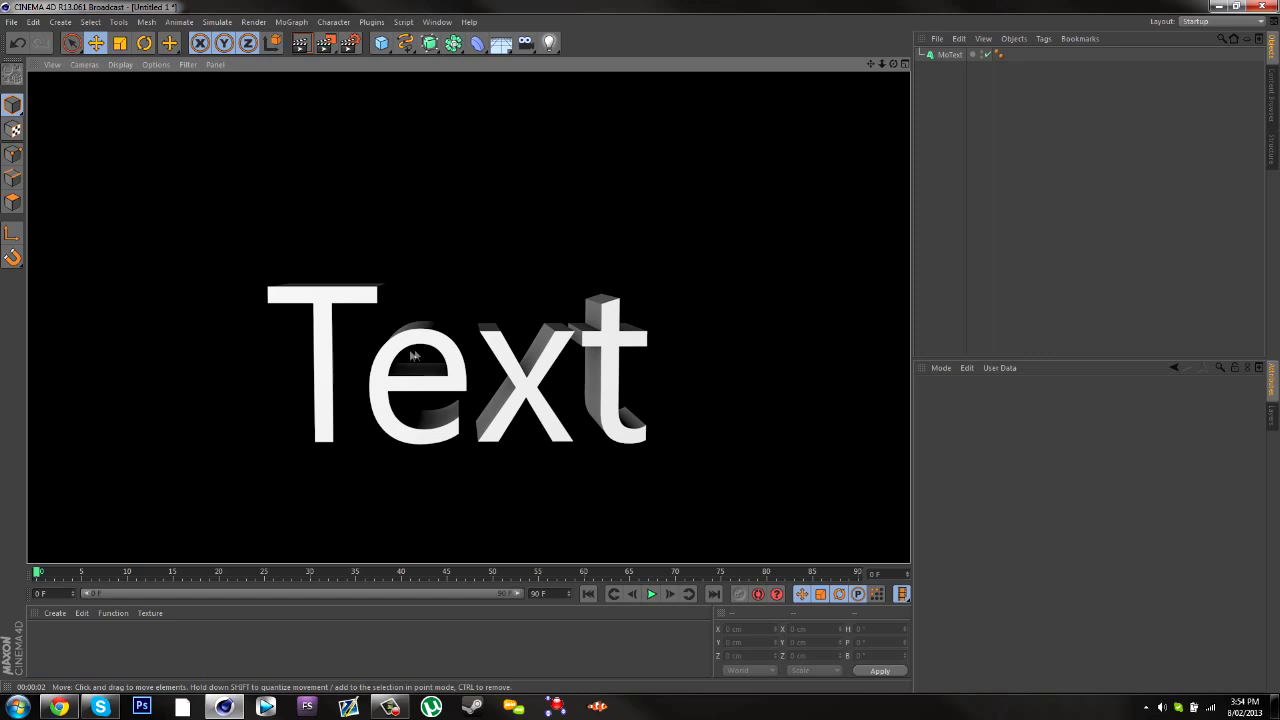
left_click(659, 284)
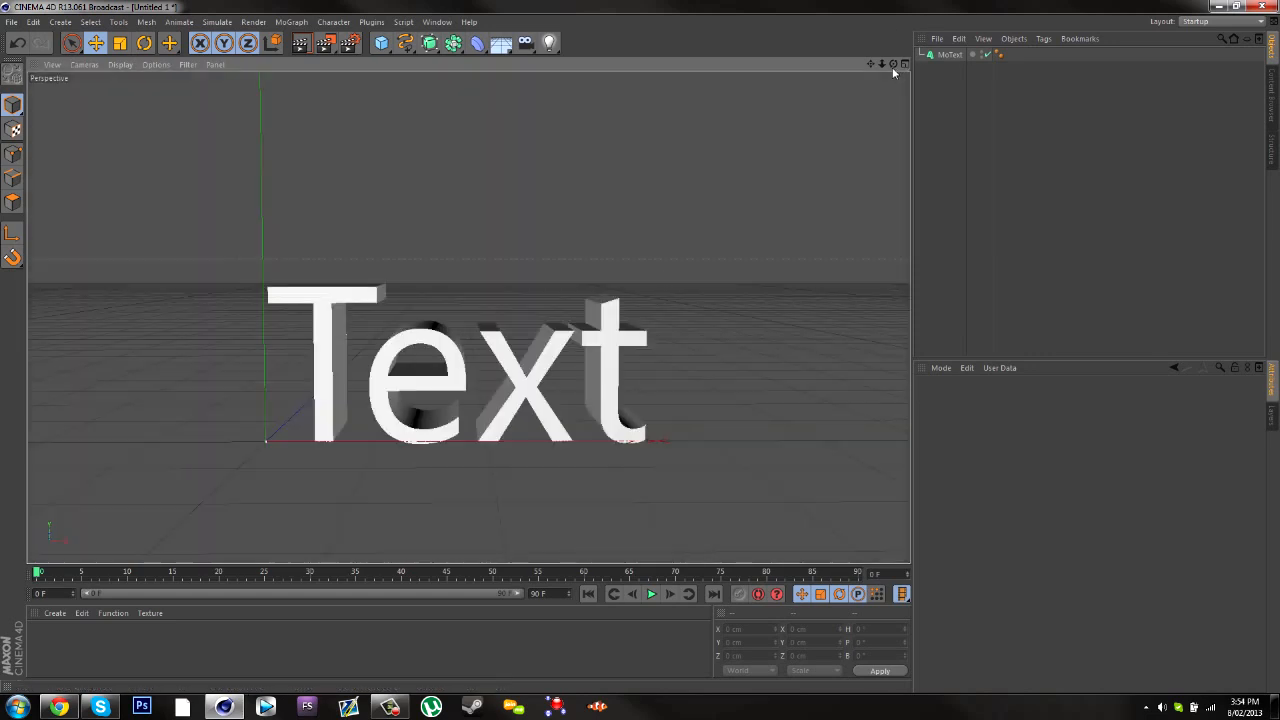
Replace the MoText object's text with "Royal".
left_click(948, 56)
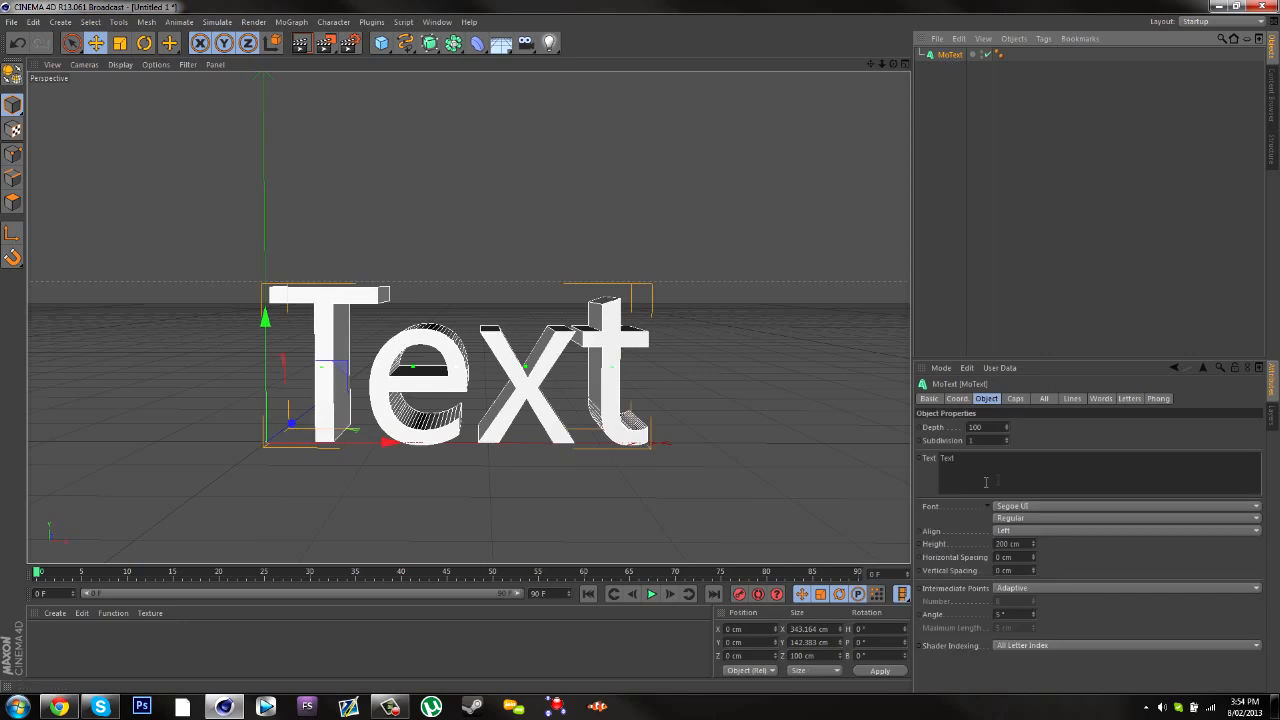
left_click(1048, 458)
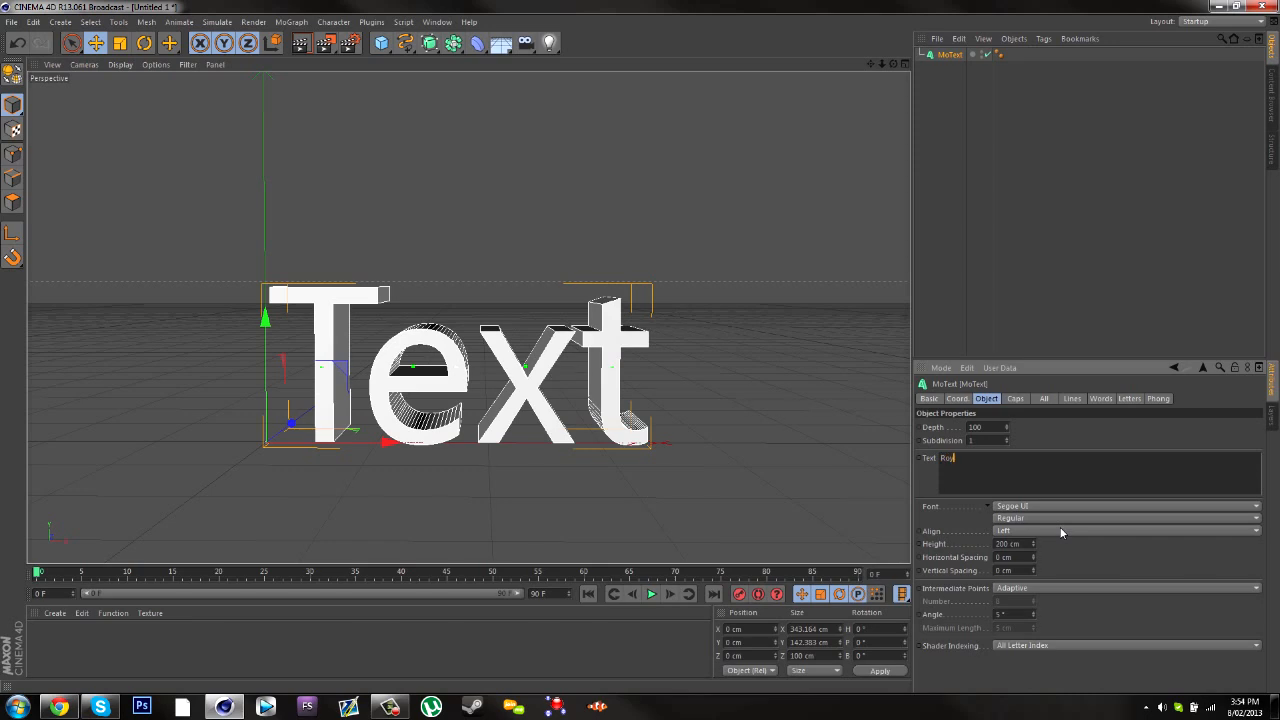
left_click(1049, 432)
mouse_move(871, 66)
left_mouse_down()
mouse_move(828, 50)
mouse_move(872, 68)
mouse_move(888, 53)
left_mouse_up()
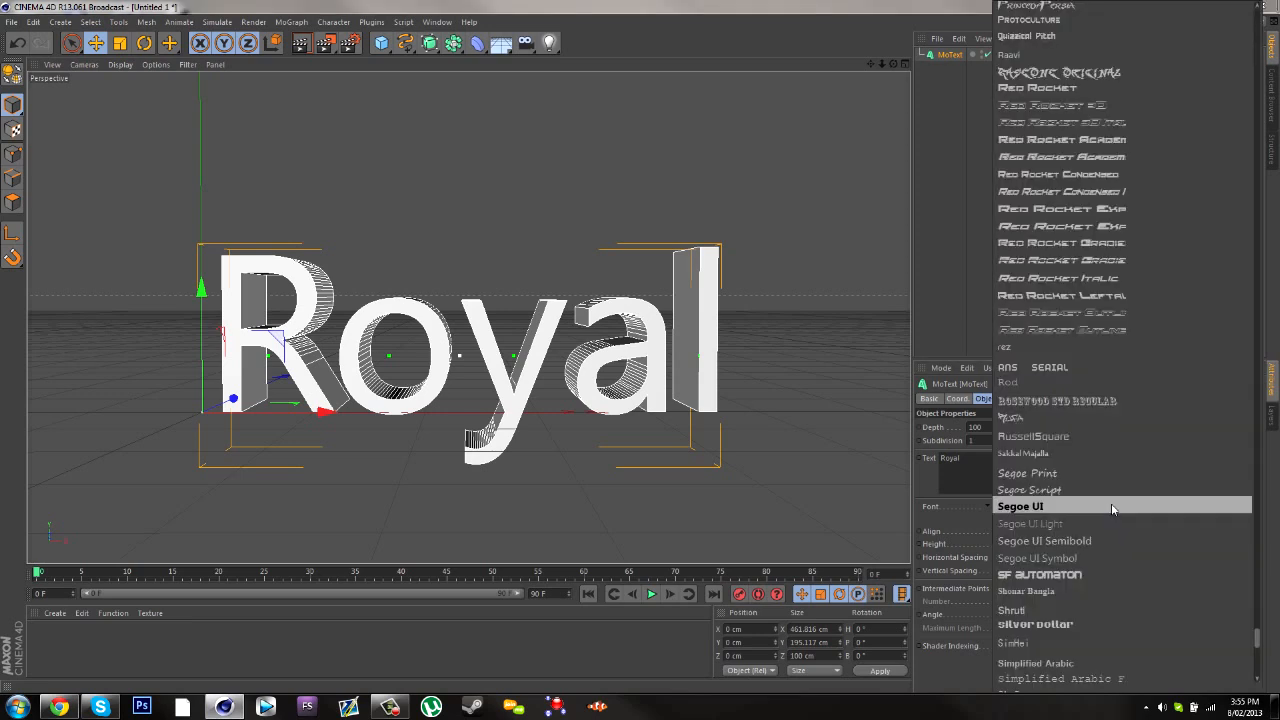
Change the font of the Royal text to Lithos Pro Regular.
scroll(1111, 507, "up", 20)
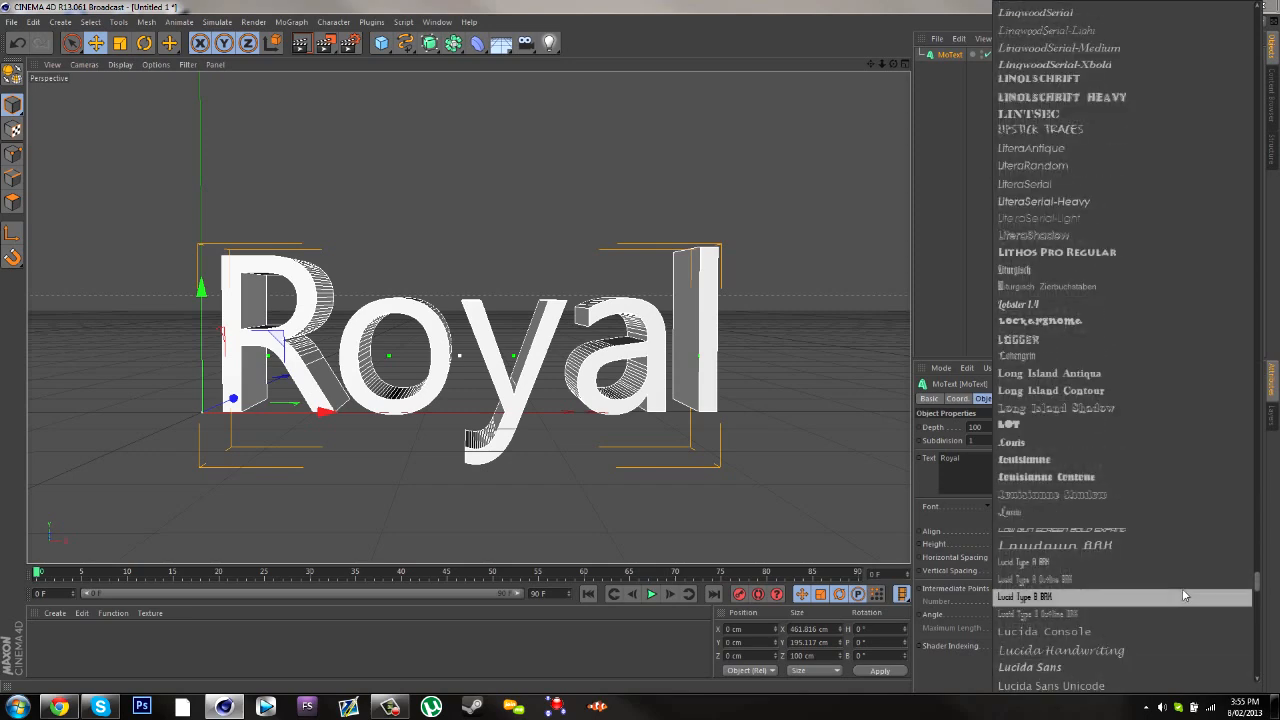
left_click(1060, 570)
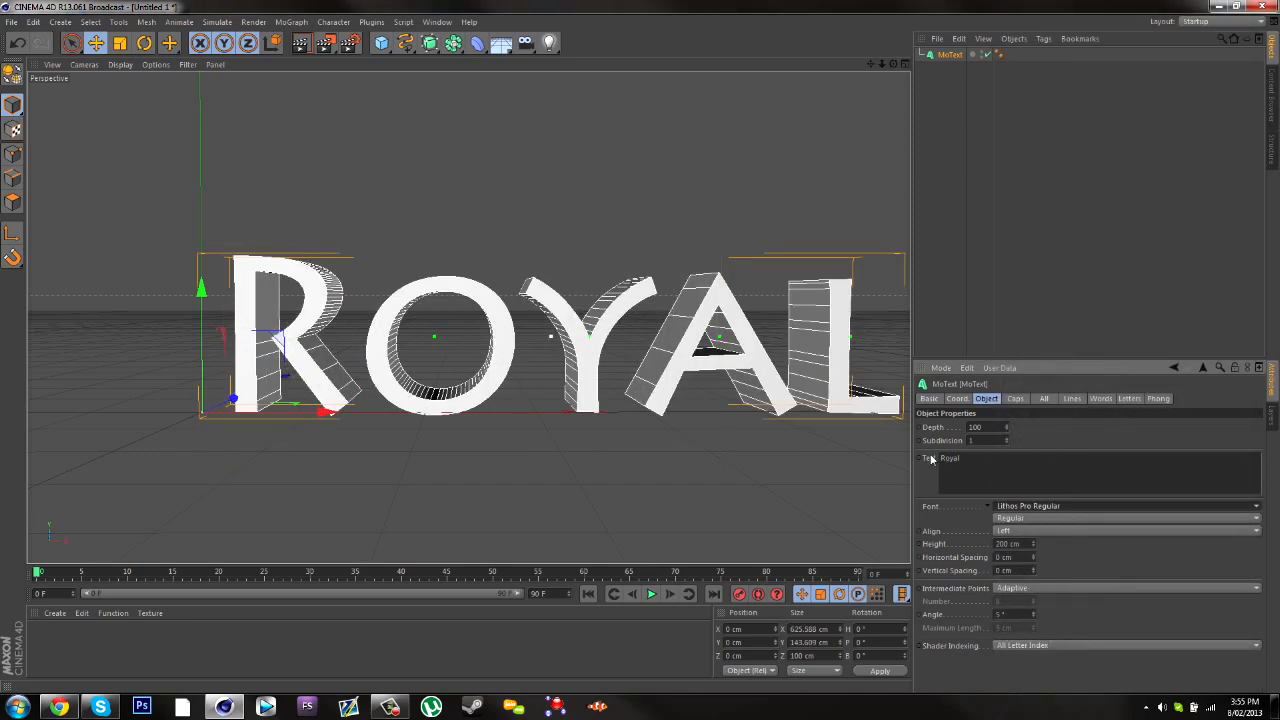
middle_click_drag(853, 106, 767, 158, "alt")
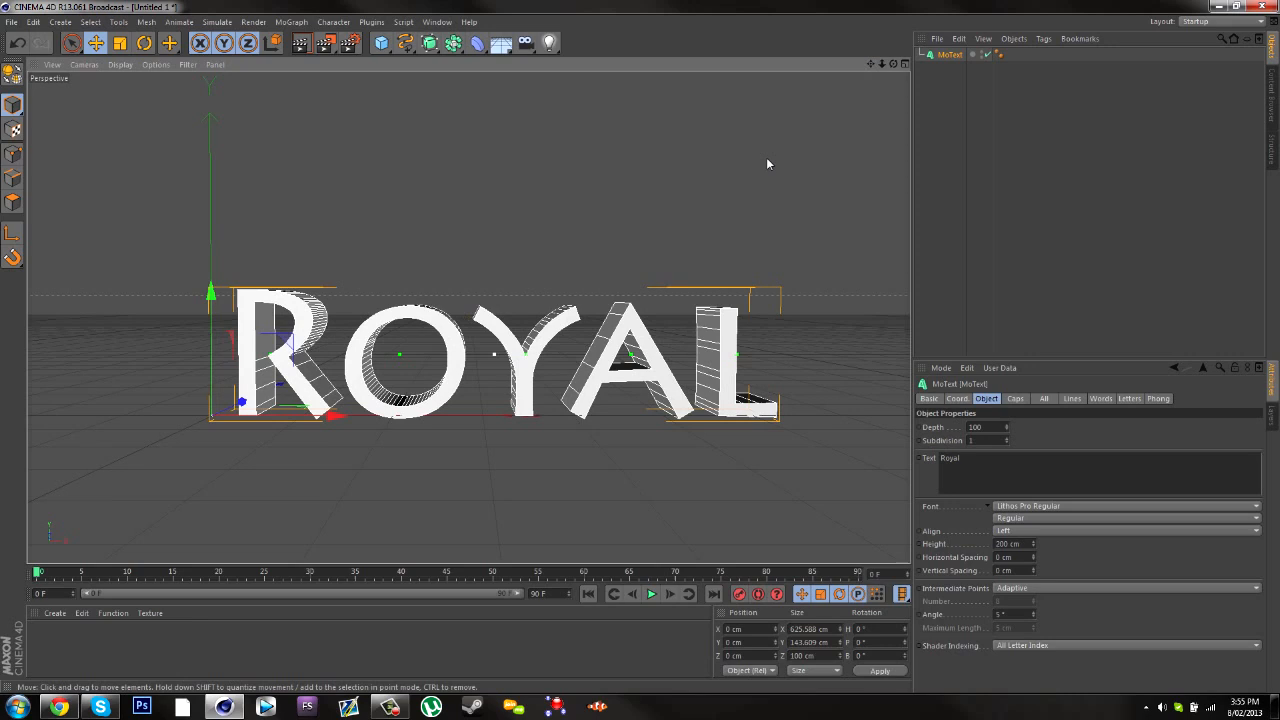
left_click(767, 160)
scroll(763, 215, "up", 1)
mouse_move(895, 65)
left_mouse_down()
mouse_move(893, 44)
mouse_move(897, 60)
left_mouse_up()
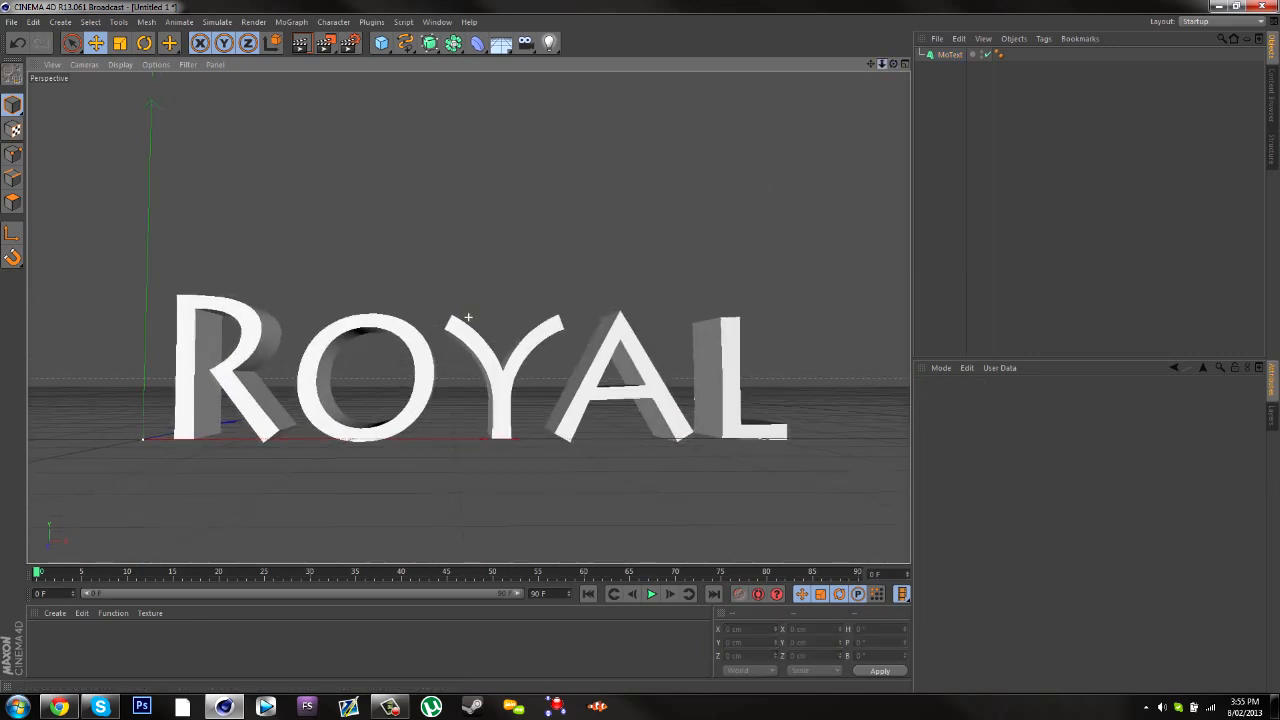
Reduce the MoText object's text height to 196 cm.
left_click(950, 54)
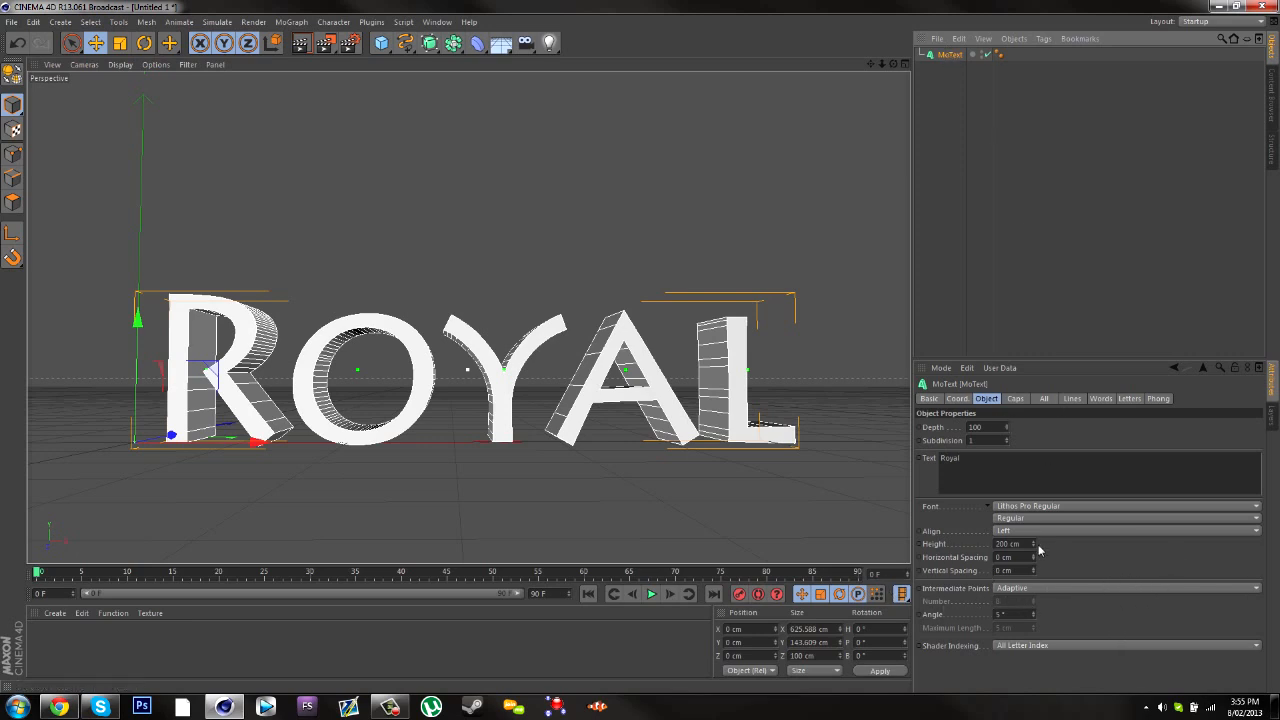
left_click_drag(1033, 545, 1033, 547)
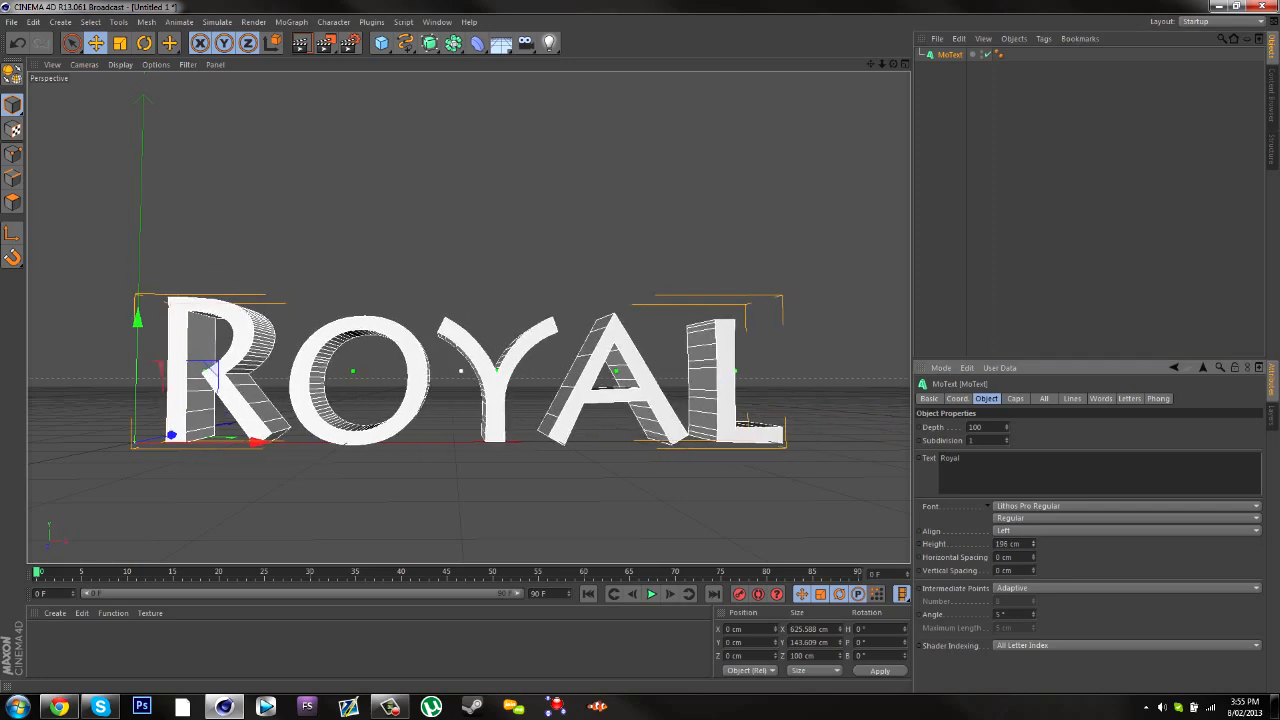
left_click(928, 111)
left_click(948, 54)
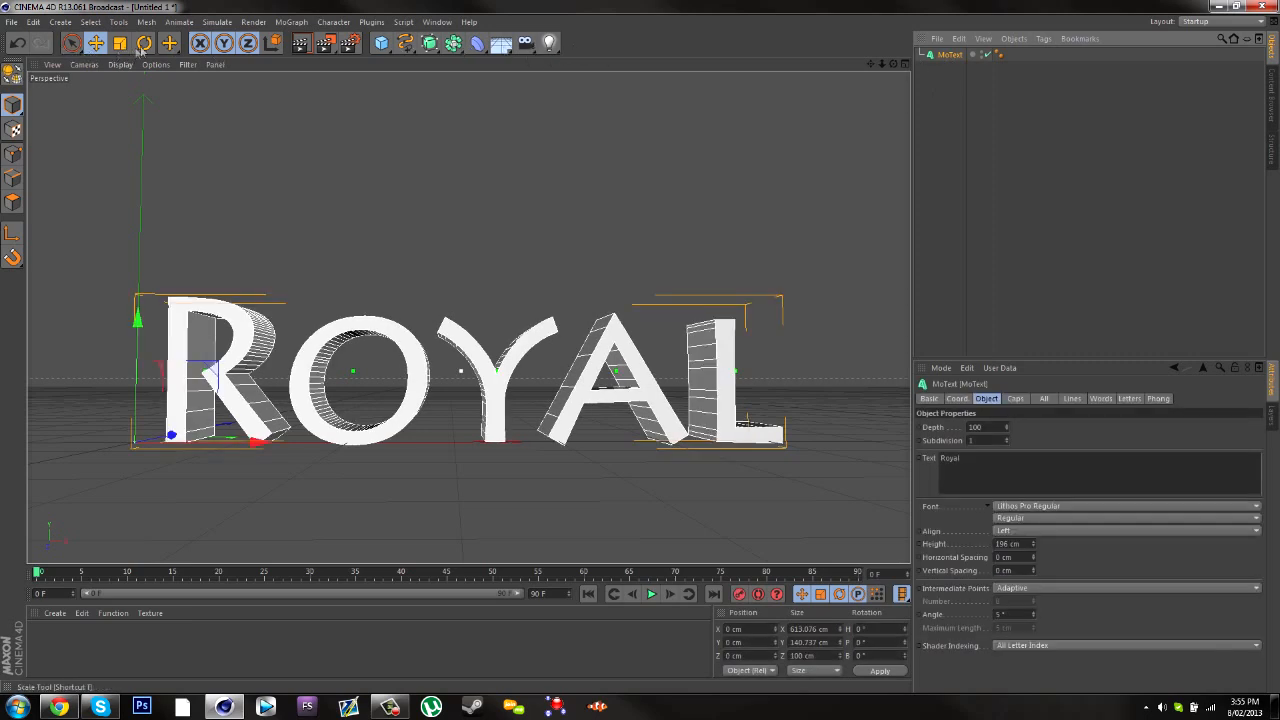
Select the Royal text and move it to about 5 cm on Y and -35 cm on Z.
left_click(72, 44)
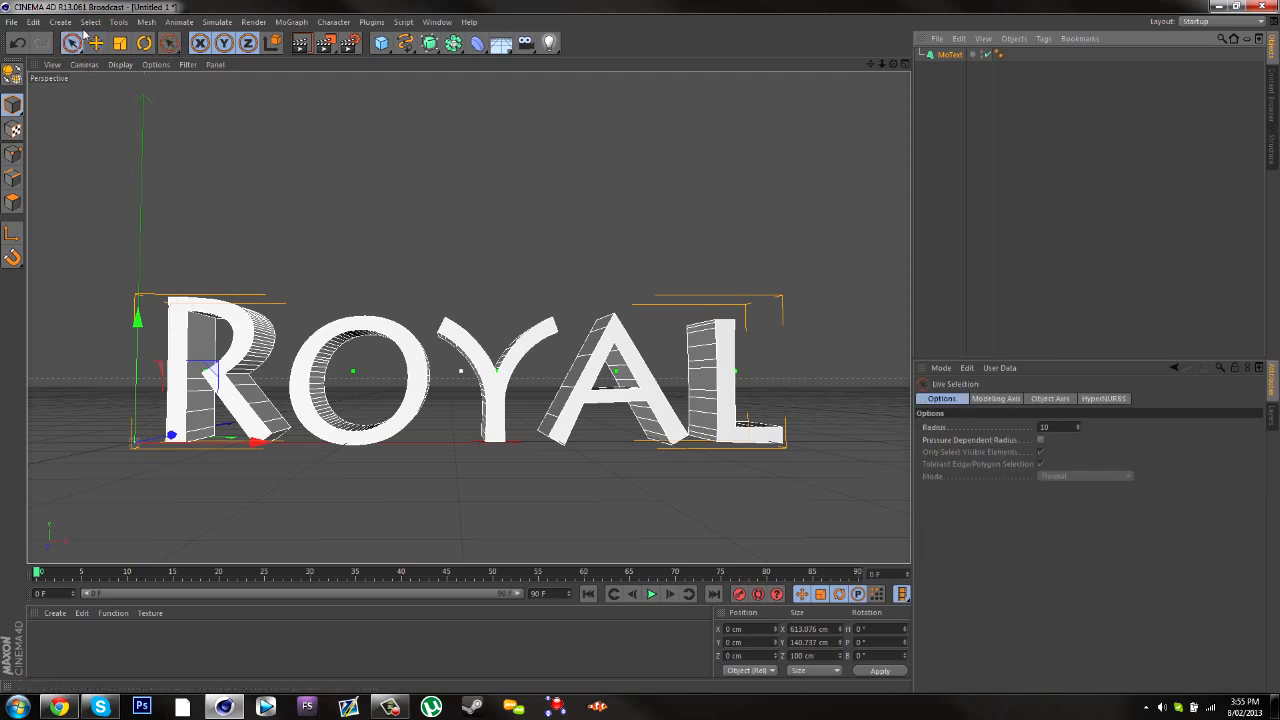
left_click(233, 323)
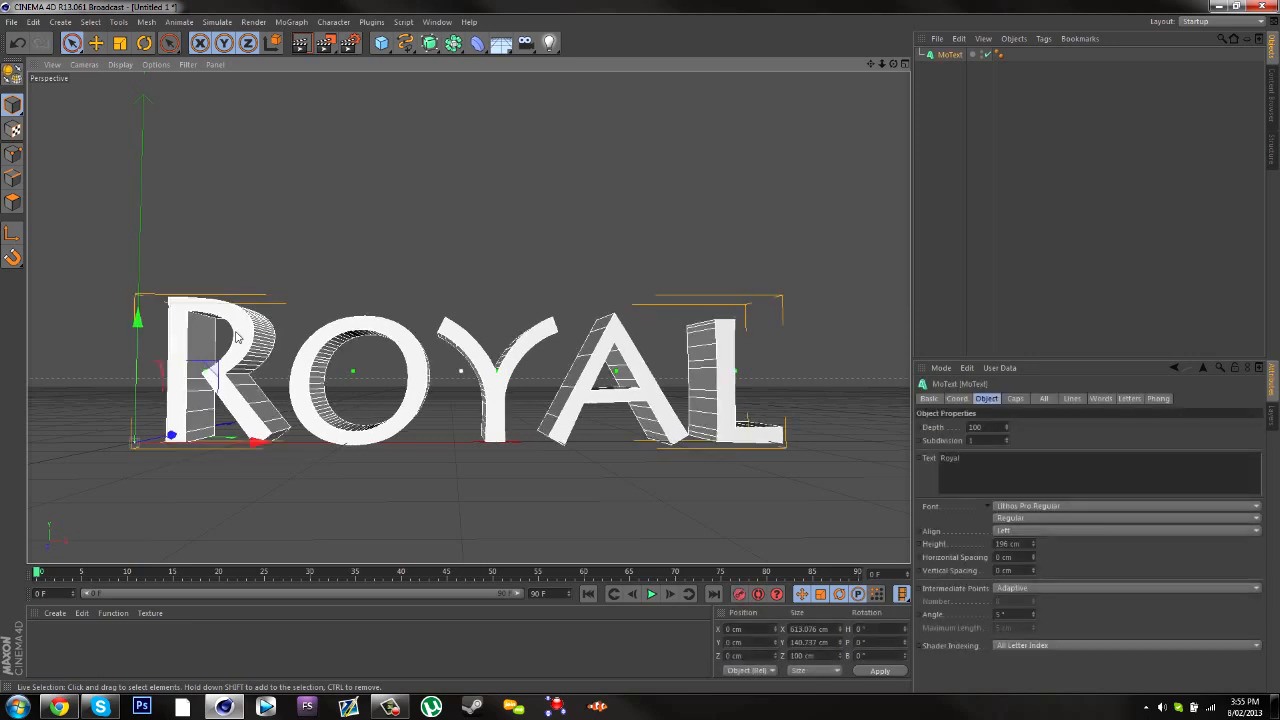
left_click(96, 43)
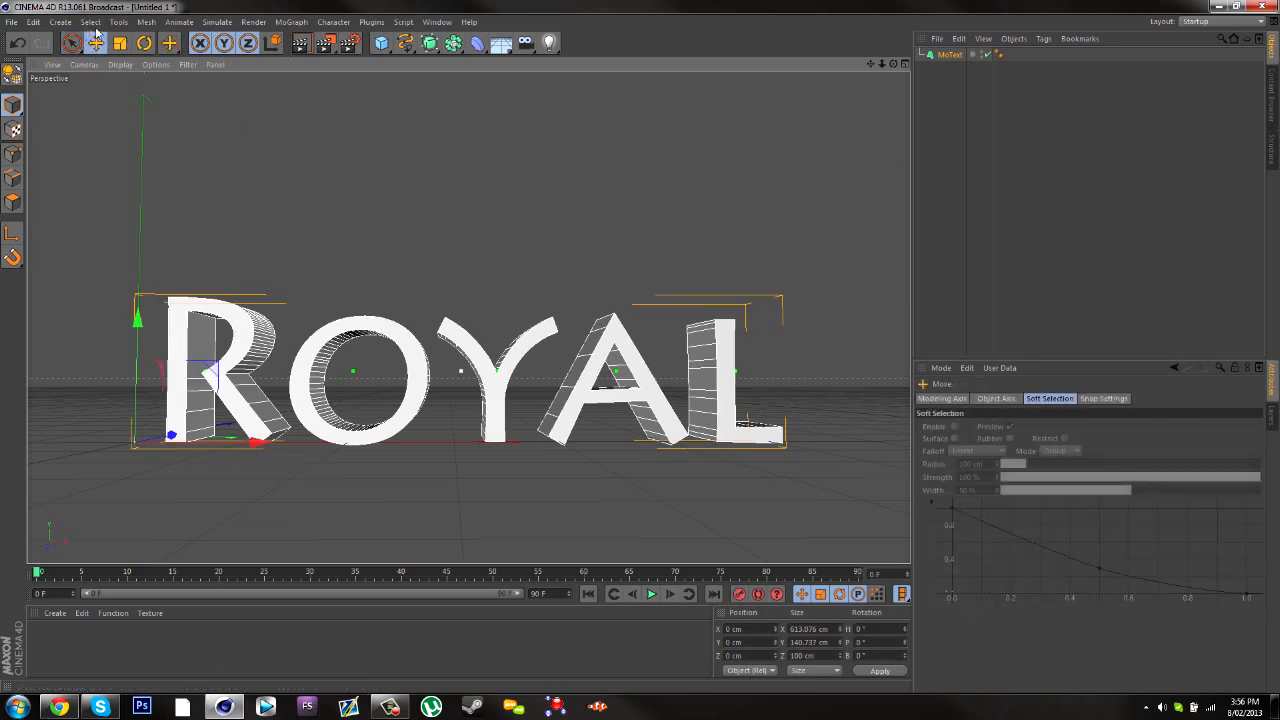
left_click_drag(892, 68, 872, 70)
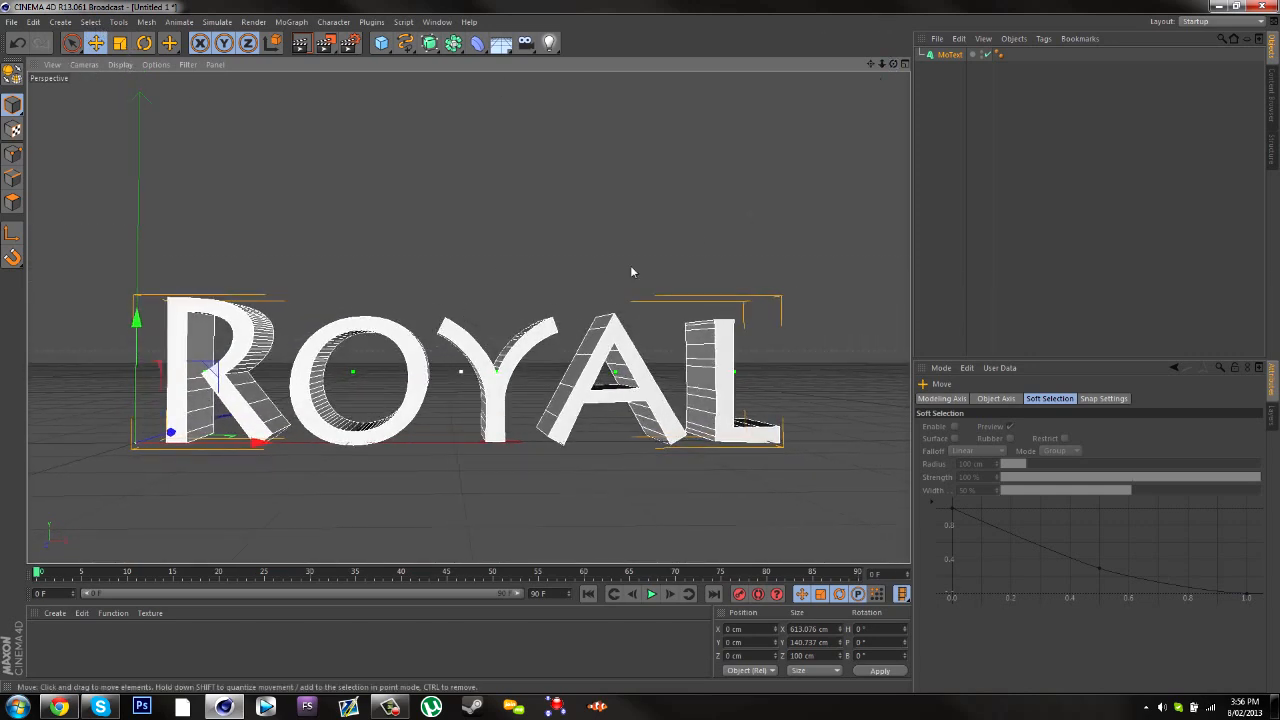
left_click(121, 45)
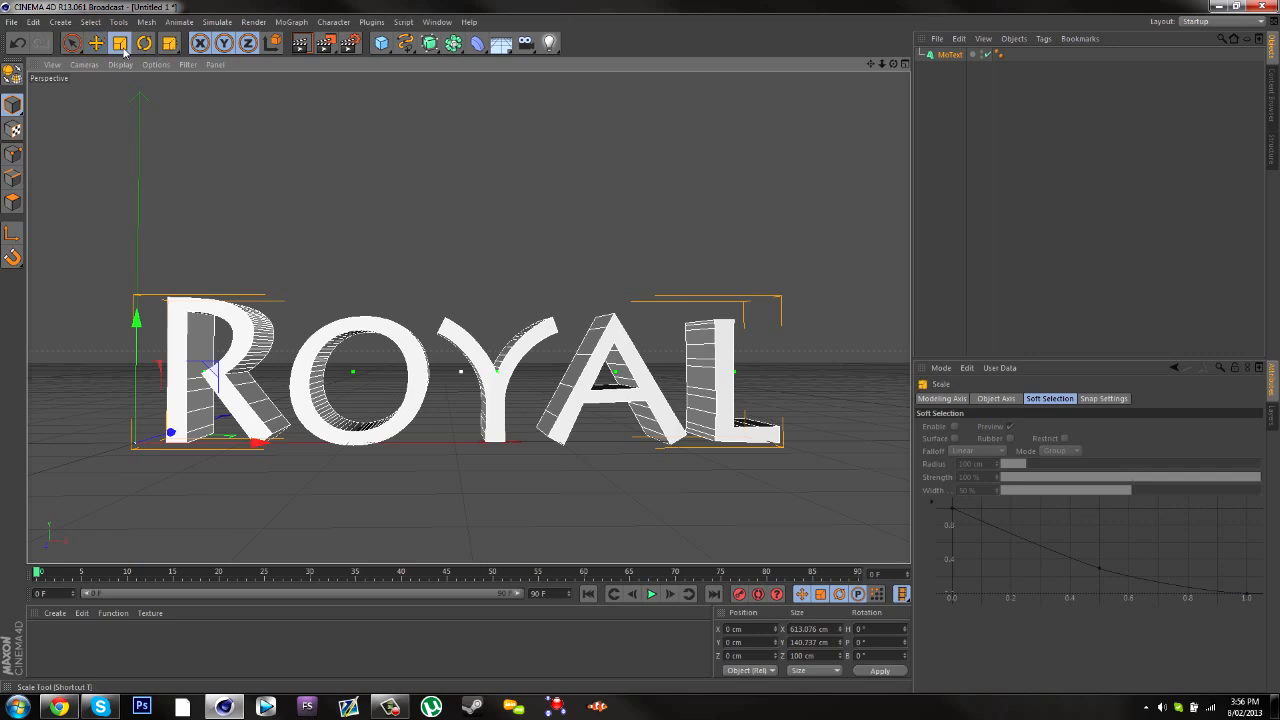
key("e")
left_click_drag(137, 318, 137, 289)
mouse_move(170, 436)
left_mouse_down()
mouse_move(209, 422)
mouse_move(158, 436)
left_mouse_up()
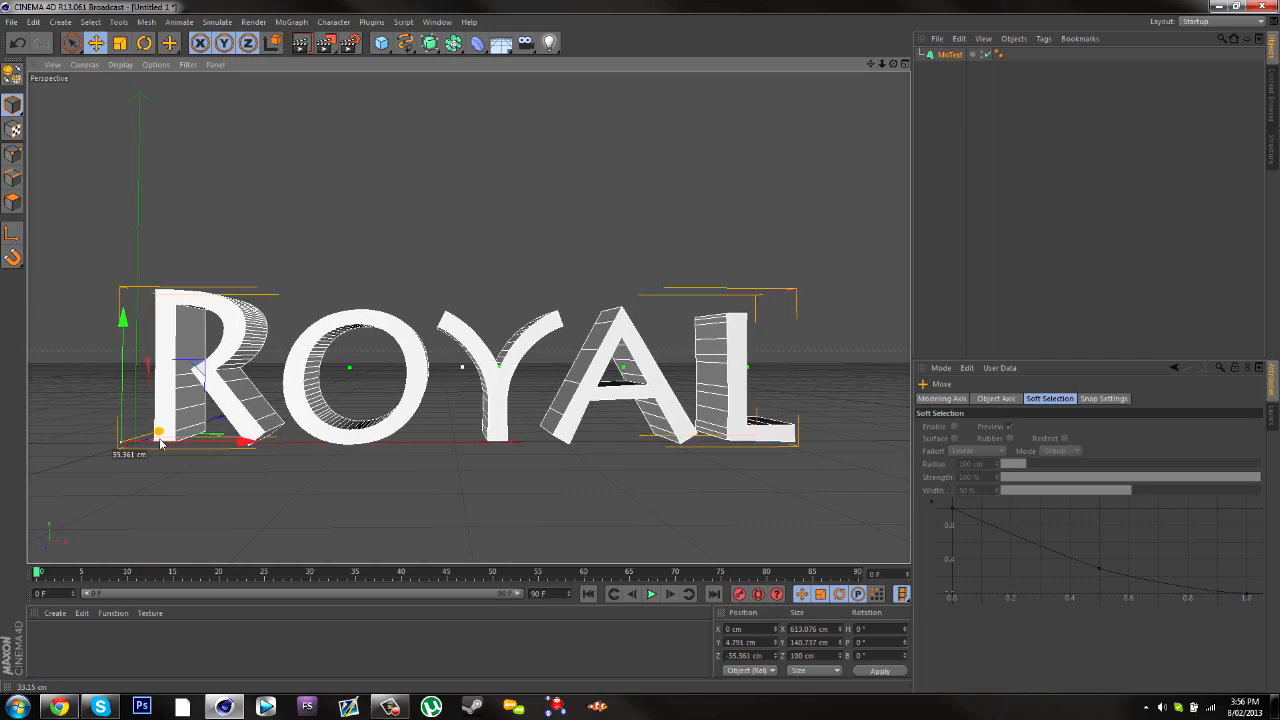
Scale the Royal text to about 596 cm wide and 137 cm high.
left_click(120, 44)
mouse_move(123, 316)
left_mouse_down()
mouse_move(126, 274)
mouse_move(124, 311)
left_mouse_up()
left_click_drag(195, 455, 161, 432)
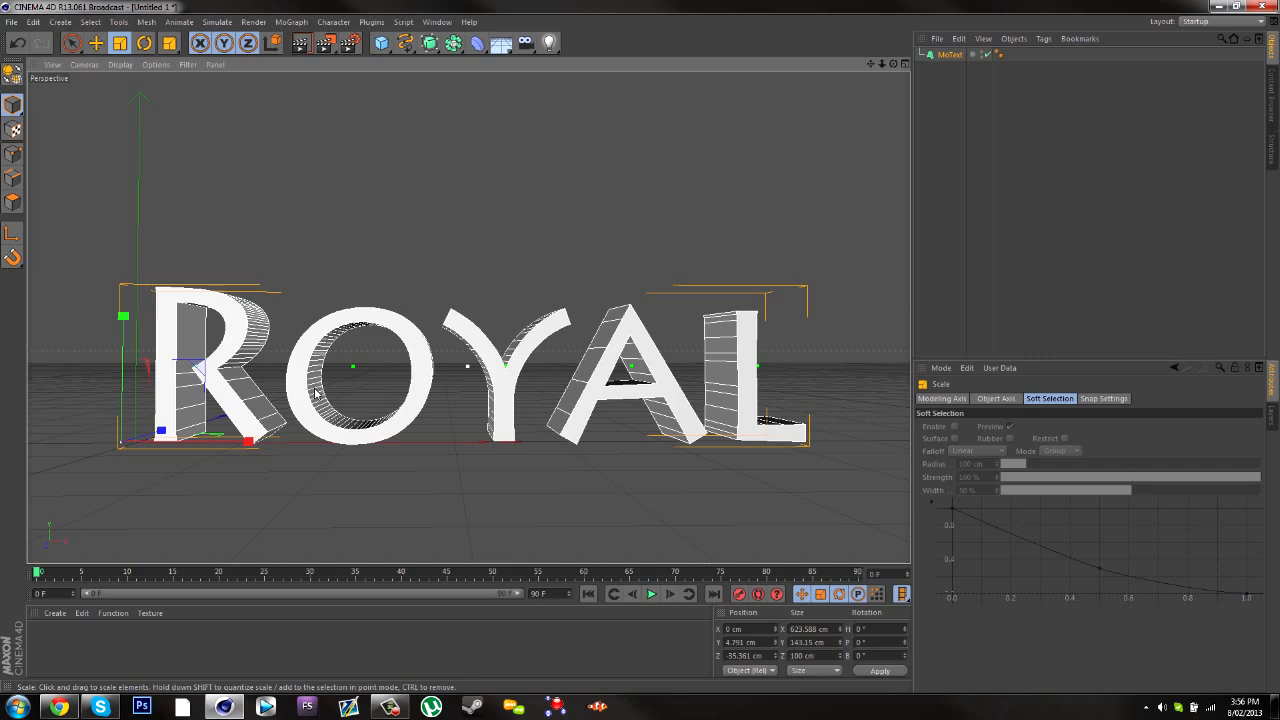
mouse_move(123, 318)
left_mouse_down()
mouse_move(160, 318)
mouse_move(120, 324)
left_mouse_up()
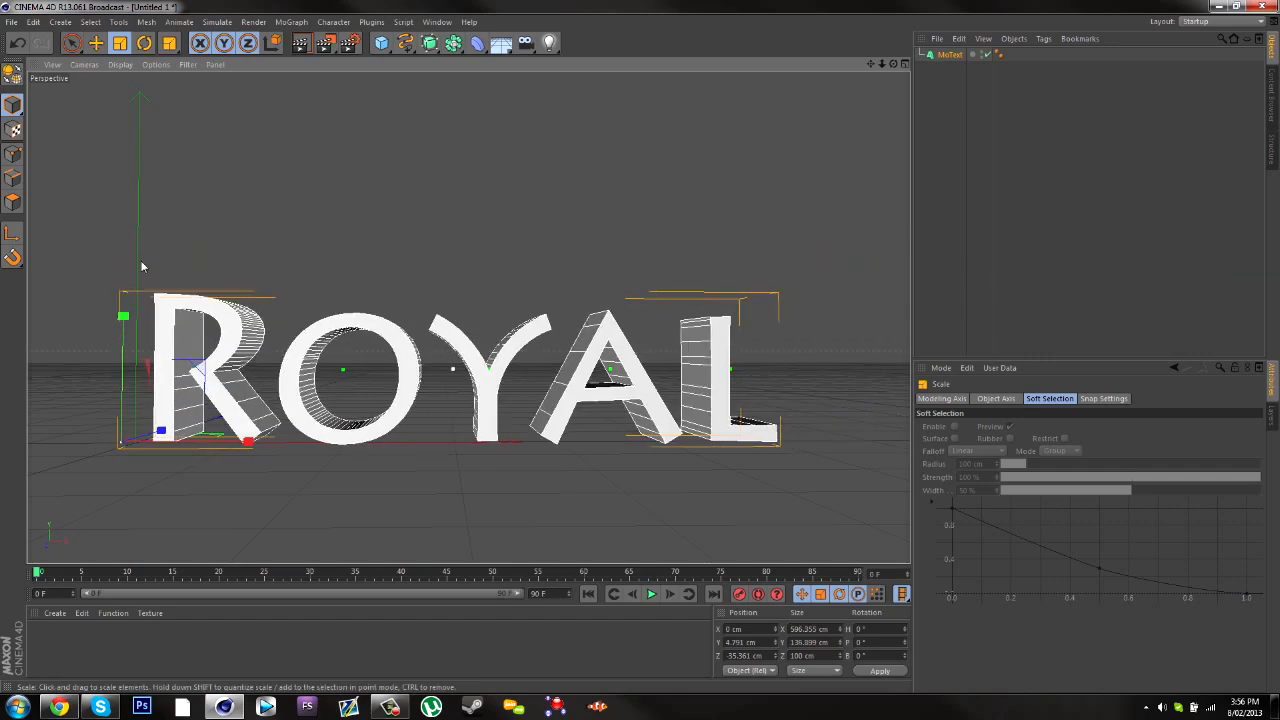
Rotate the Royal text freely around its heading, pitch and banking axes.
left_click(145, 44)
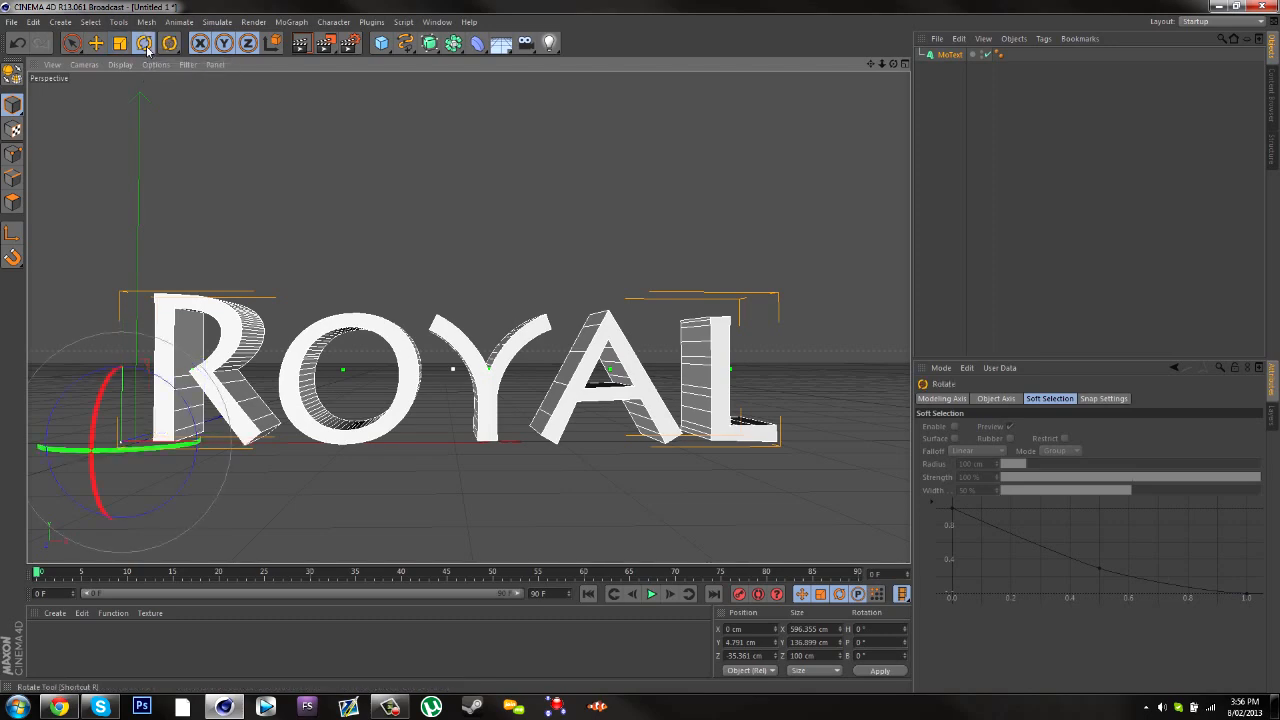
left_click_drag(98, 430, 150, 400)
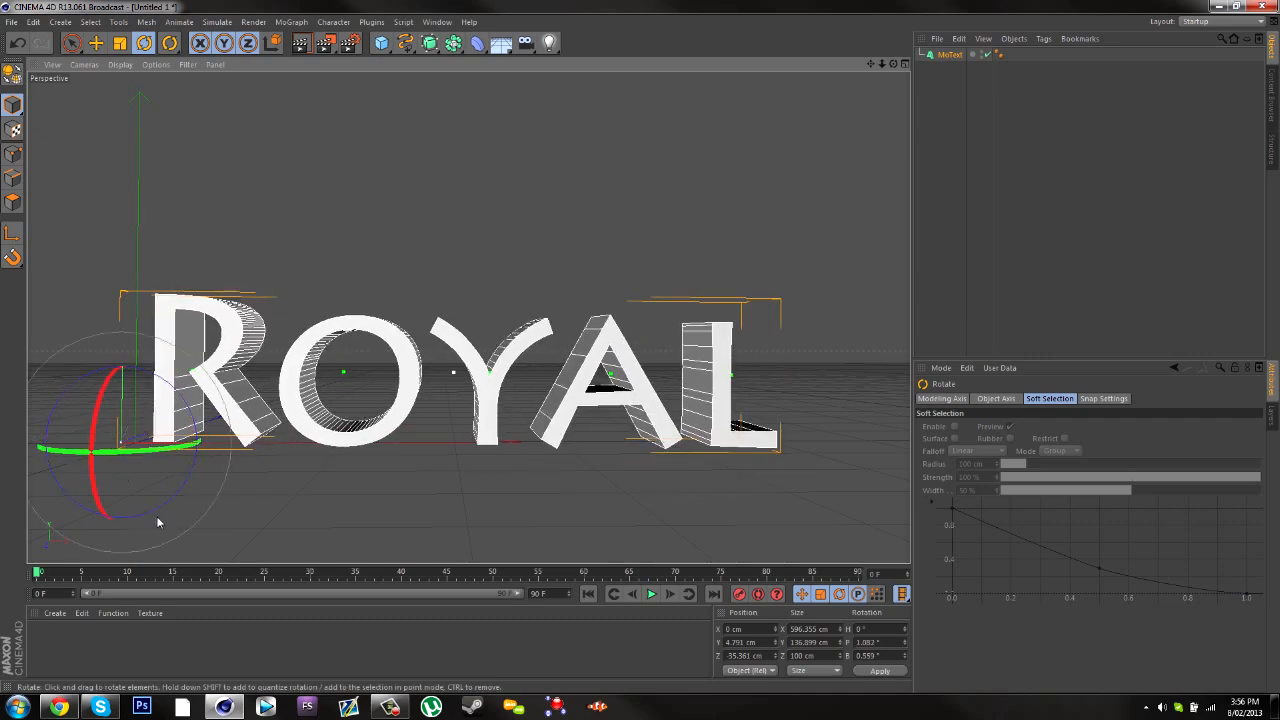
left_click_drag(152, 508, 125, 450)
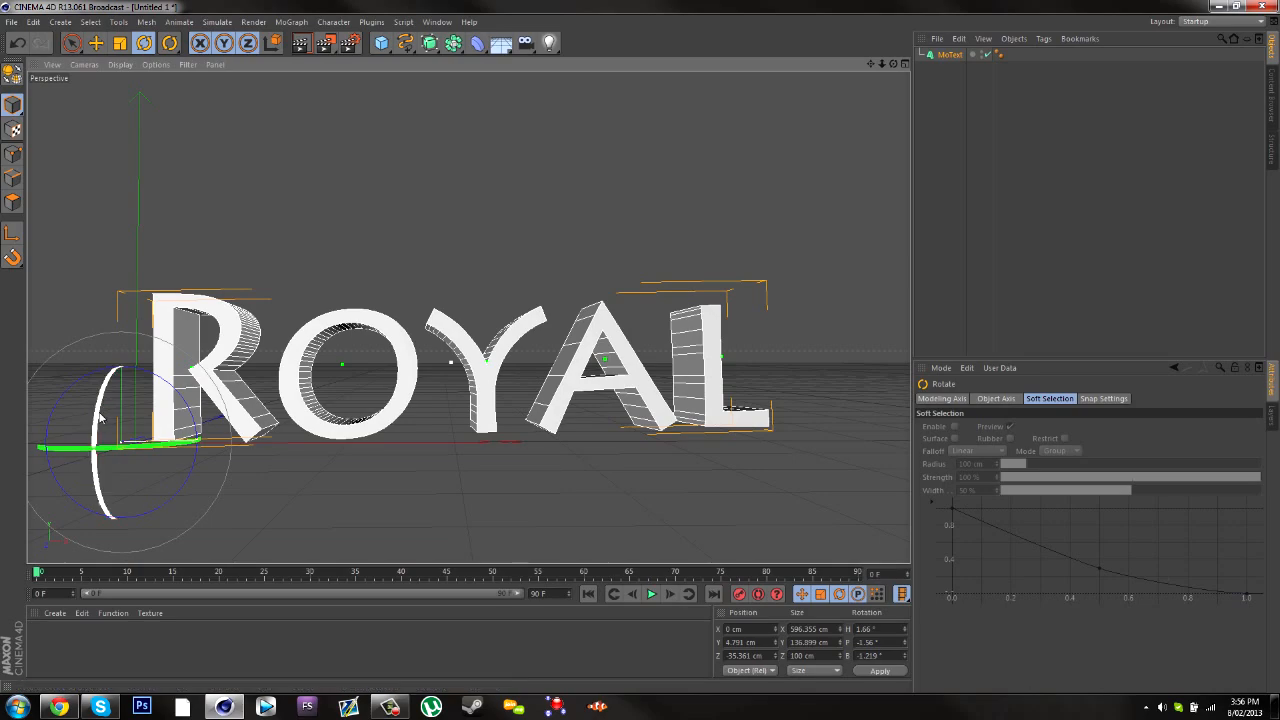
left_click_drag(115, 407, 88, 379)
left_click_drag(137, 449, 97, 456)
key("Delete")
left_click_drag(893, 65, 467, 316)
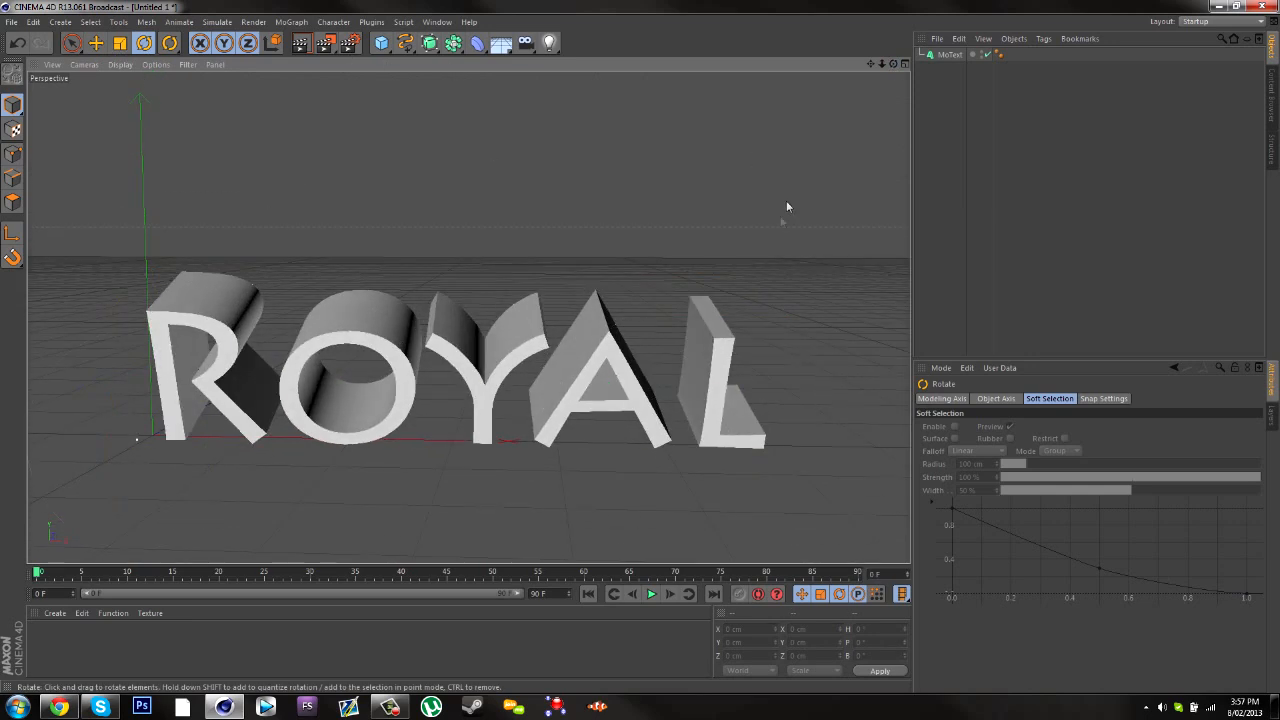
Readjust the Royal text's rotation to about 4° heading, 0.6° pitch and -0.2° banking.
left_click(153, 410)
left_click_drag(117, 418, 113, 395)
left_click_drag(200, 403, 198, 395)
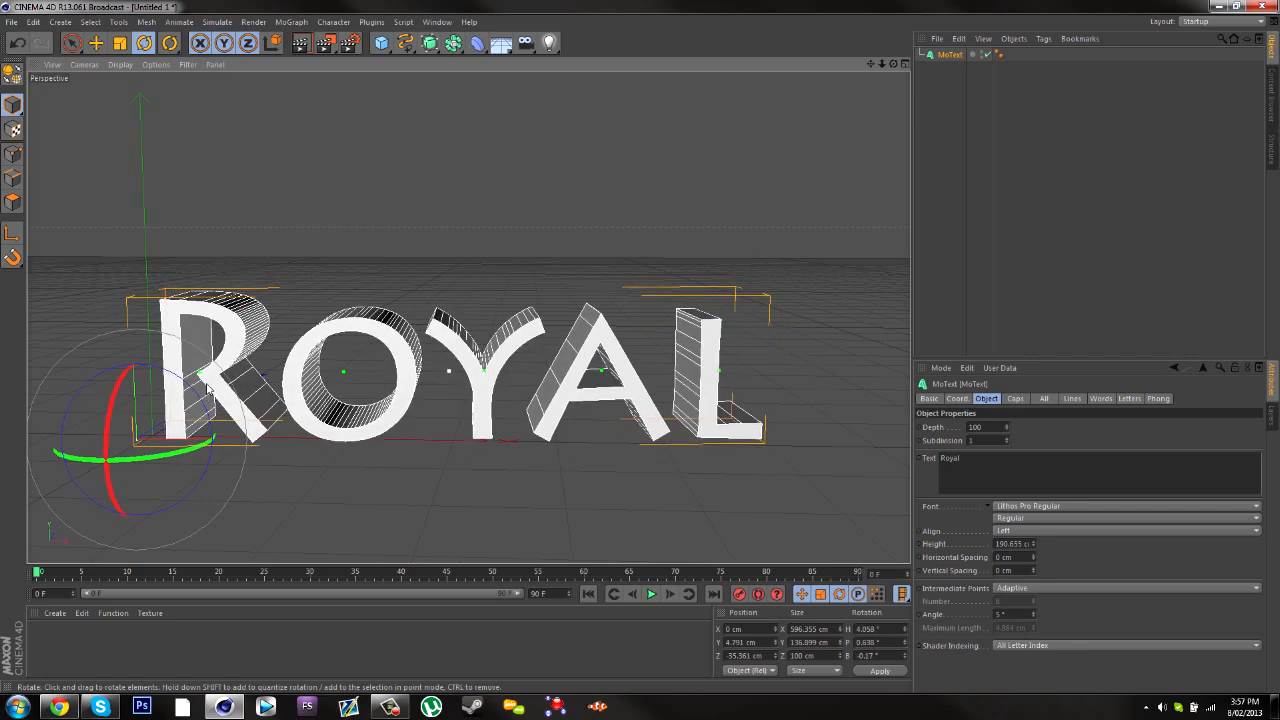
left_click(640, 168)
left_click_drag(894, 66, 936, 14)
scroll(882, 172, "up", 1)
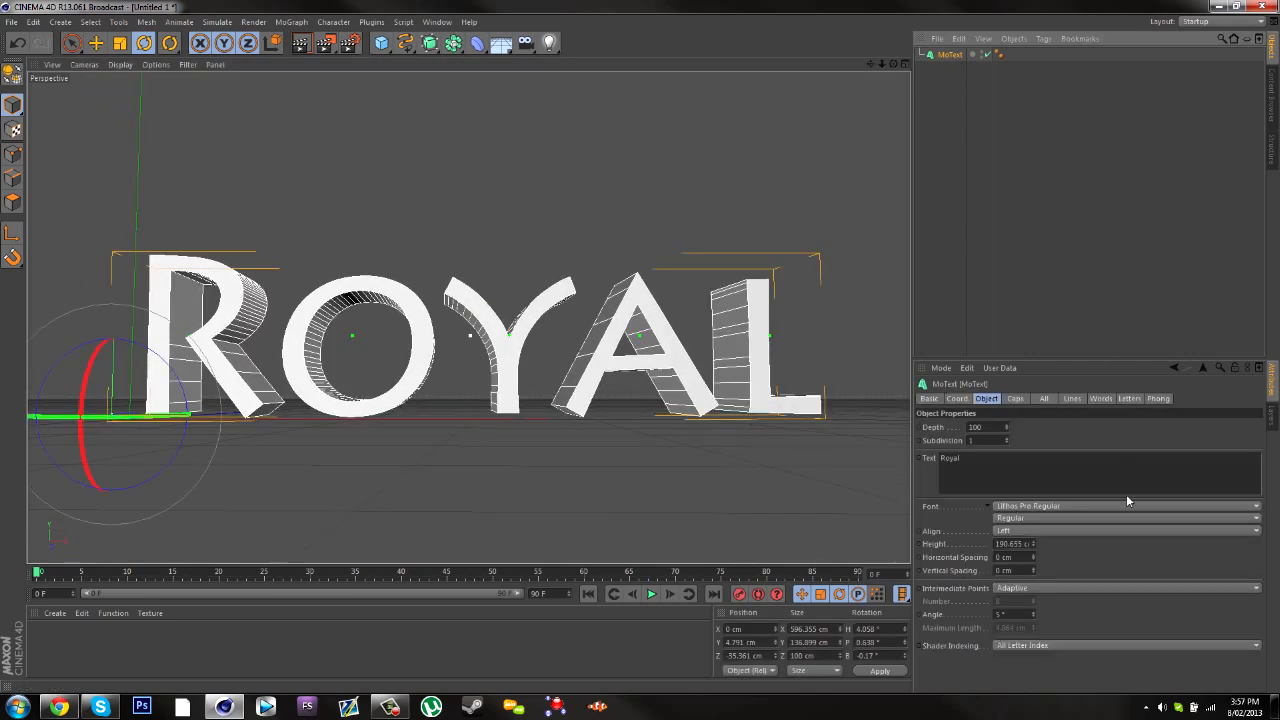
Set both the start and end caps of the Royal text to Fillet Cap.
left_click(1016, 398)
left_click(990, 427)
left_click(983, 453)
left_click(988, 399)
left_click(1014, 399)
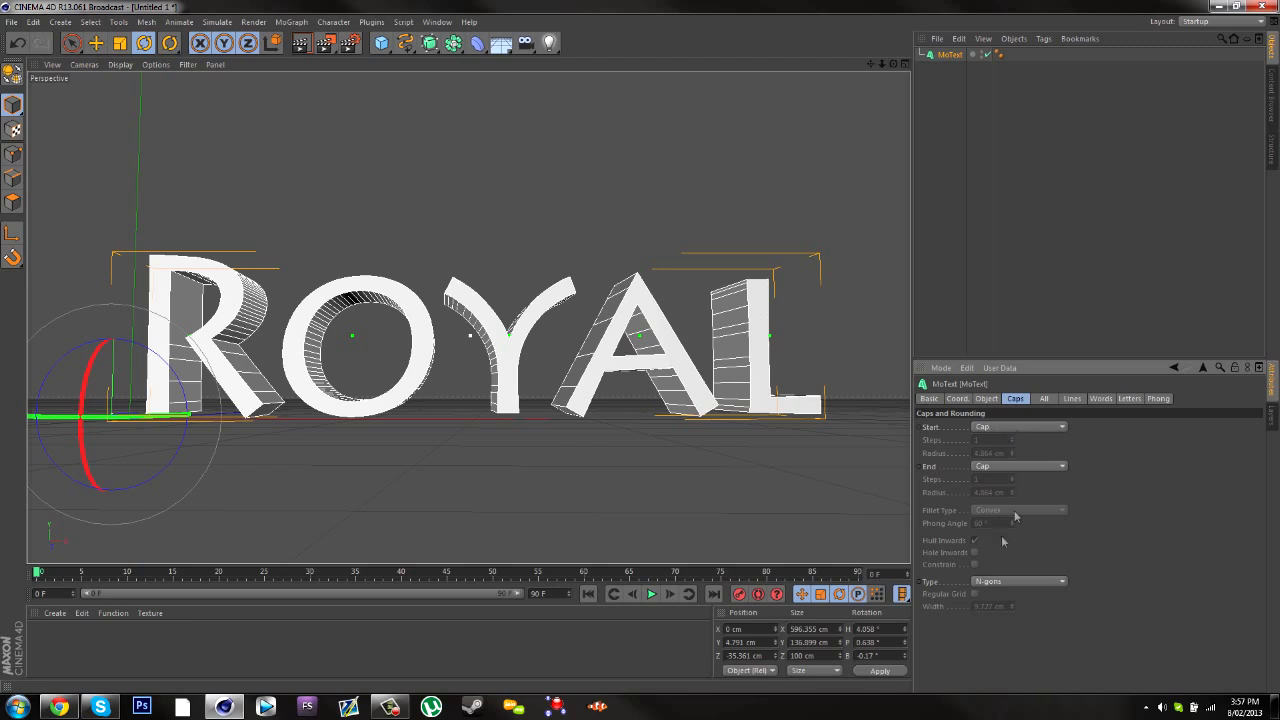
left_click(989, 429)
left_click(992, 481)
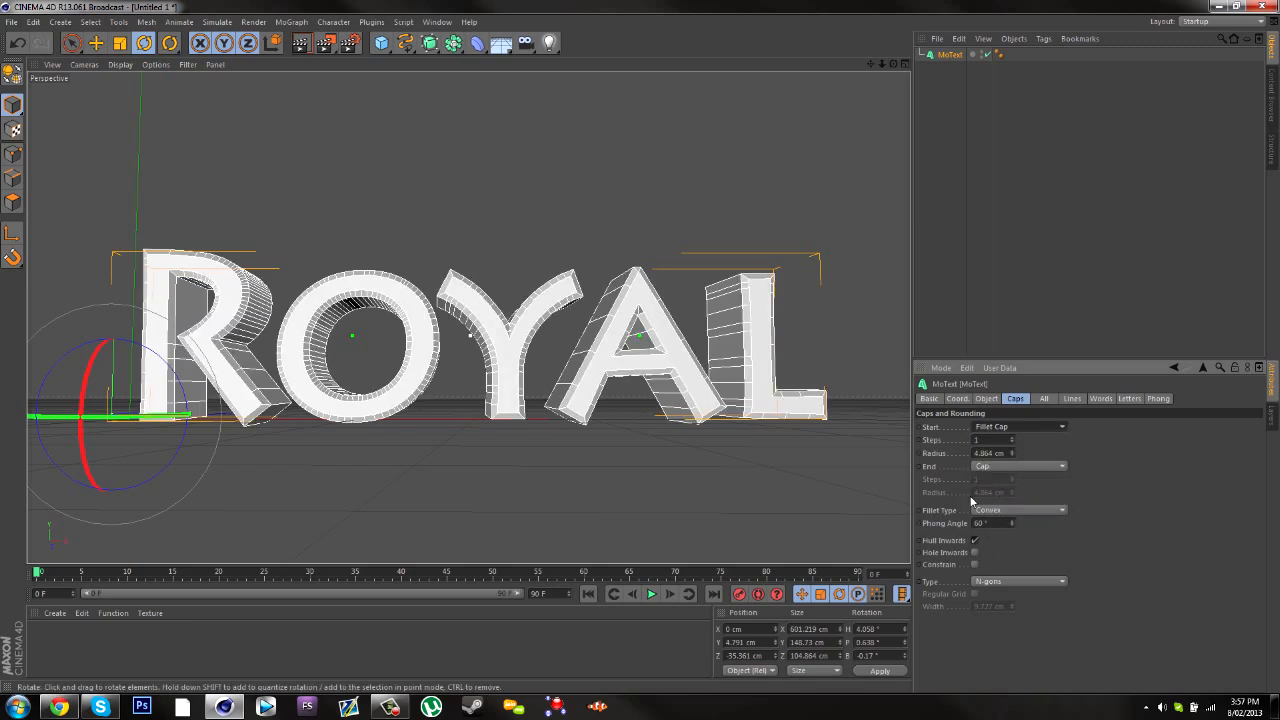
left_click(992, 464)
left_click(989, 521)
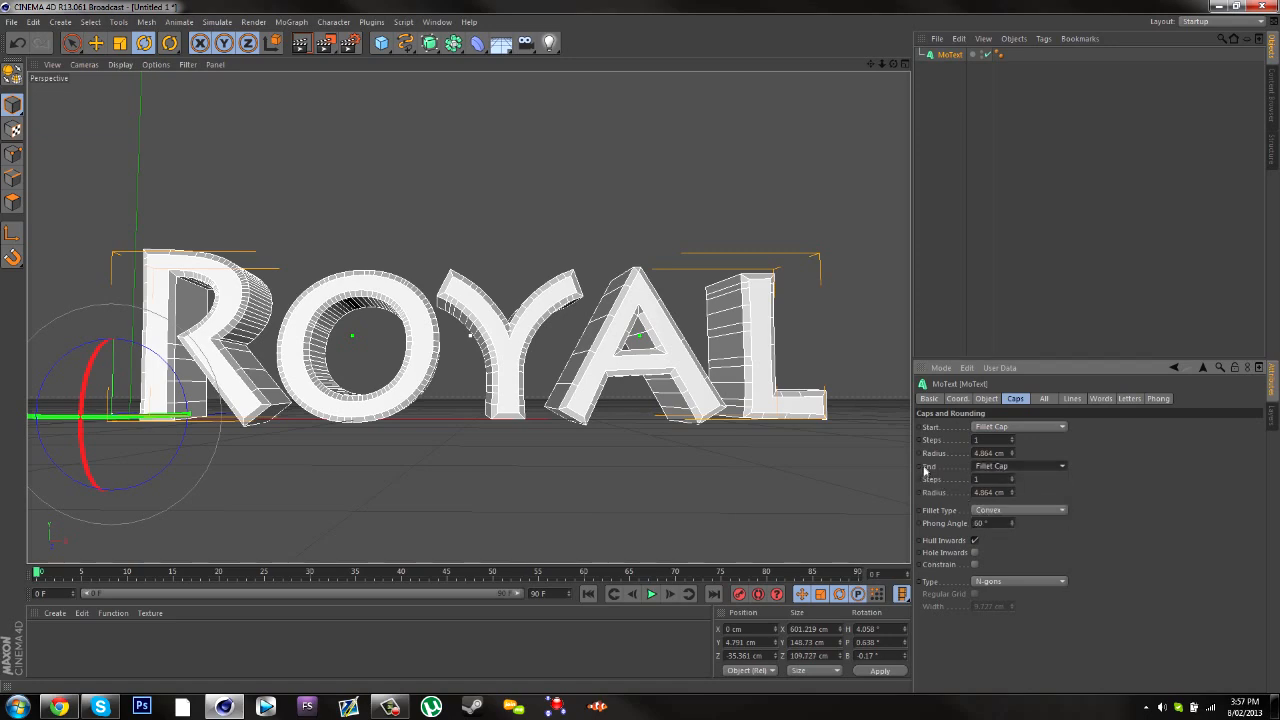
left_click(780, 186)
left_click_drag(893, 63, 120, 412)
Set the start and end fillet radii of the Royal text to 2 cm.
left_click(955, 54)
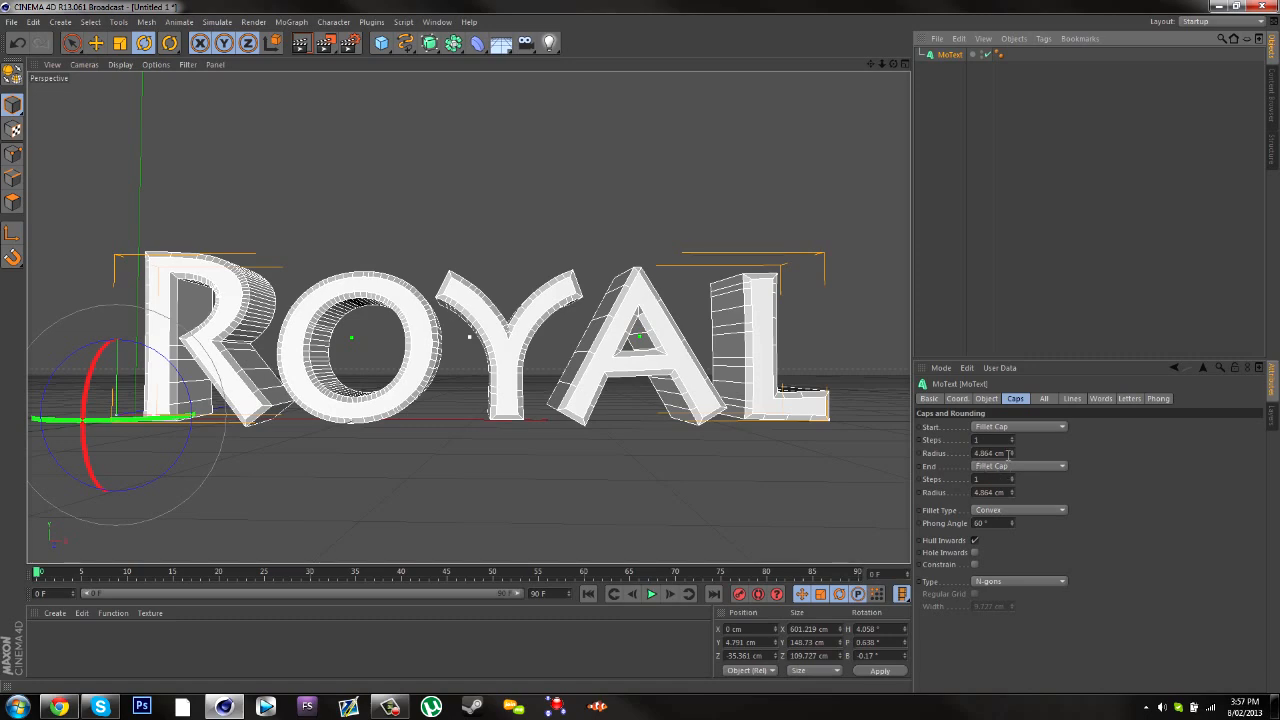
left_click_drag(1000, 453, 905, 455)
type("1")
left_click_drag(1013, 457, 964, 495)
type("1")
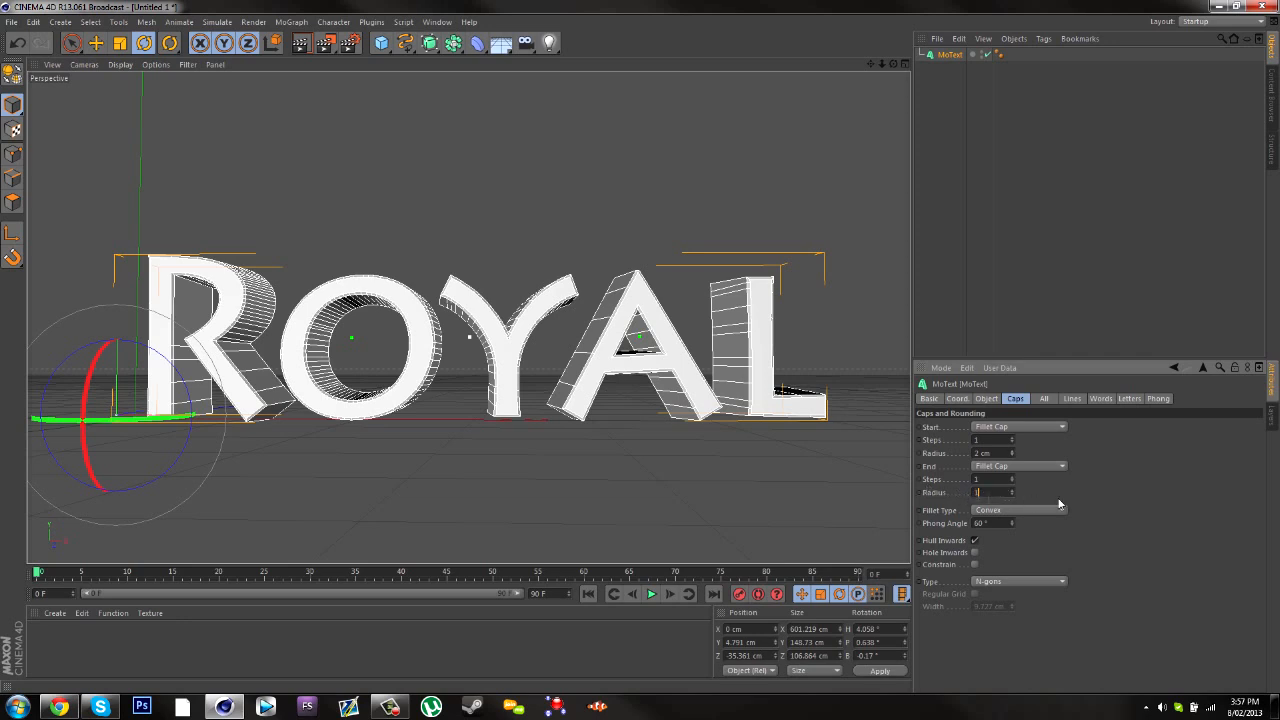
key("Return")
left_click(745, 155)
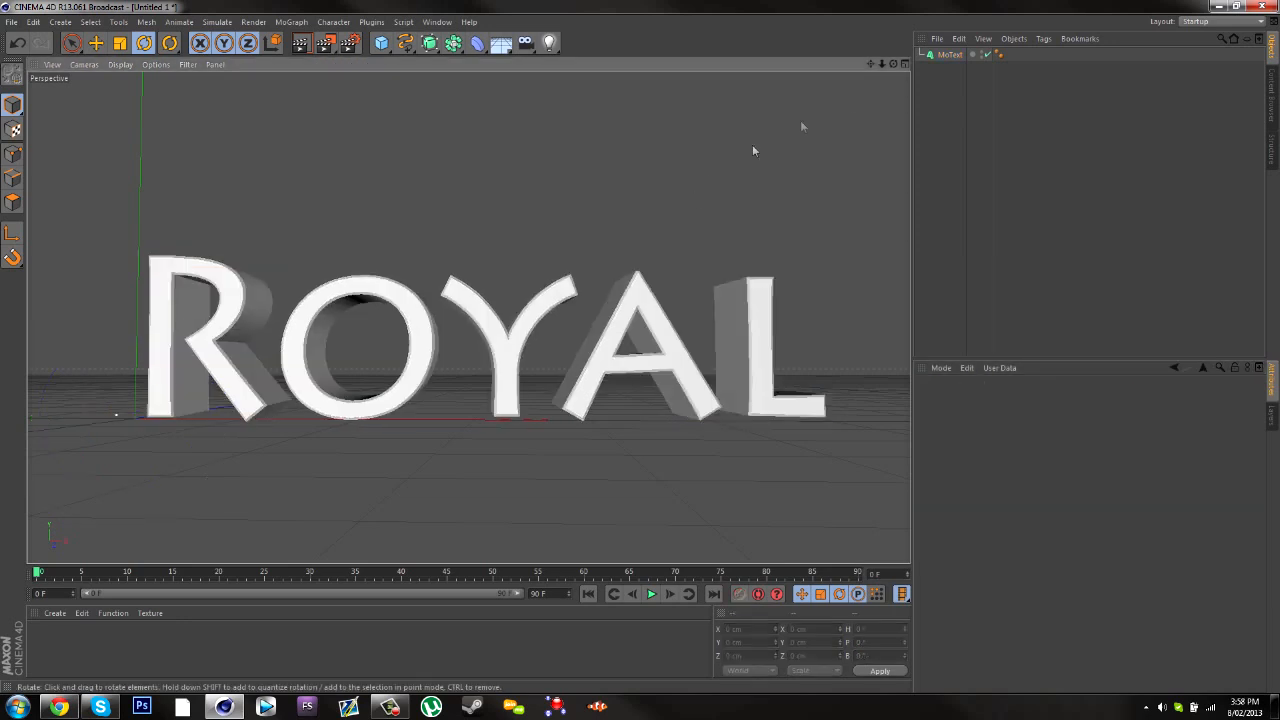
mouse_move(893, 64)
left_mouse_down()
mouse_move(800, 115)
mouse_move(895, 65)
left_mouse_up()
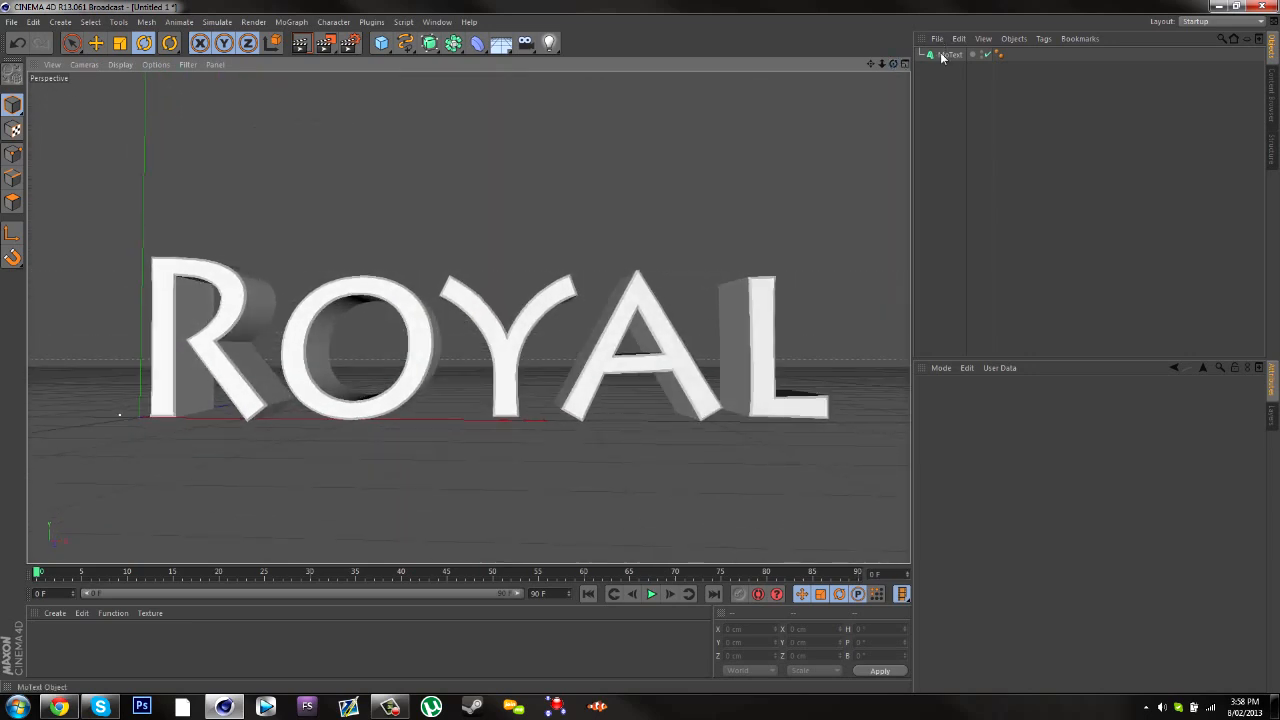
Clear the MoText selection and create a new material.
left_click(941, 55)
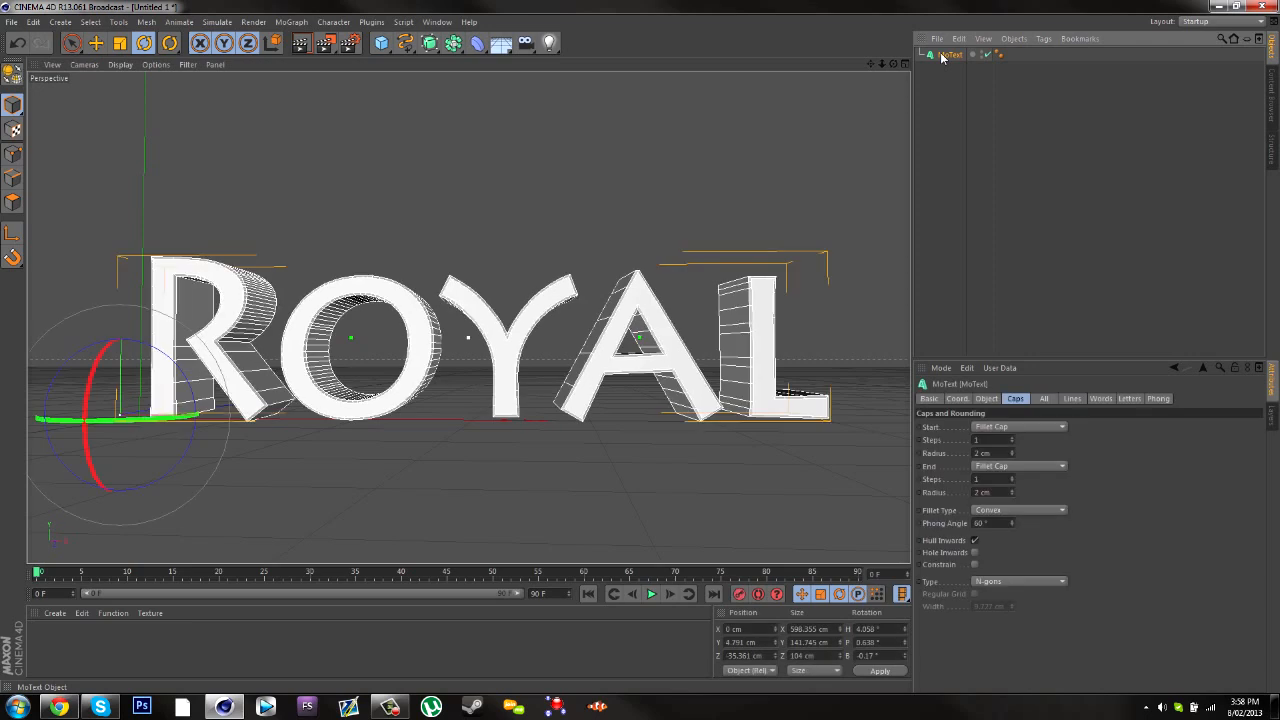
left_click(1080, 302)
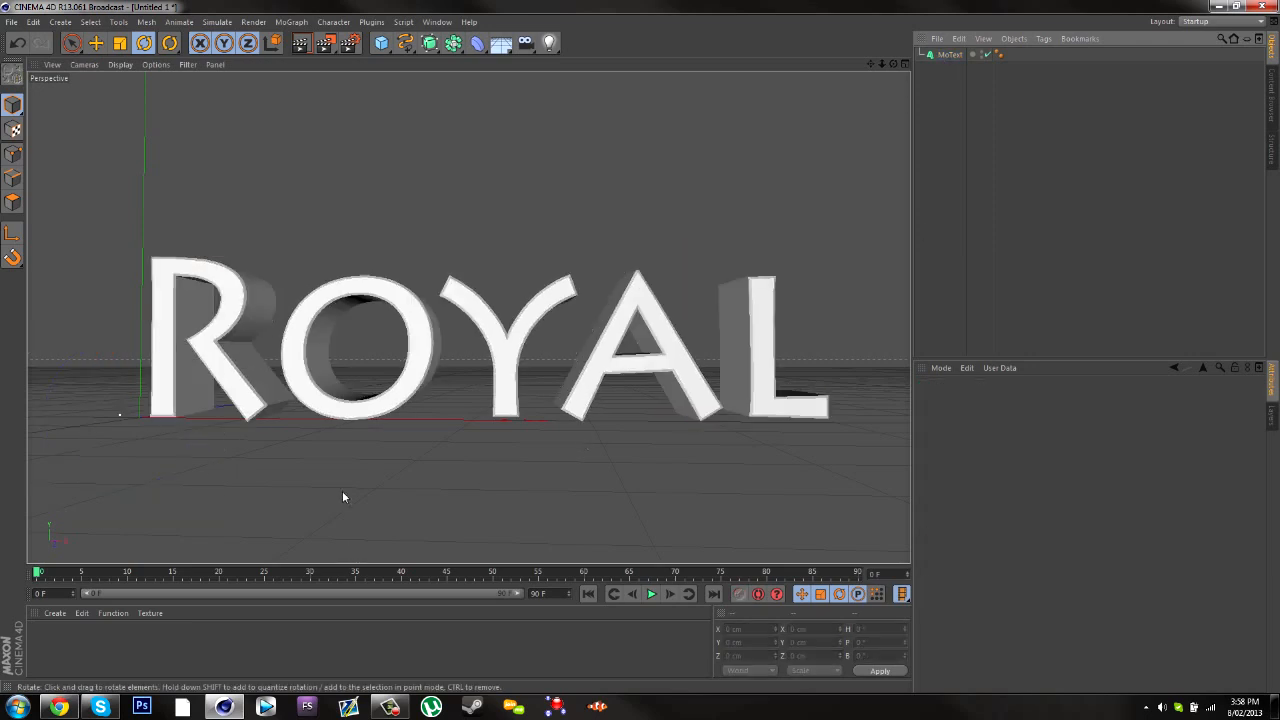
left_click(53, 614)
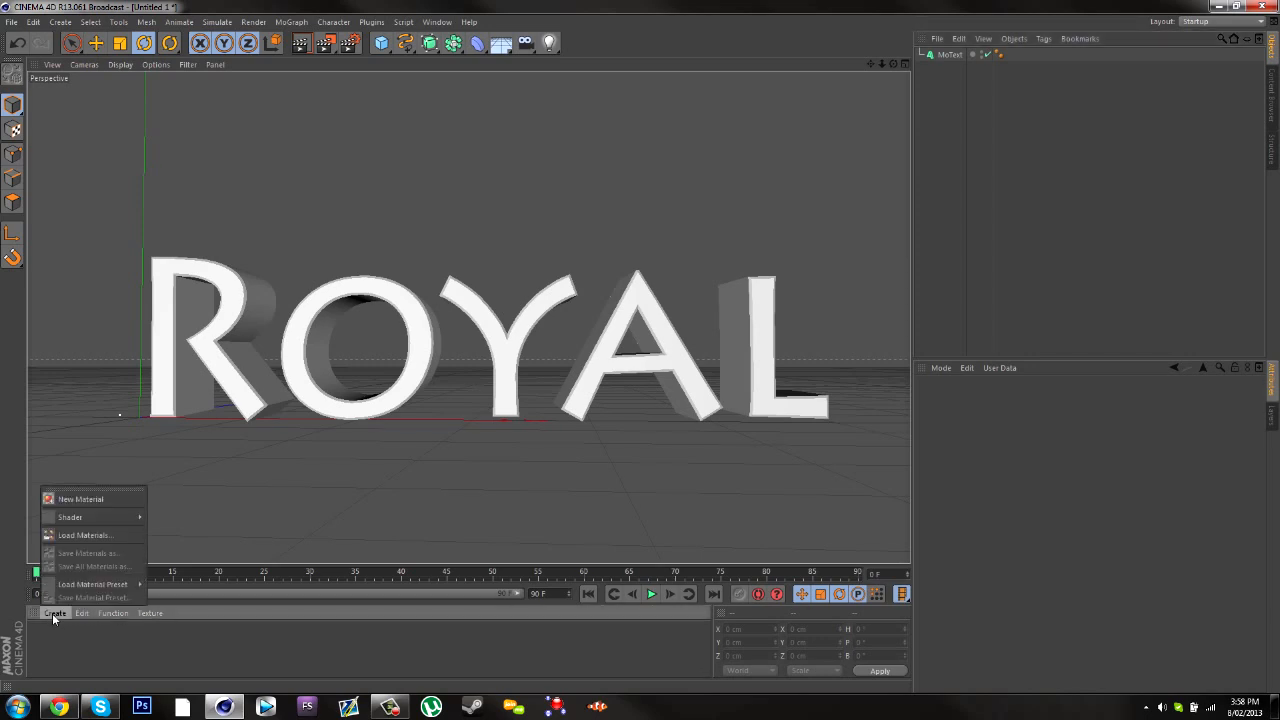
left_click(74, 499)
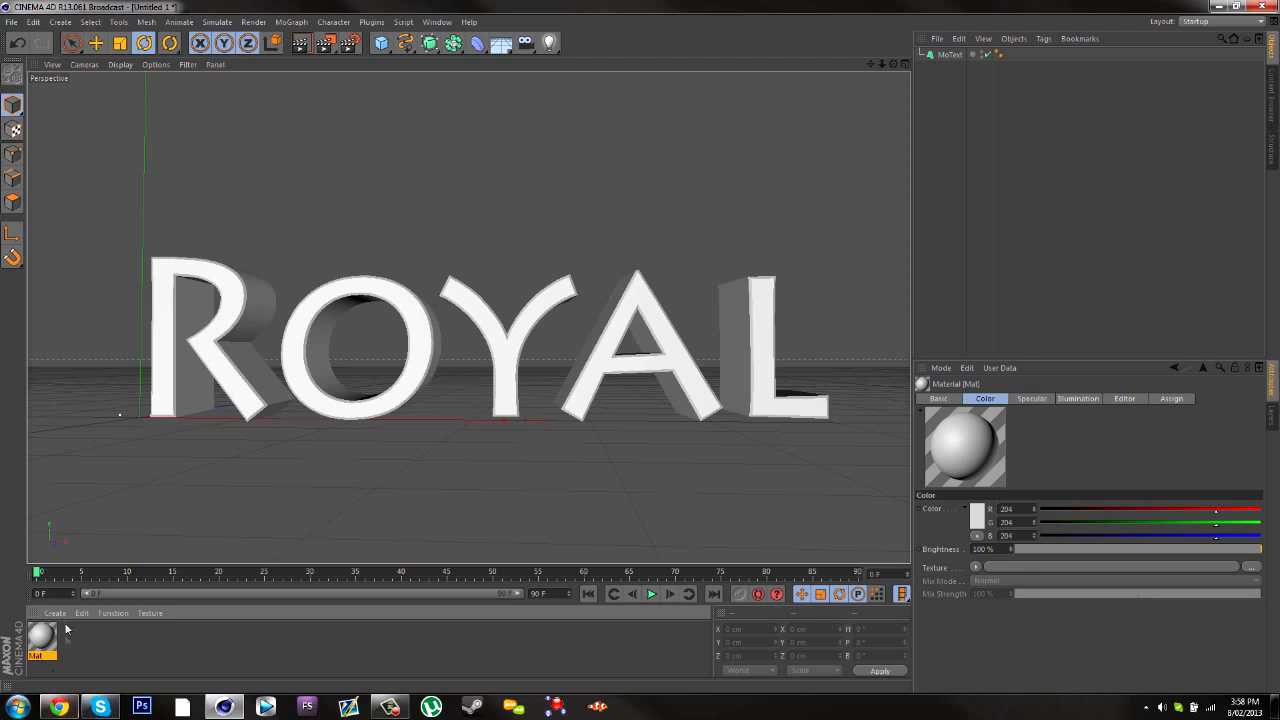
Rename the new material as Materical.
double_click(46, 655)
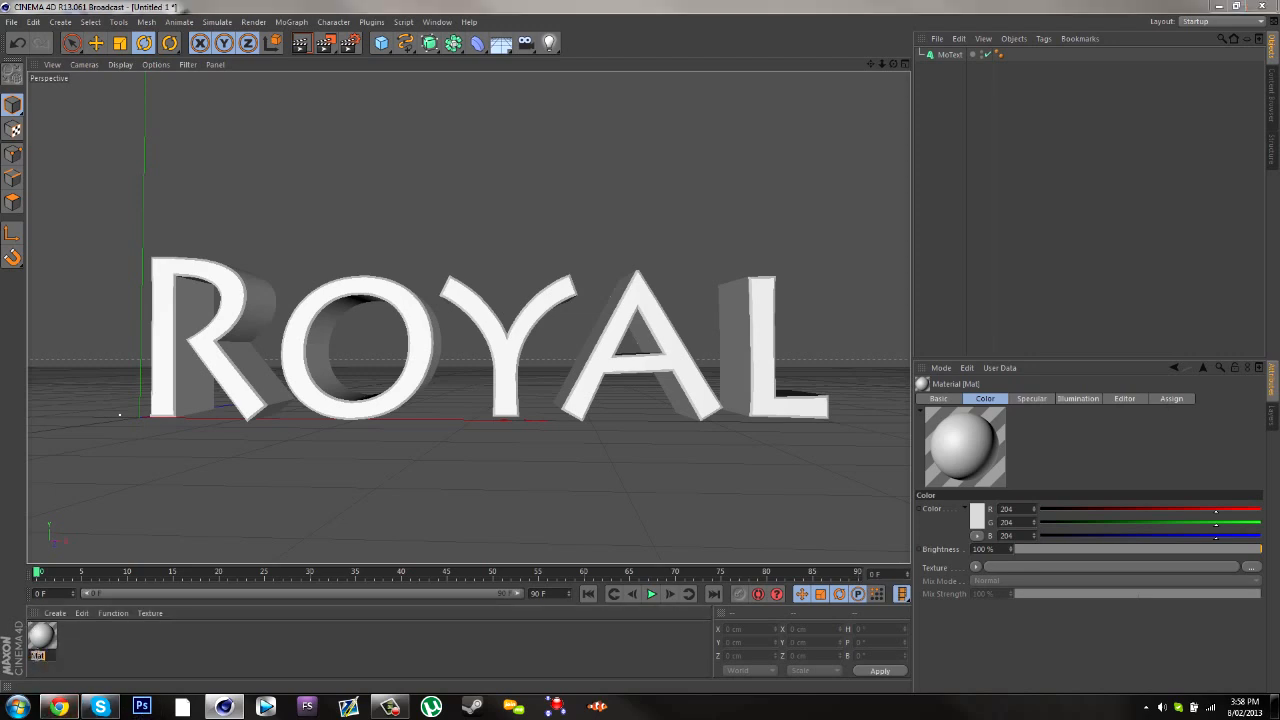
type("M")
key("Return")
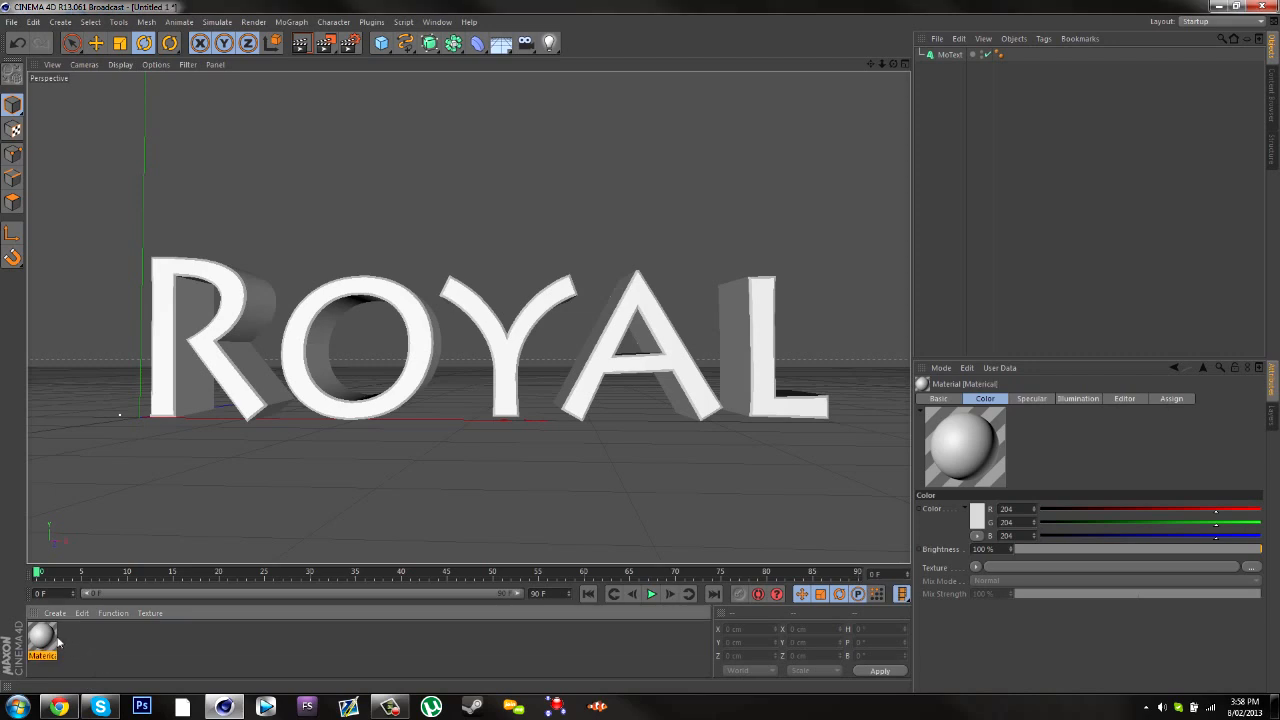
Open the Materical material for editing and disable its Specular channel.
double_click(43, 633)
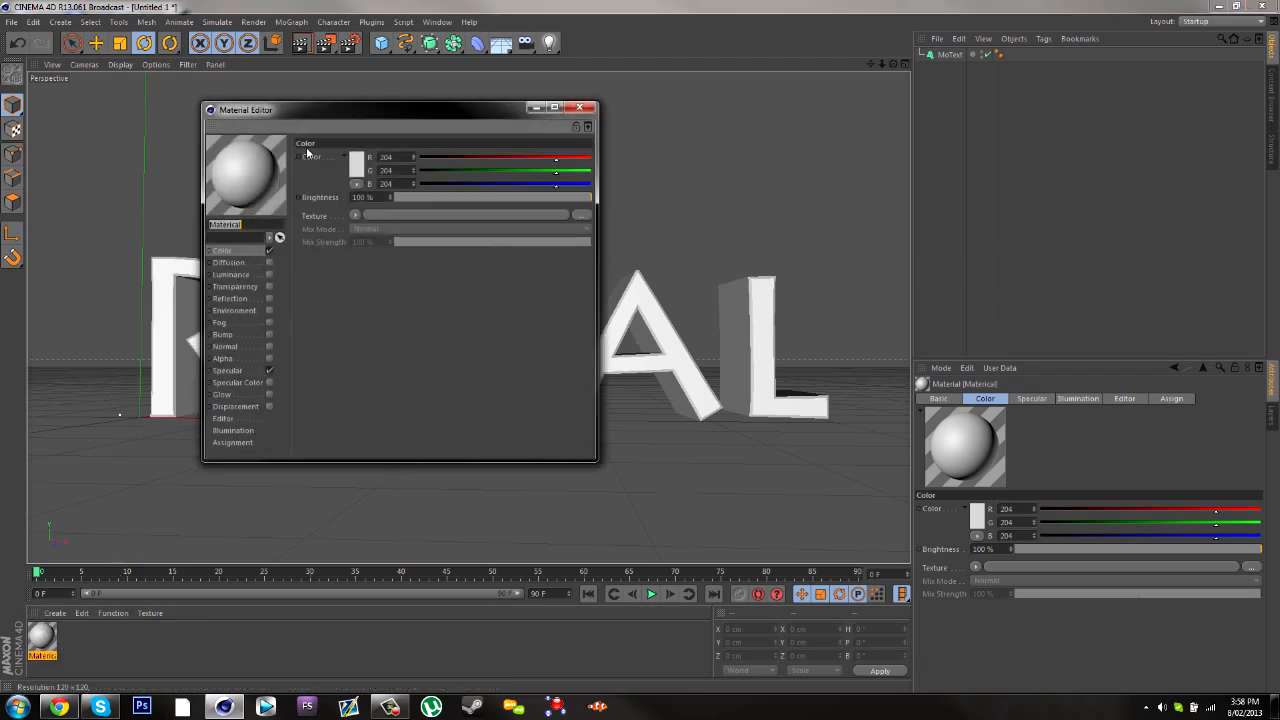
left_click_drag(331, 117, 445, 164)
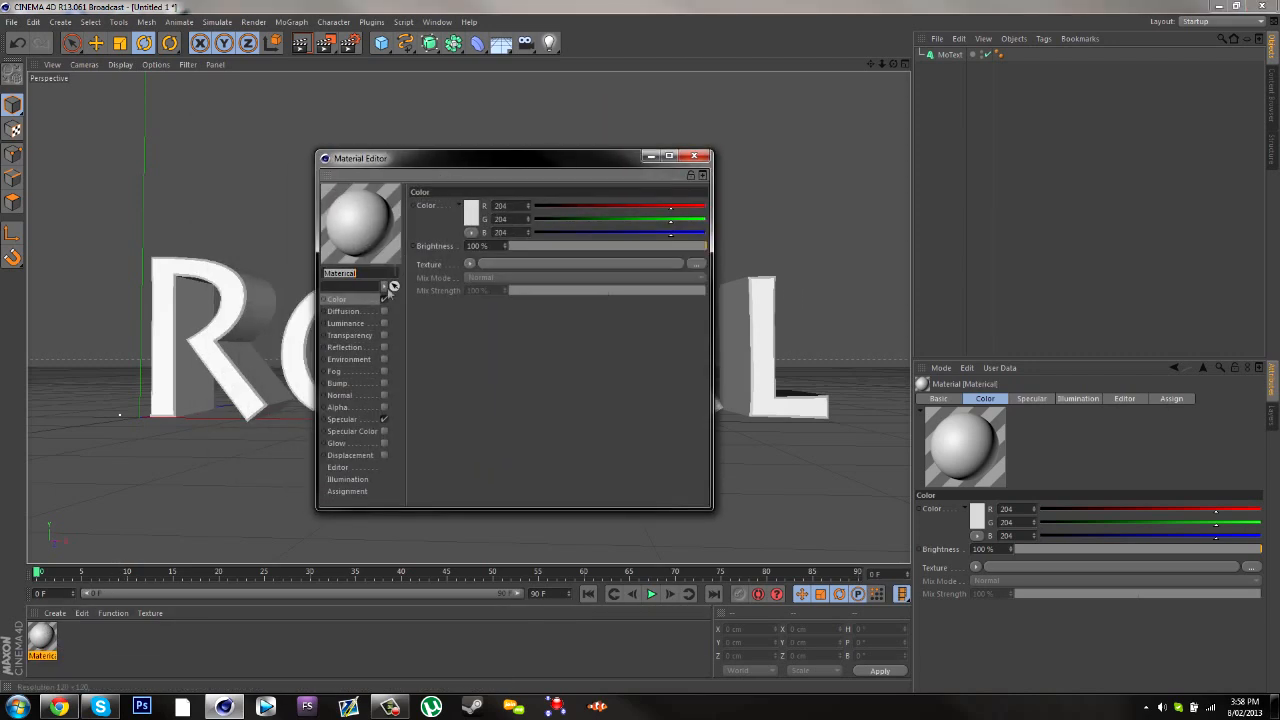
left_click(384, 419)
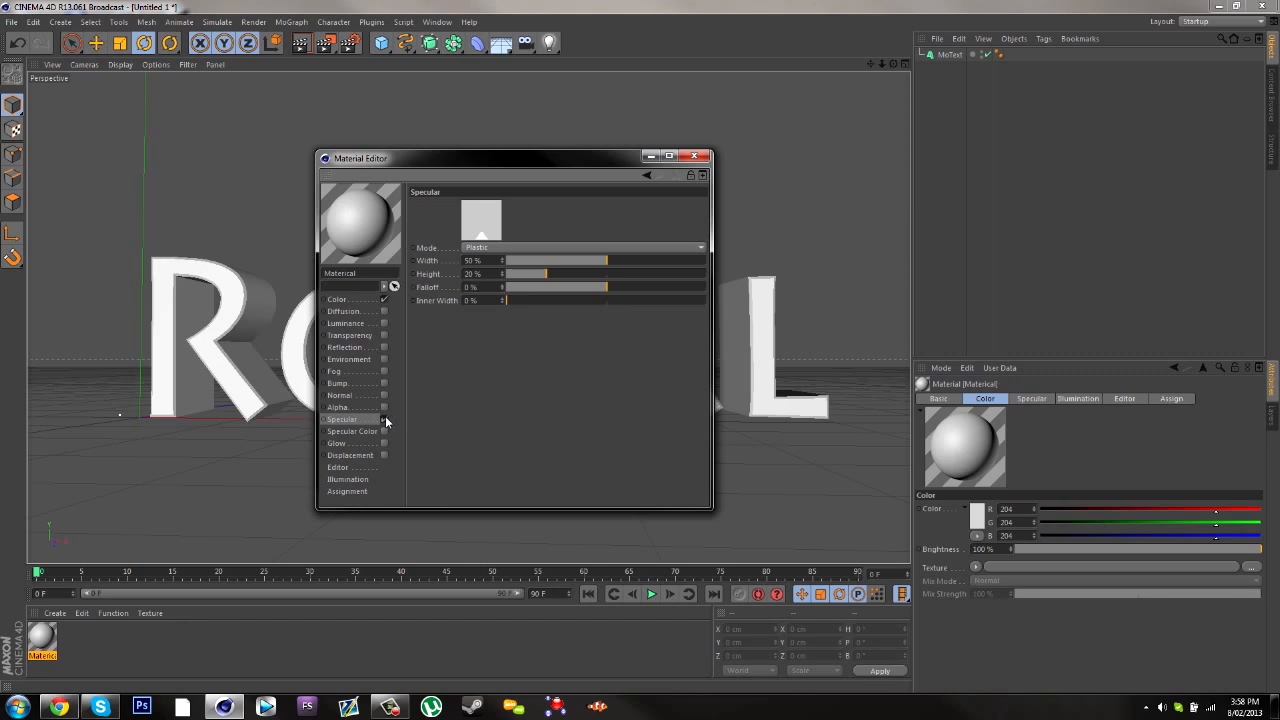
Set the material's color to a blue of R 18, G 159, B 202.
left_click(360, 299)
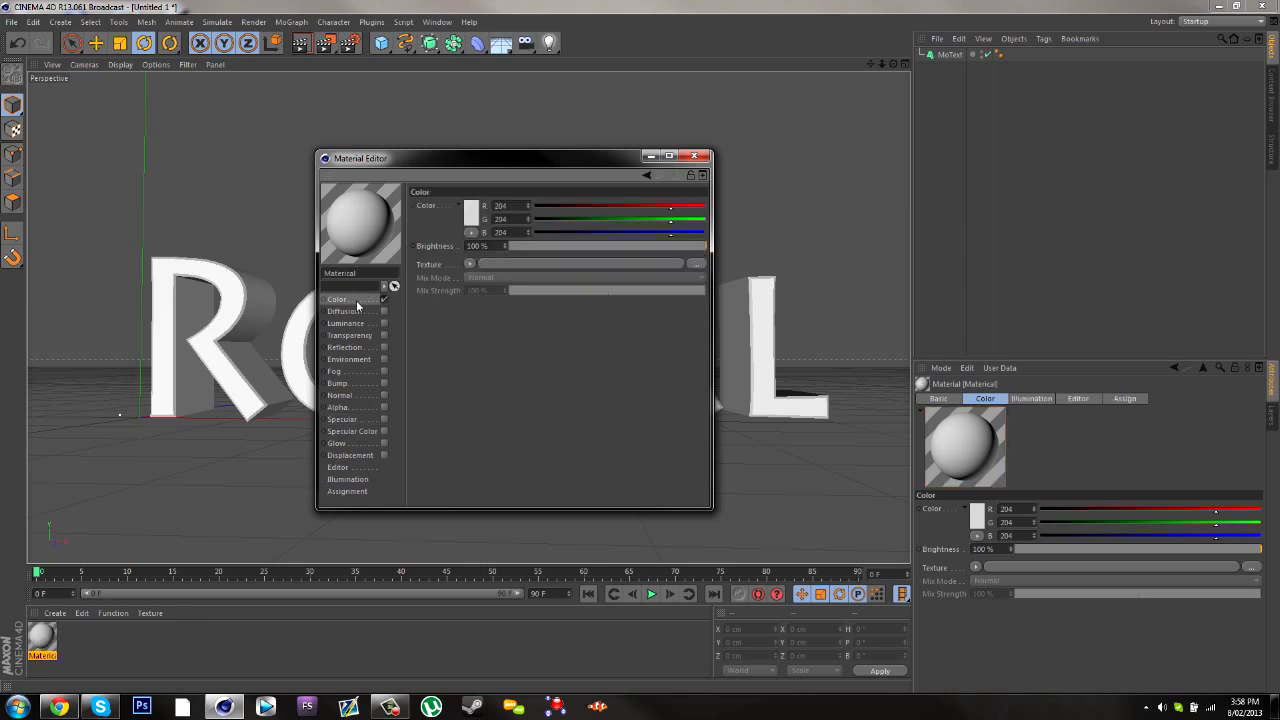
left_click(475, 215)
left_click_drag(452, 219, 480, 204)
left_click(454, 190)
left_click_drag(493, 158, 503, 158)
left_click(463, 190)
left_click(471, 186)
left_click(445, 272)
Enable the Reflection channel of the blue material.
left_click_drag(423, 163, 624, 189)
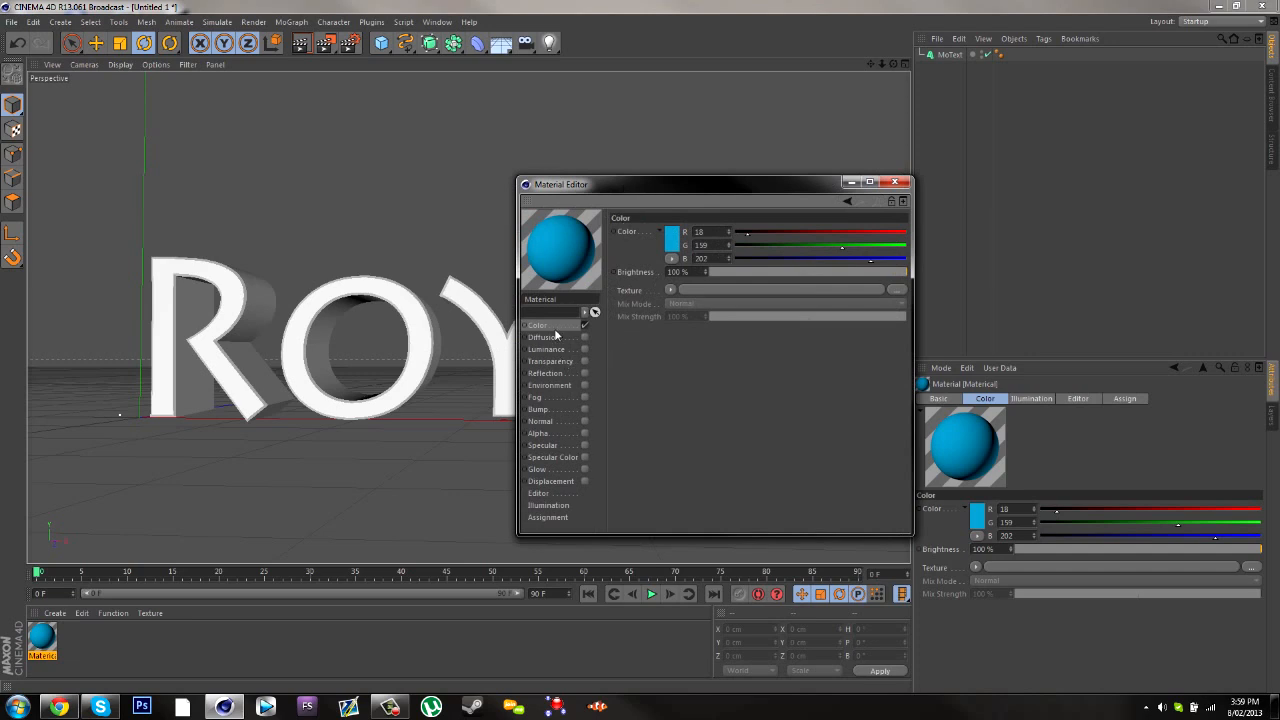
left_click(546, 481)
left_click(545, 457)
left_click(550, 375)
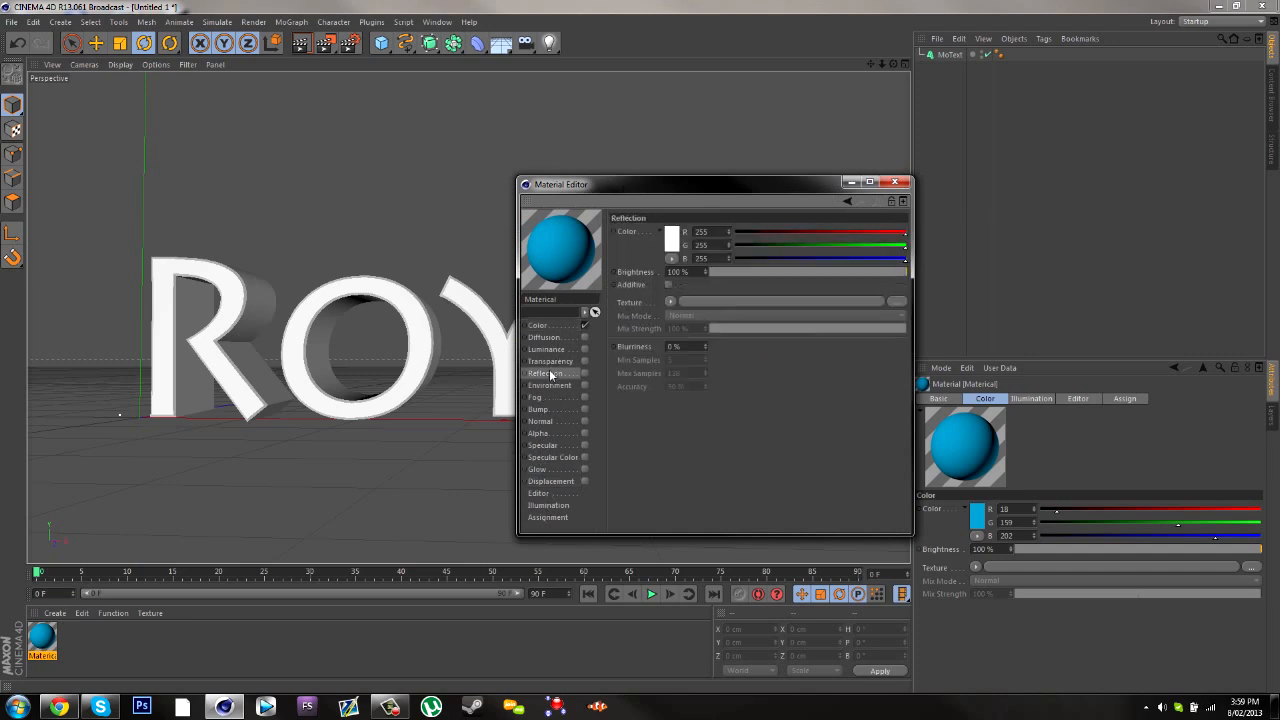
left_click(585, 374)
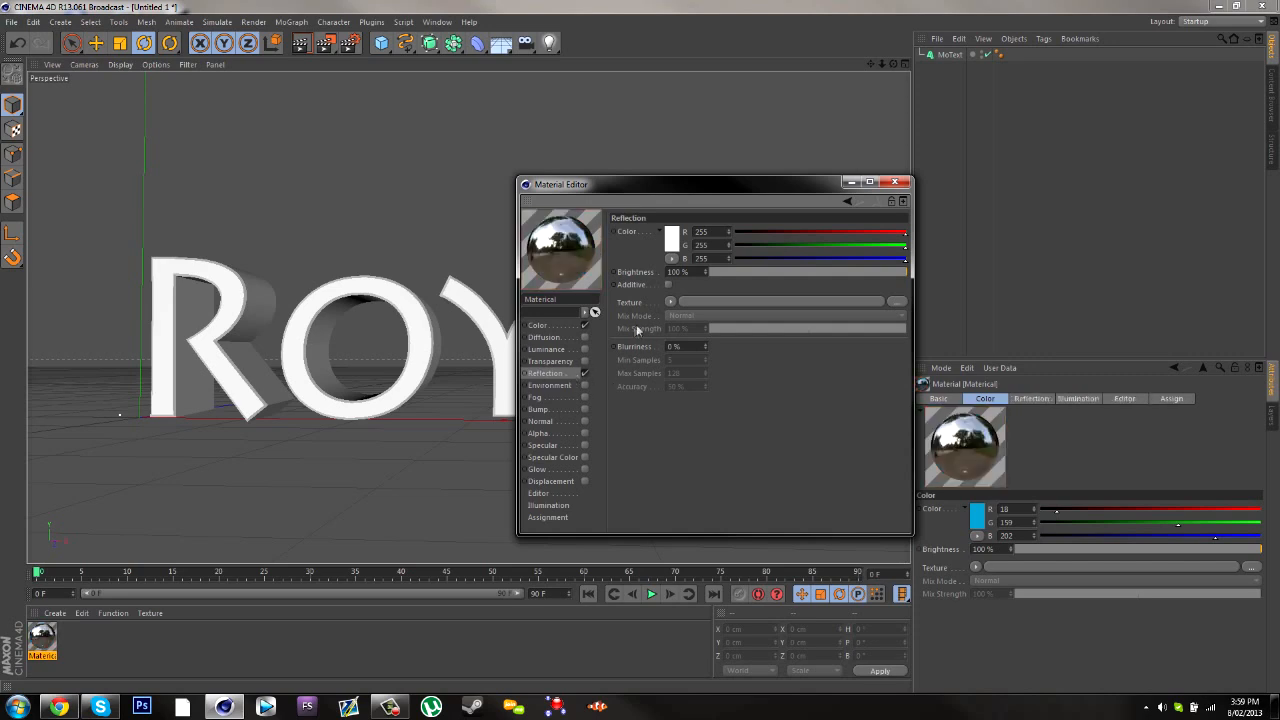
Try a reflection brightness of 11 % on the material, and return it to 100 %.
left_click_drag(674, 180, 630, 176)
left_click_drag(715, 268, 687, 267)
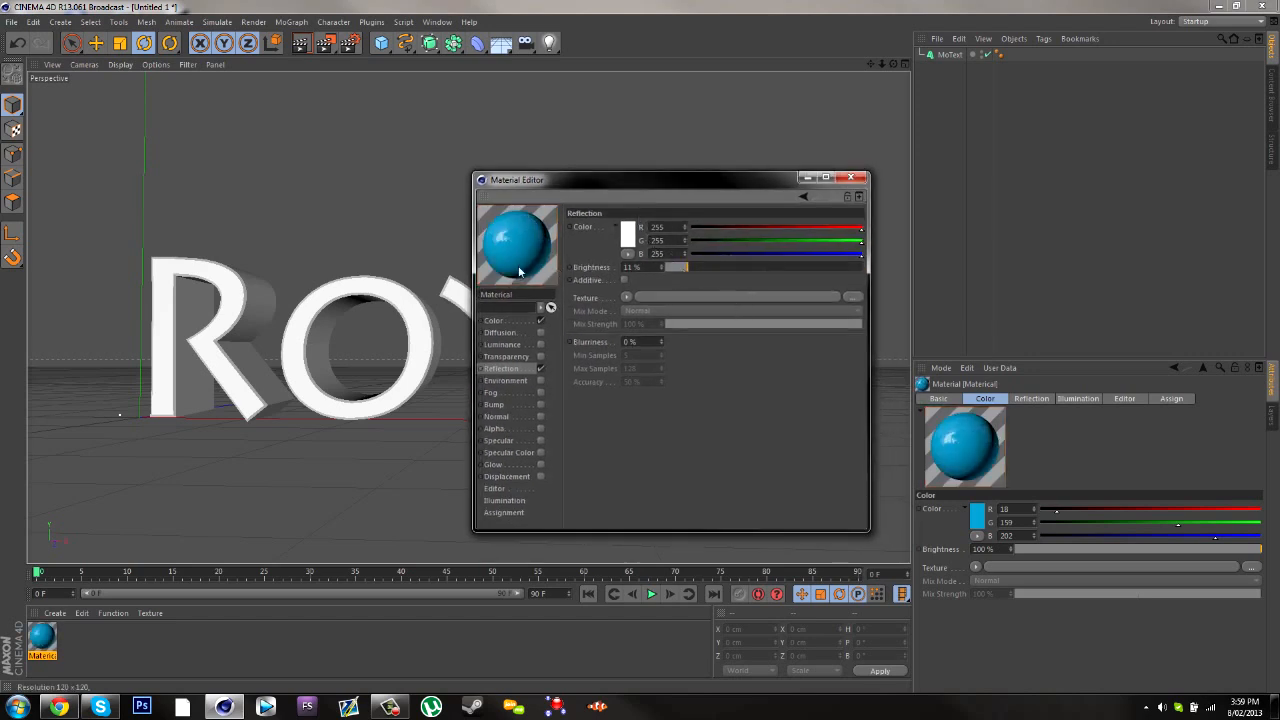
left_click_drag(715, 268, 862, 266)
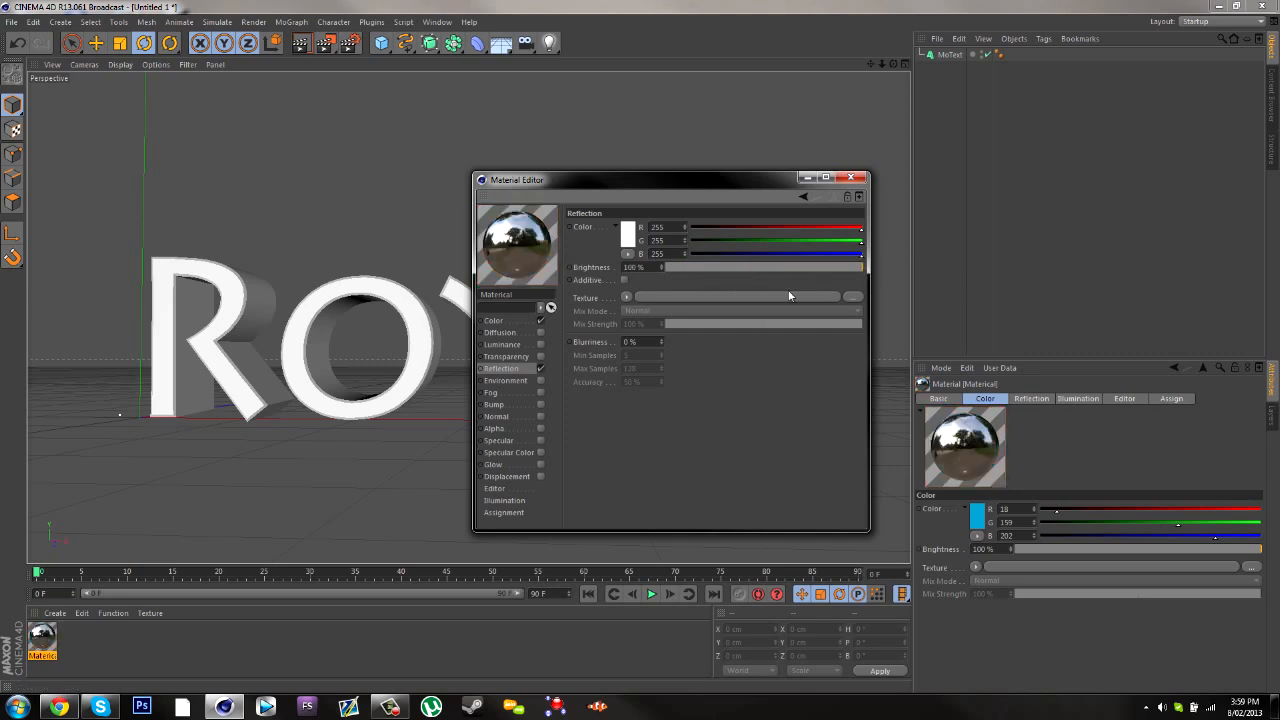
Add a Fresnel texture to the material's reflection and close the material editor.
left_click(628, 298)
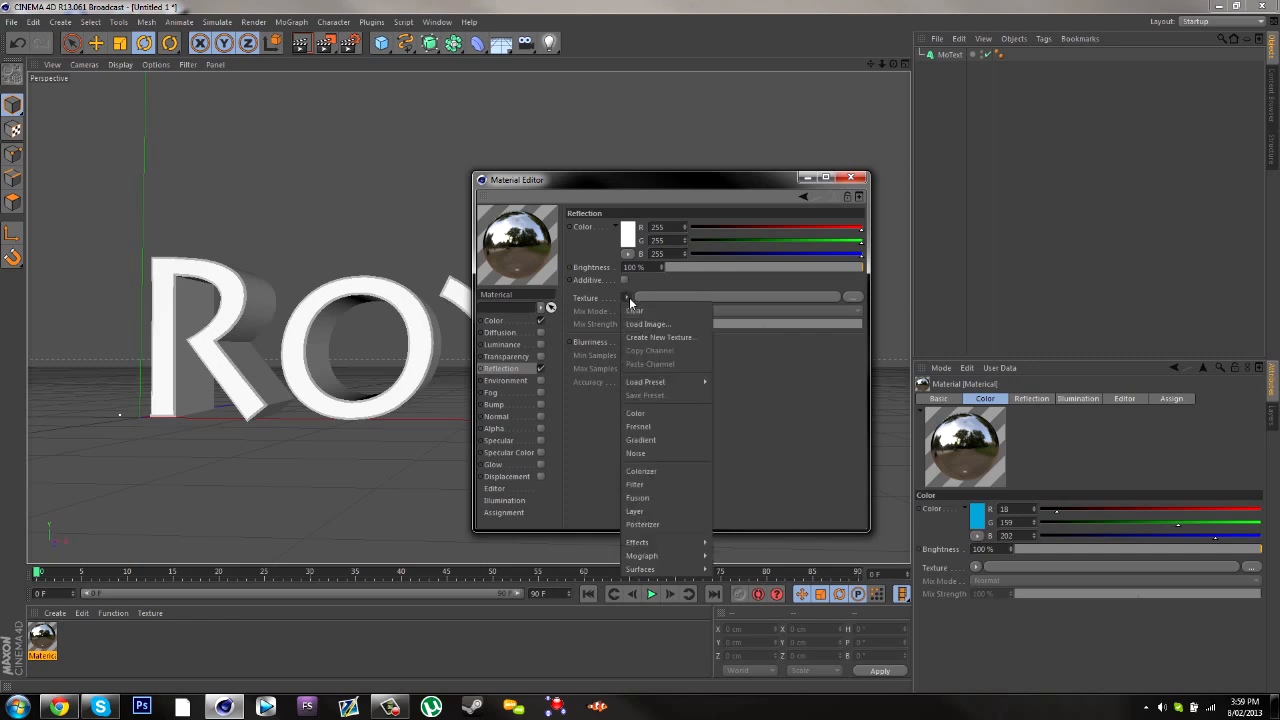
left_click(630, 428)
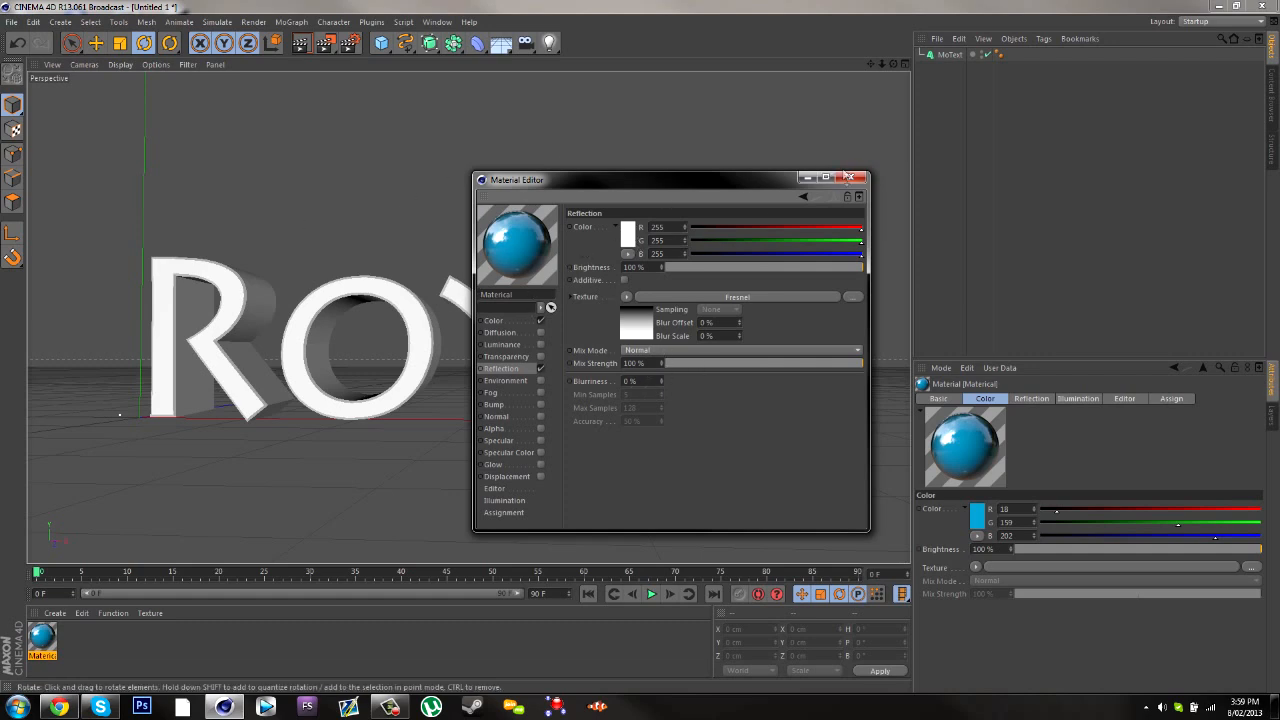
left_click(850, 178)
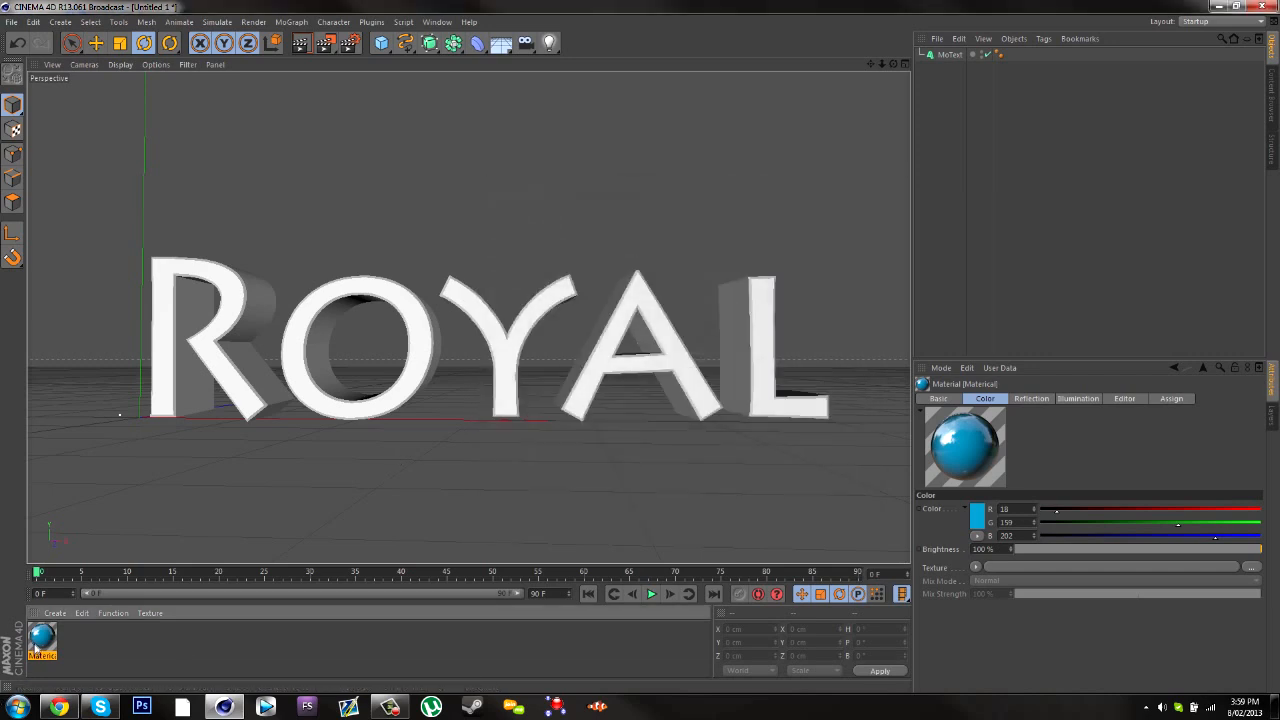
Apply the blue reflective material to the MoText object and clear the selection.
left_click(88, 667)
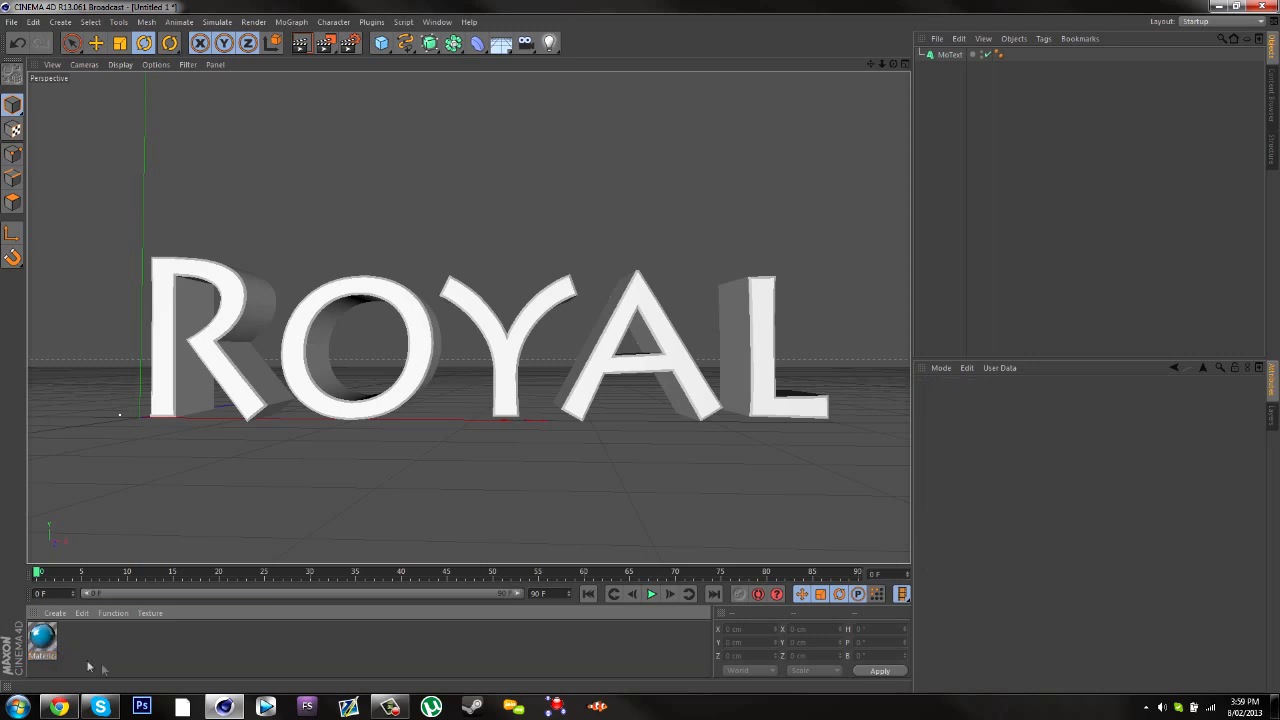
left_click_drag(44, 634, 958, 60)
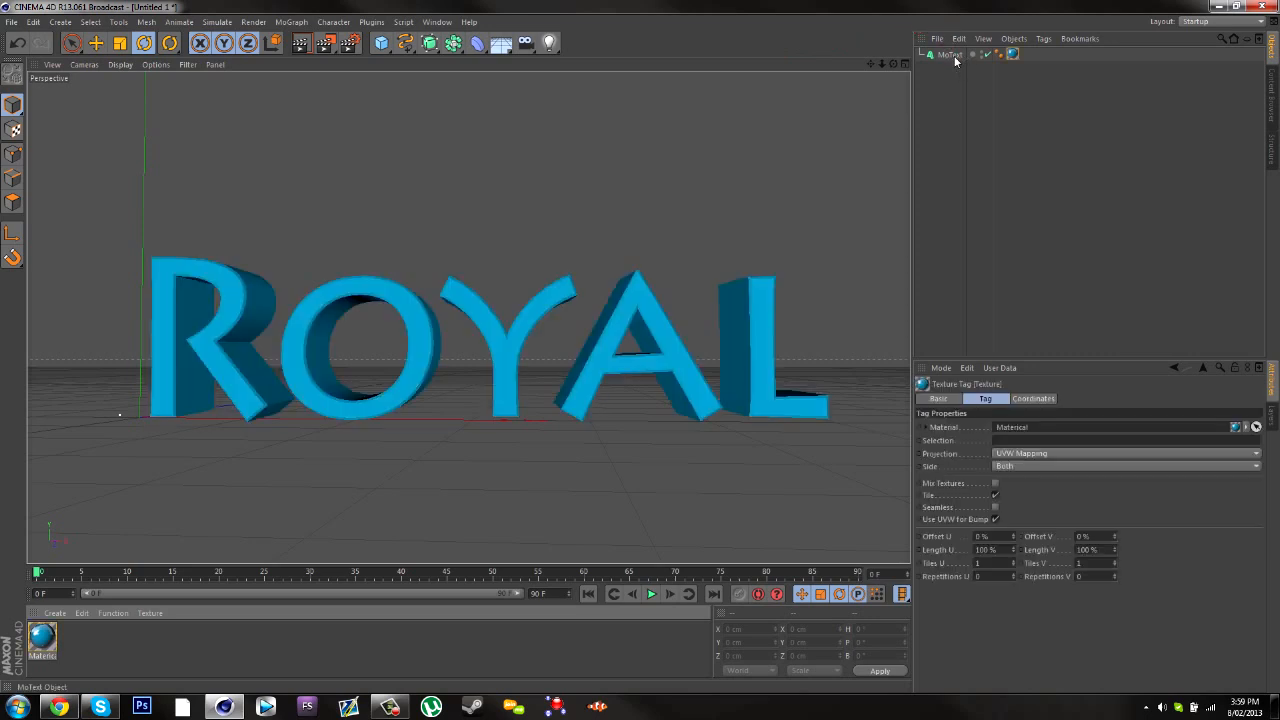
left_click(281, 428)
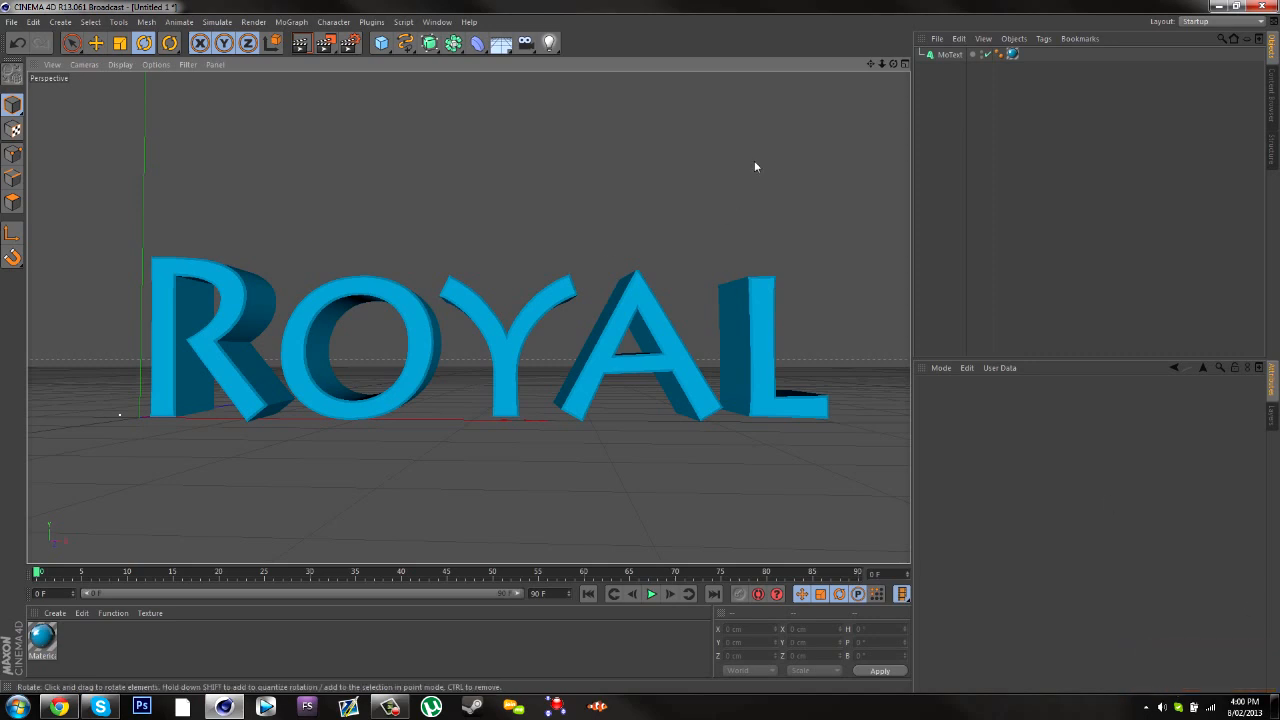
Add a light and move it above the Royal text to about X 488 cm, Y 210 cm.
left_click_drag(893, 64, 467, 317)
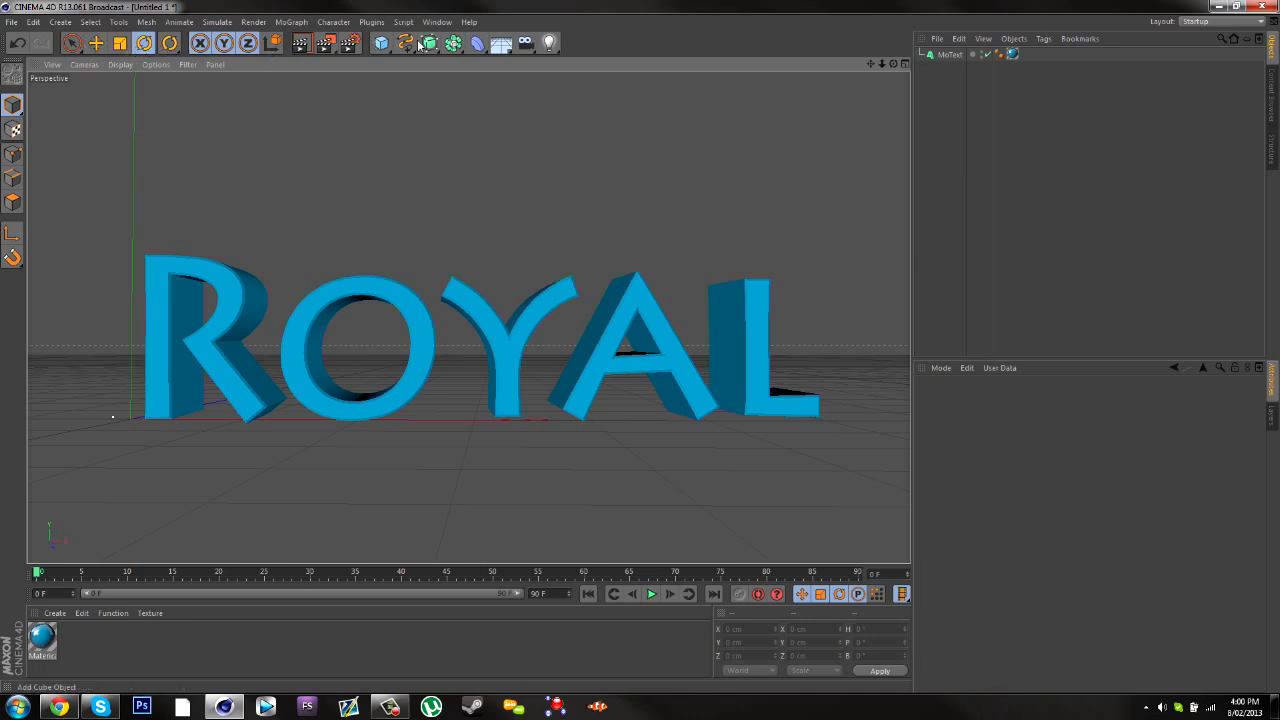
left_click(549, 44)
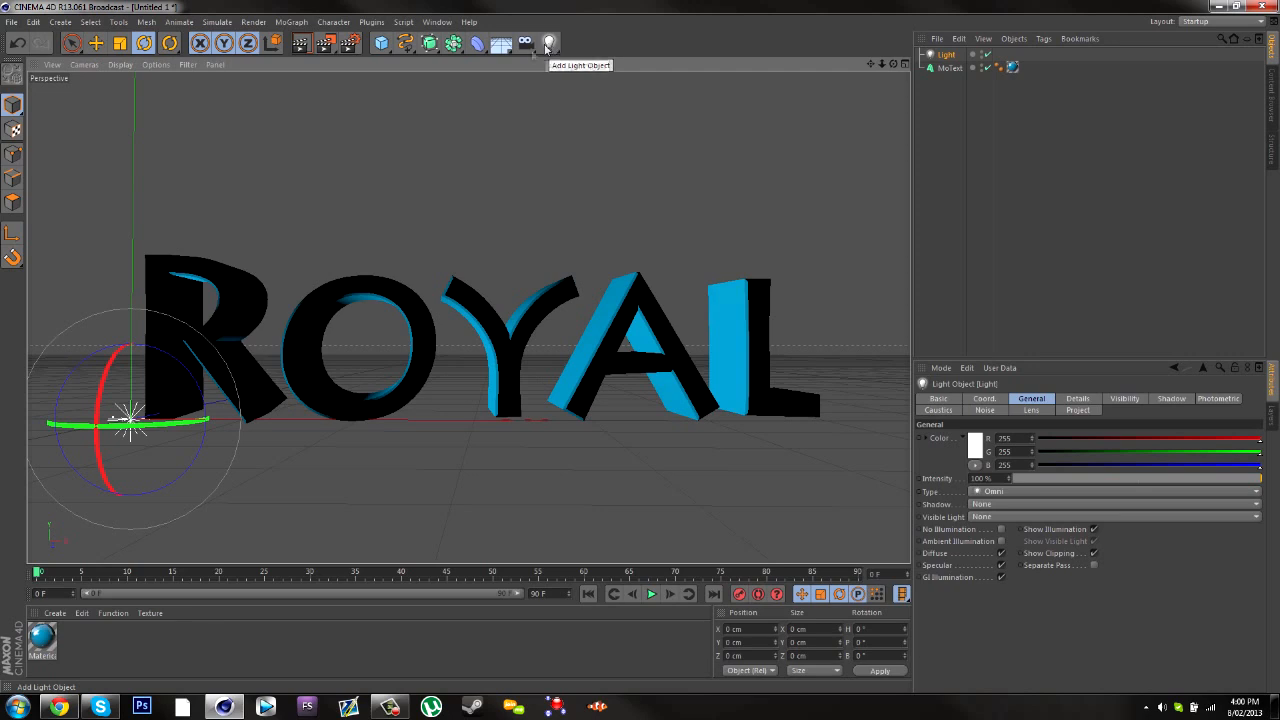
left_click(96, 43)
left_click_drag(136, 361, 240, 146)
left_click_drag(323, 177, 505, 182)
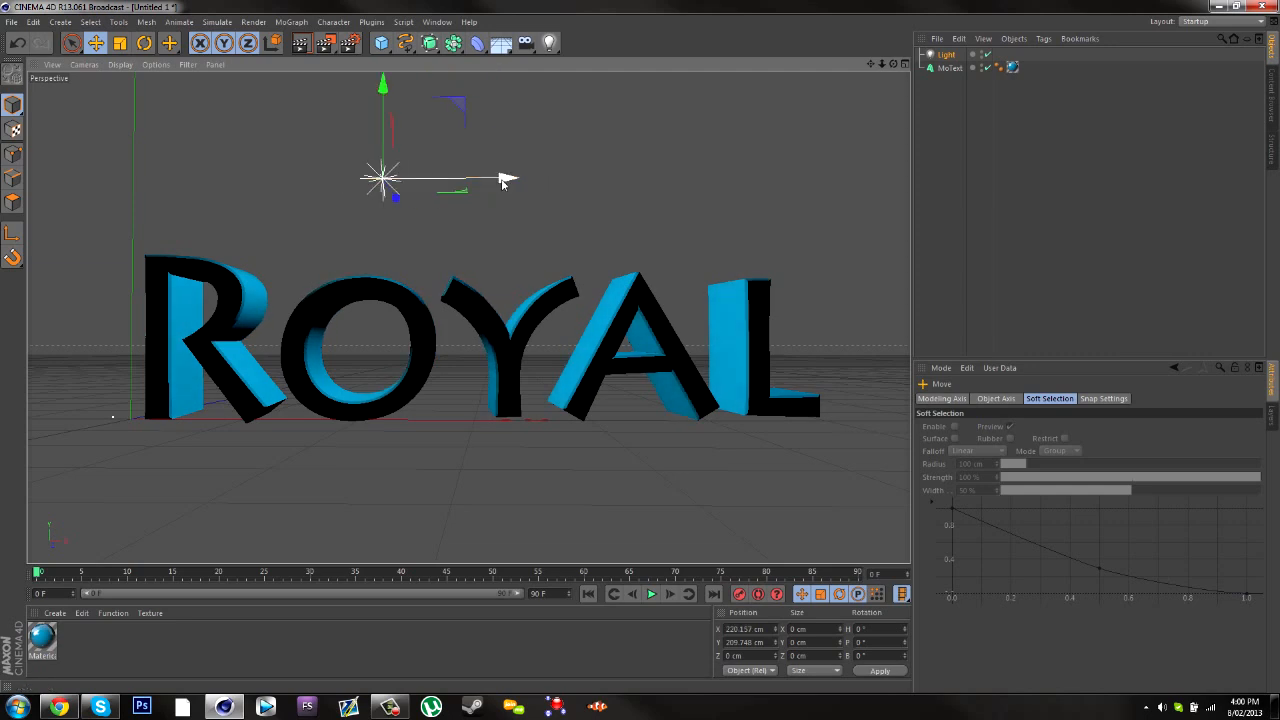
left_click_drag(503, 182, 800, 181)
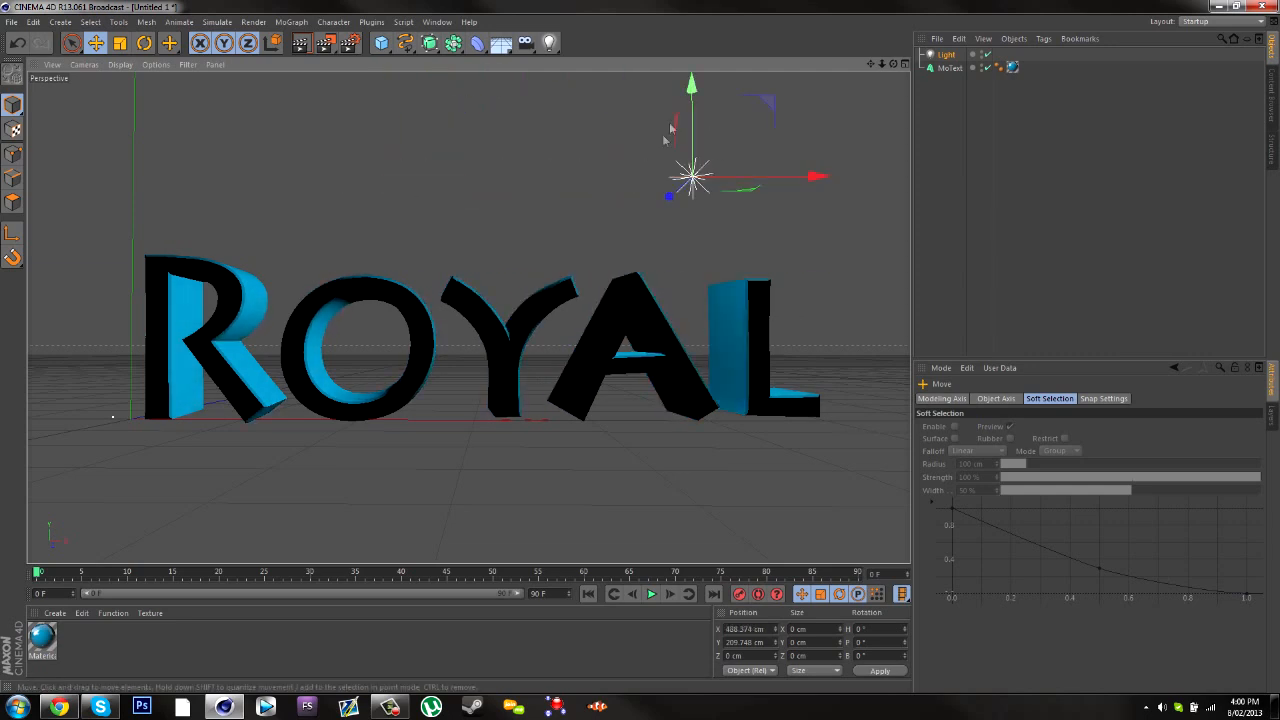
Move the light below the Royal text to about X 127 cm, Y -90 cm.
left_click_drag(691, 140, 346, 467)
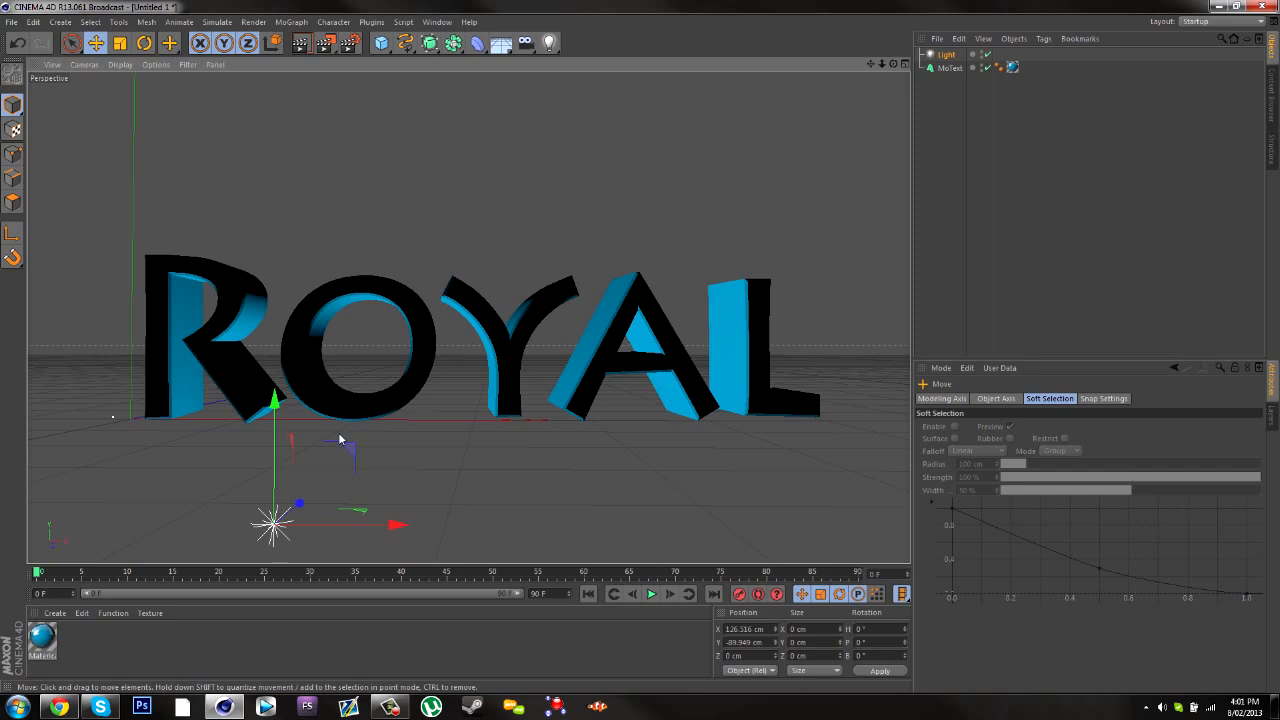
left_click(469, 21)
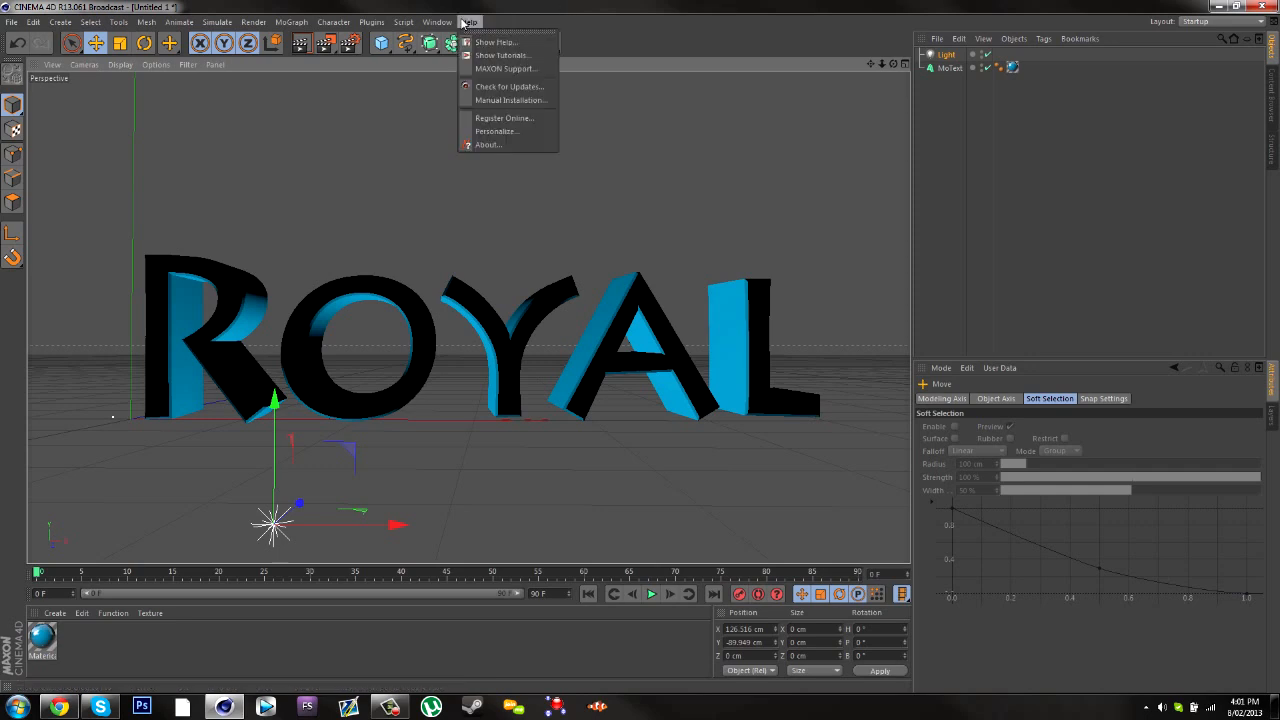
left_click(656, 27)
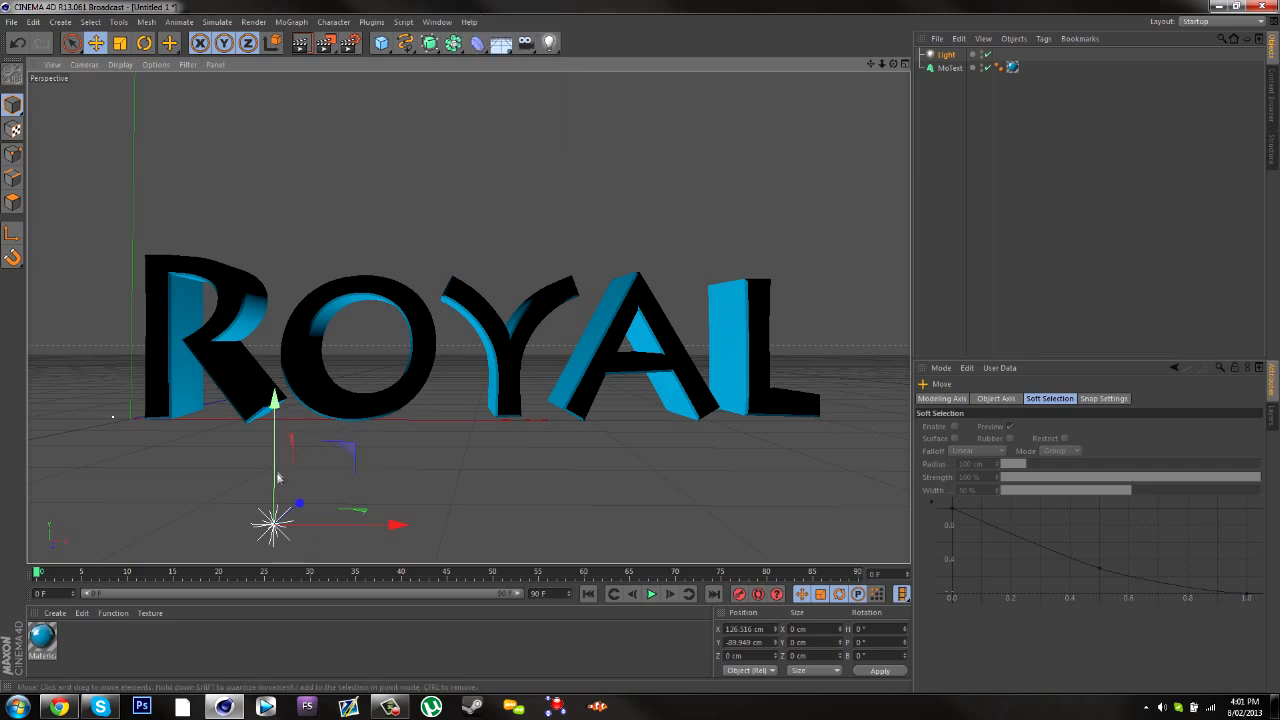
In the Top view, move the light in front of the text's R side to about X -387 cm, Z -301 cm.
middle_click(534, 273)
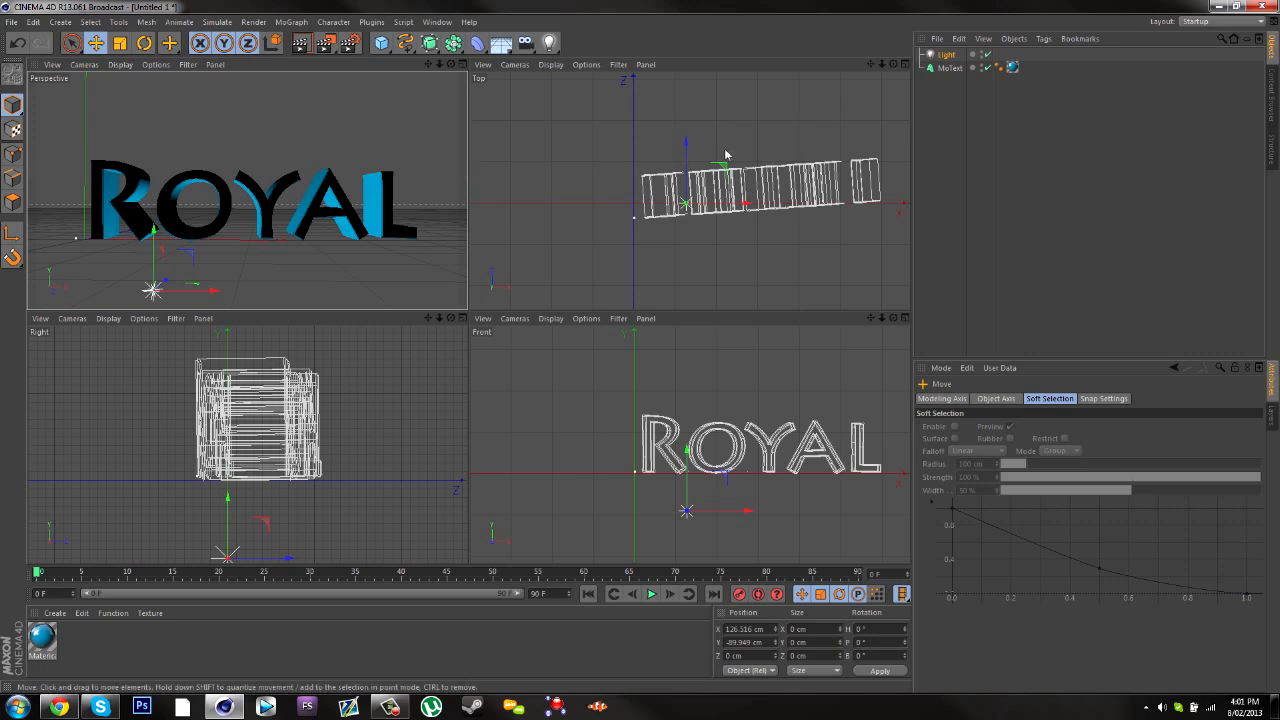
middle_click(830, 146)
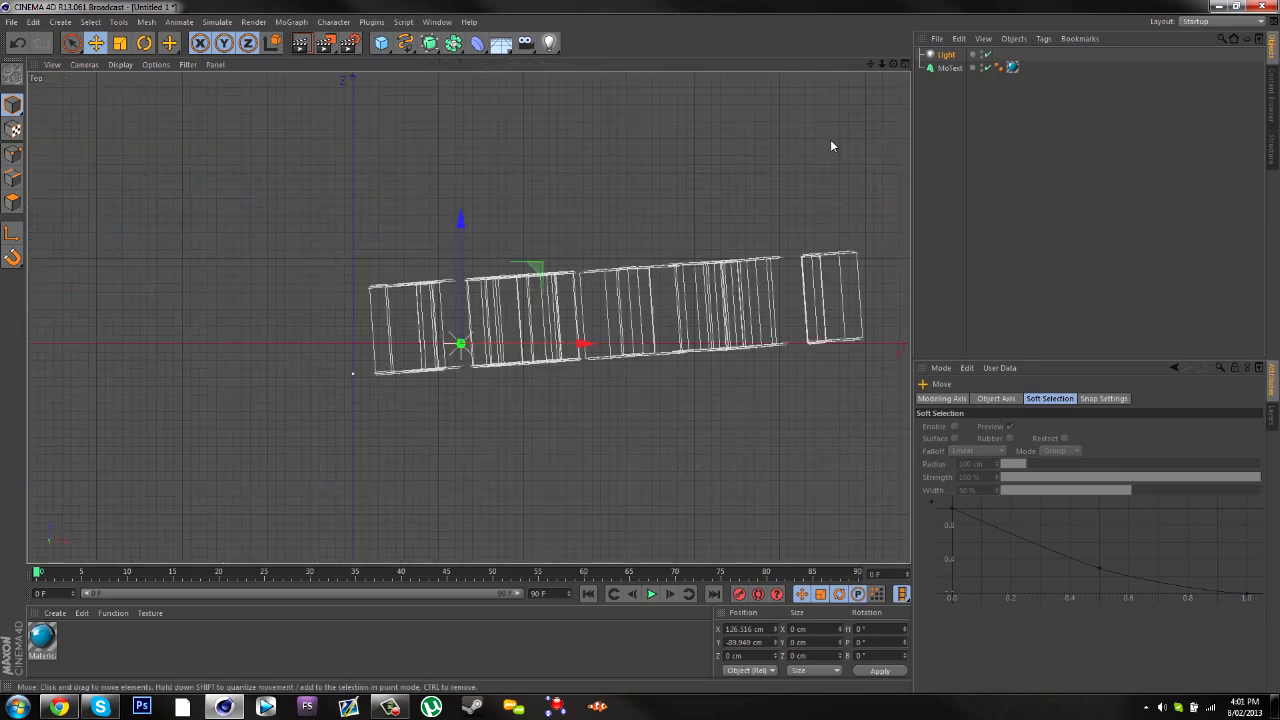
left_click_drag(870, 65, 736, 86)
left_click_drag(590, 314, 351, 312)
left_click_drag(239, 218, 256, 455)
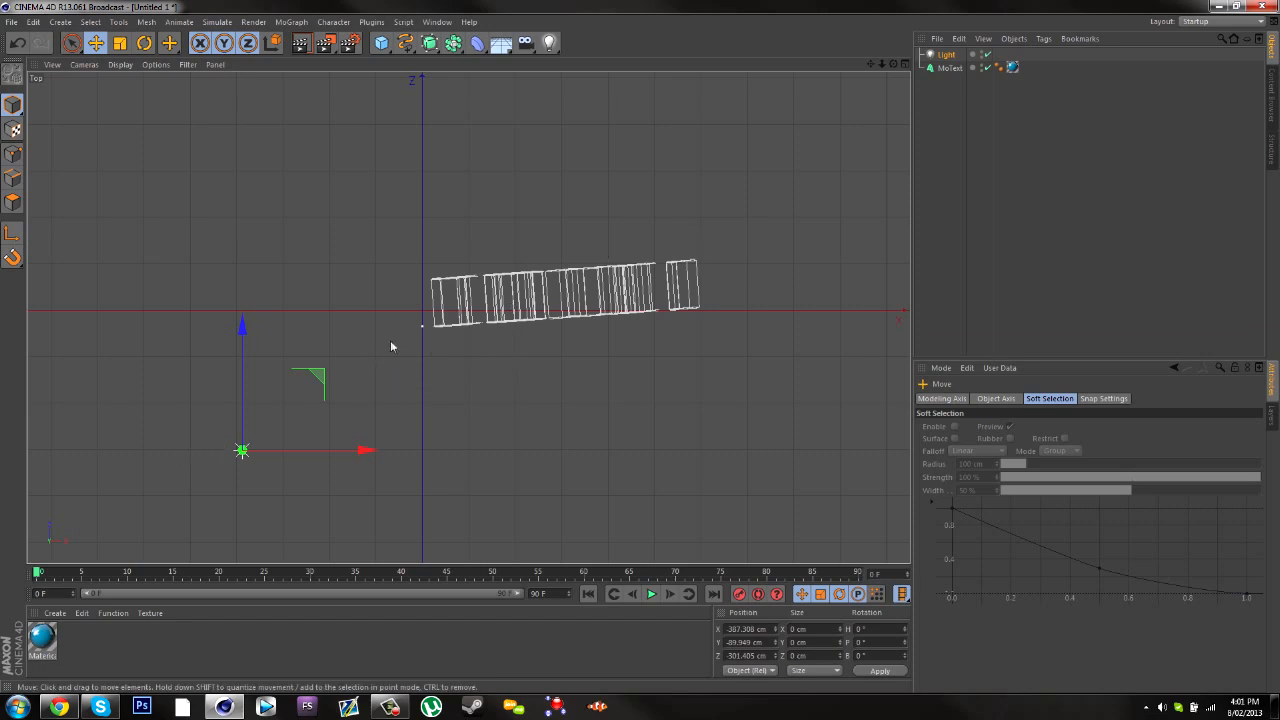
middle_click(421, 338)
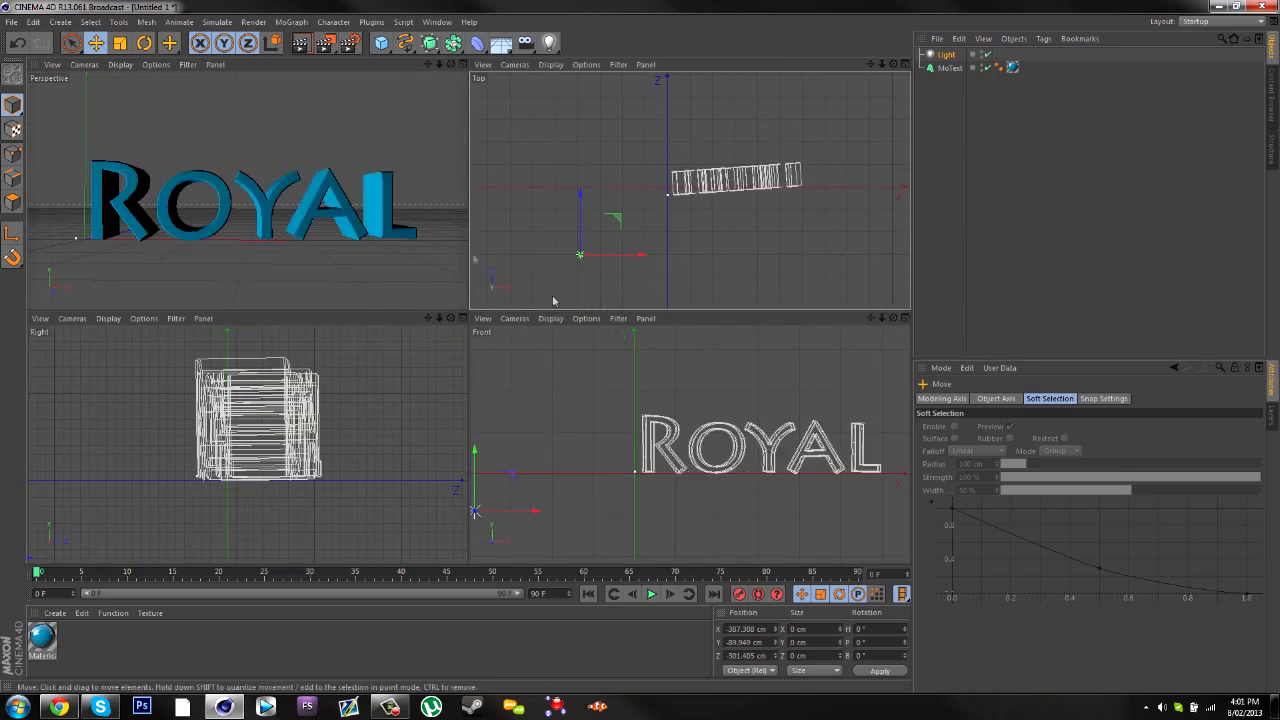
middle_click(354, 197)
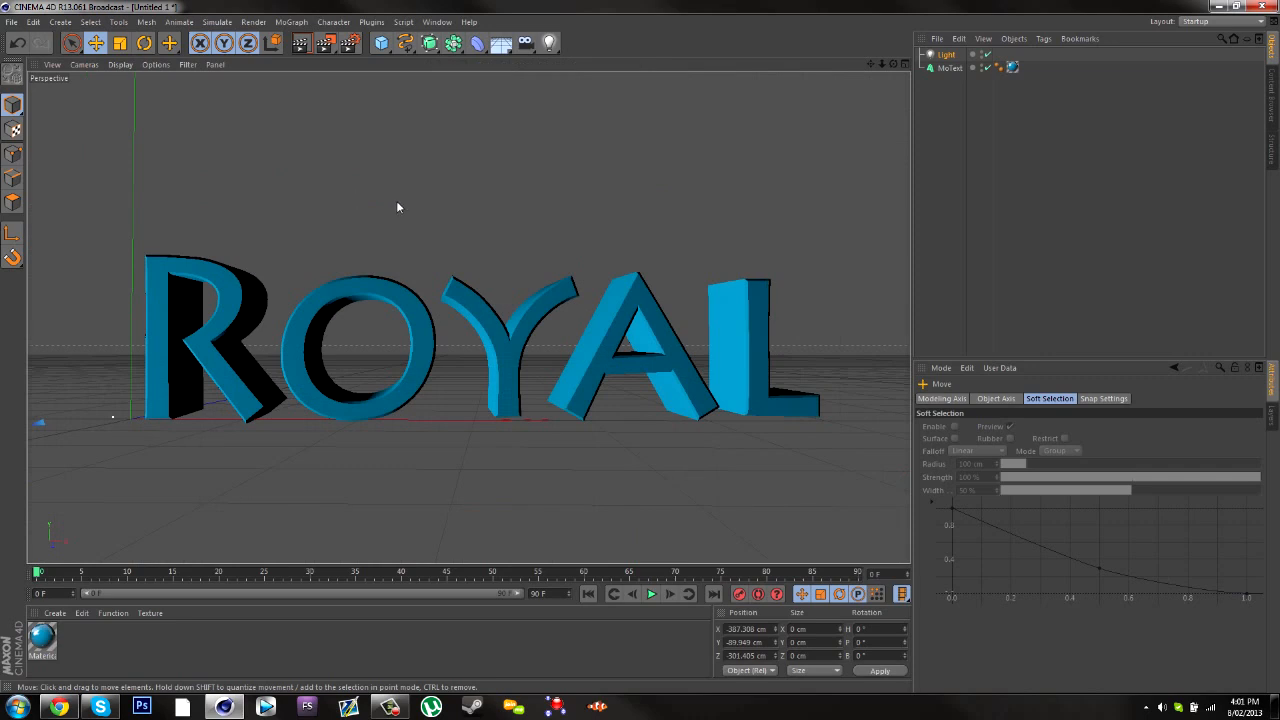
Raise the light to about Y 463 cm in the Front view and pull it away from the text to about Z -554 cm.
middle_click(397, 207)
middle_click(397, 207)
right_click(397, 207)
left_click(397, 207)
middle_click(534, 256)
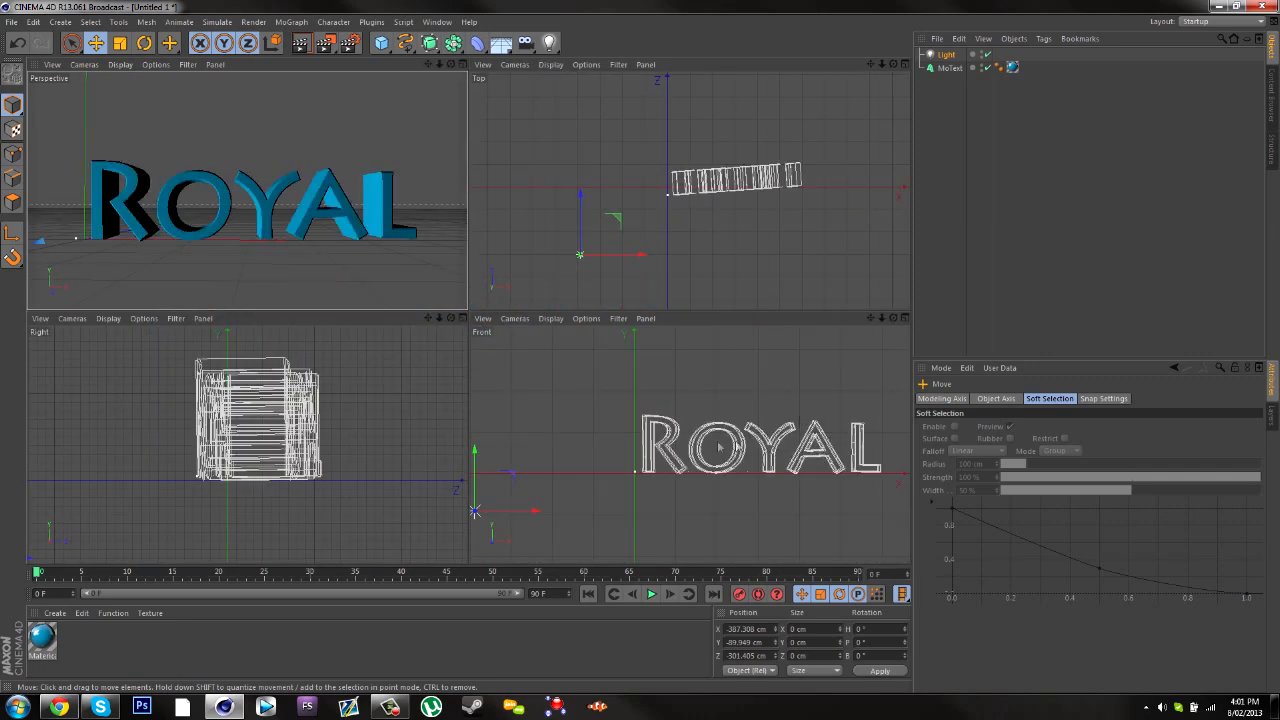
left_click_drag(871, 318, 942, 312)
left_click_drag(547, 448, 597, 337)
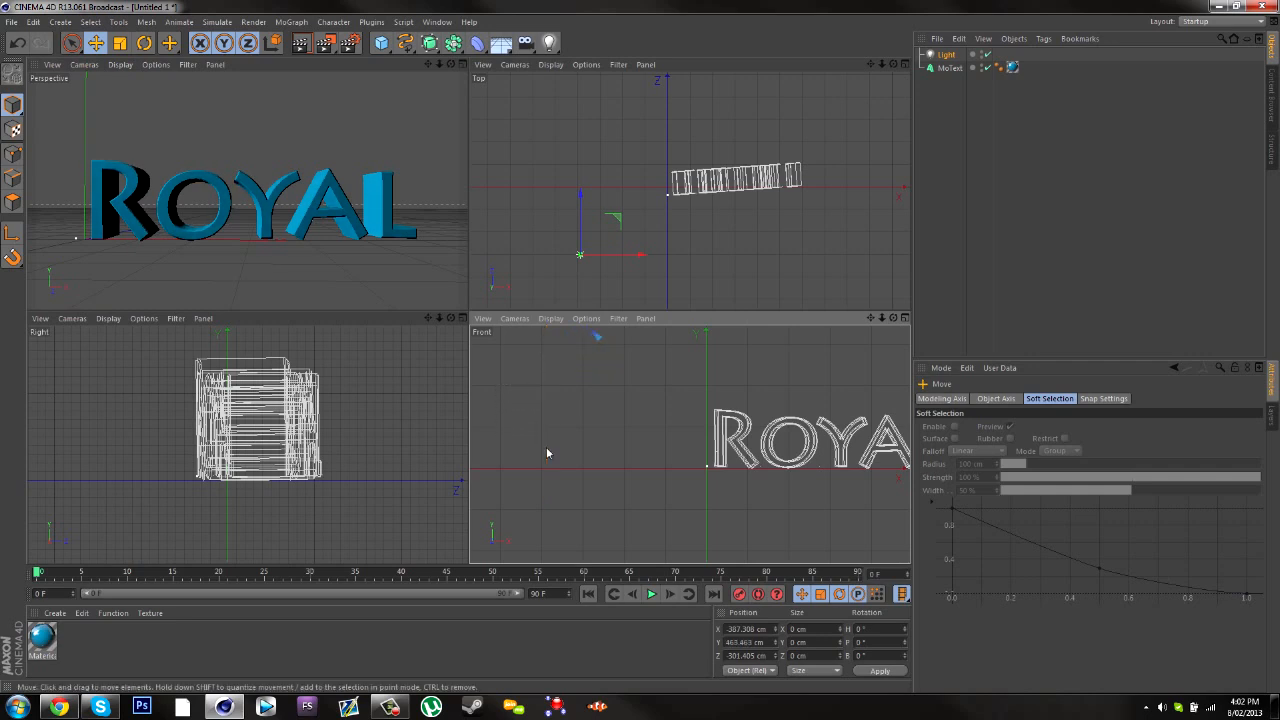
left_click_drag(585, 212, 586, 271)
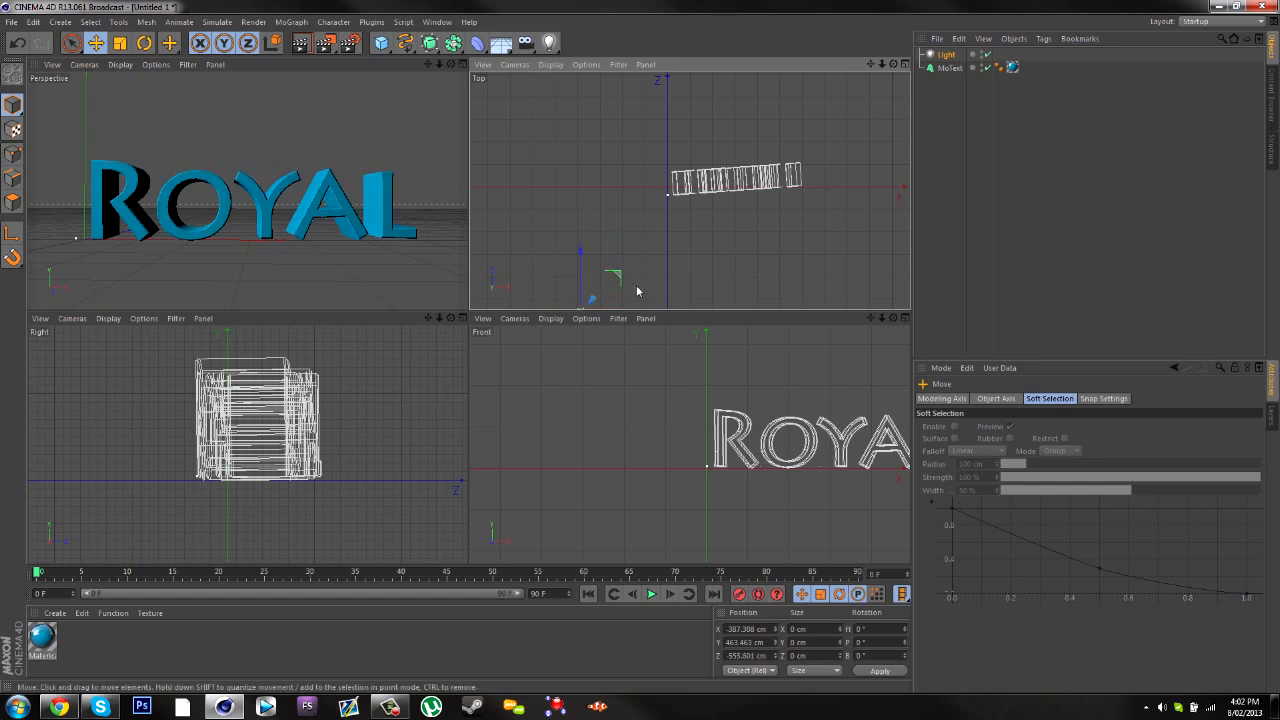
Duplicate the light and move the copy along the X axis past the text's L to about X 1173 cm.
left_click_drag(870, 63, 801, 49)
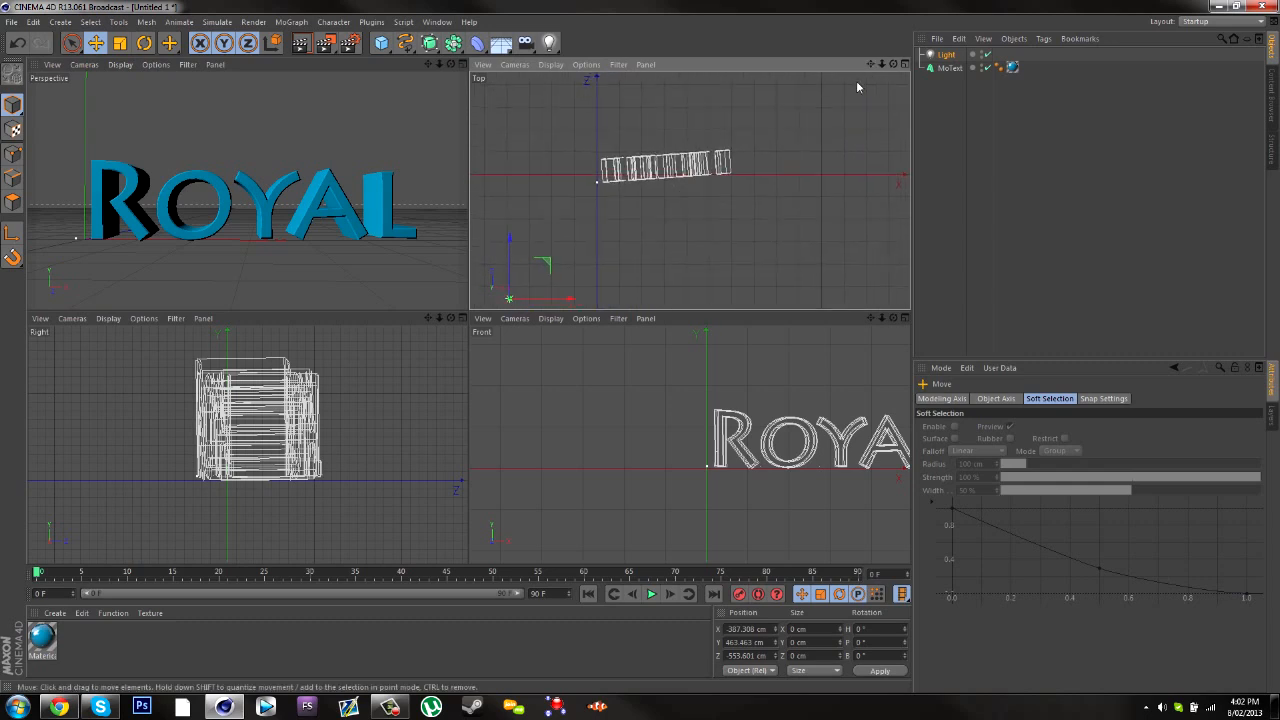
key("ctrl+v")
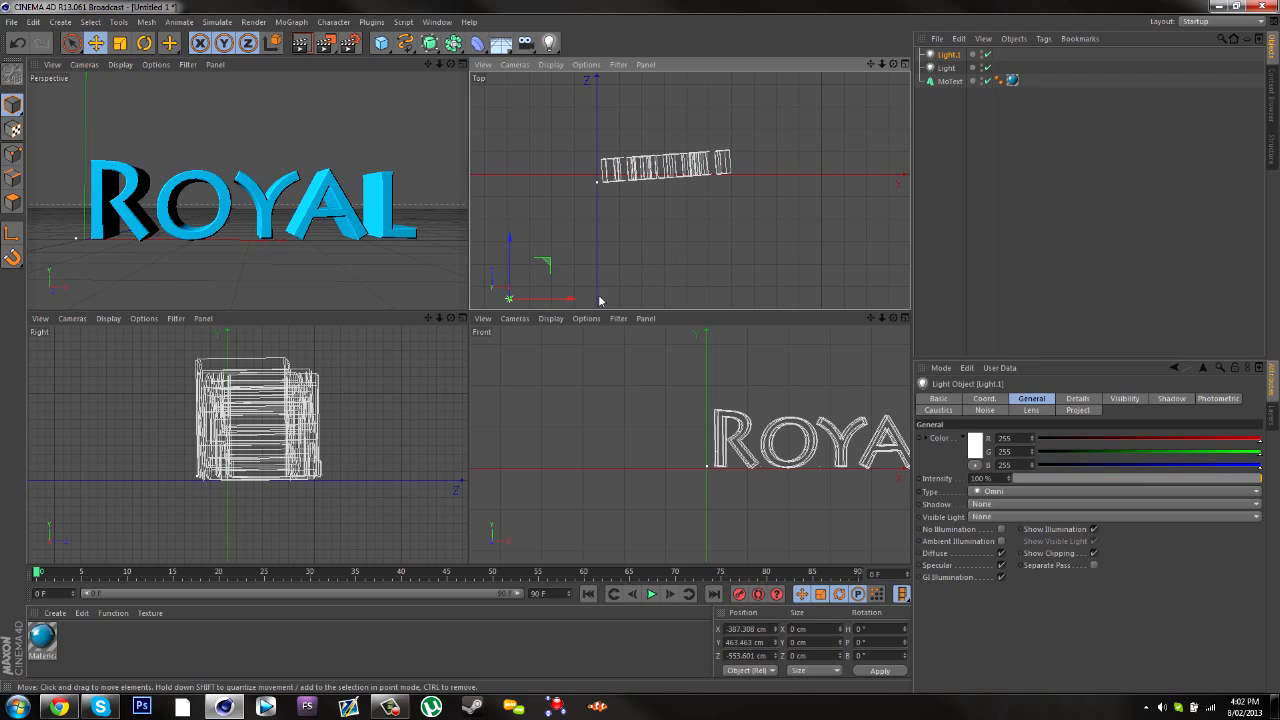
left_click_drag(567, 299, 897, 289)
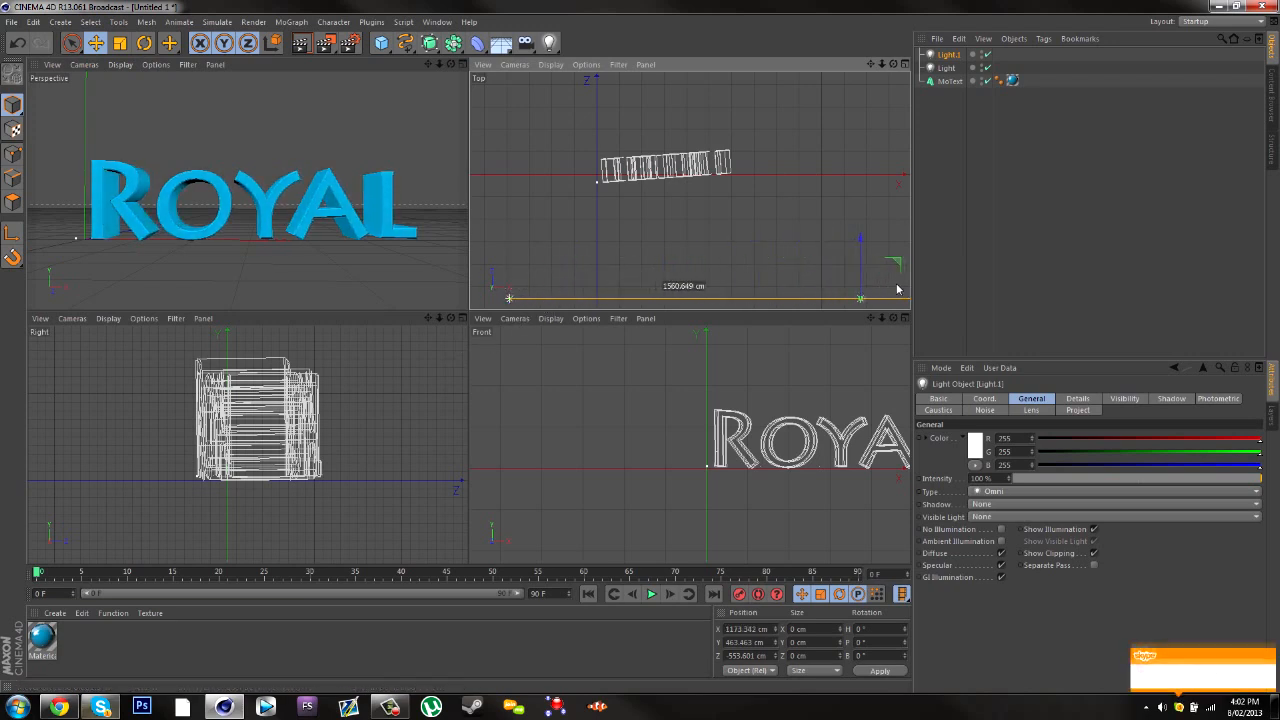
Move the duplicated light behind and below the text to about X 1206 cm, Y -359 cm, Z 372 cm, and render the perspective view.
left_click_drag(860, 250, 867, 60)
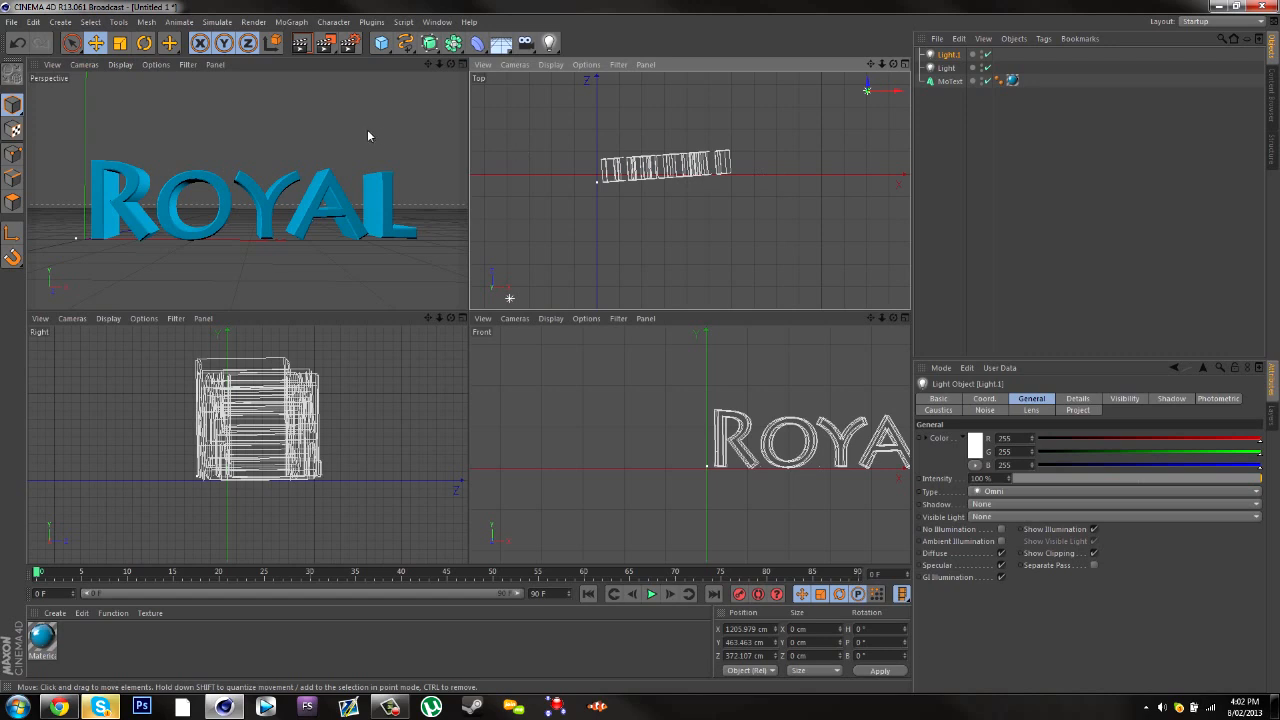
scroll(632, 218, "down", 2)
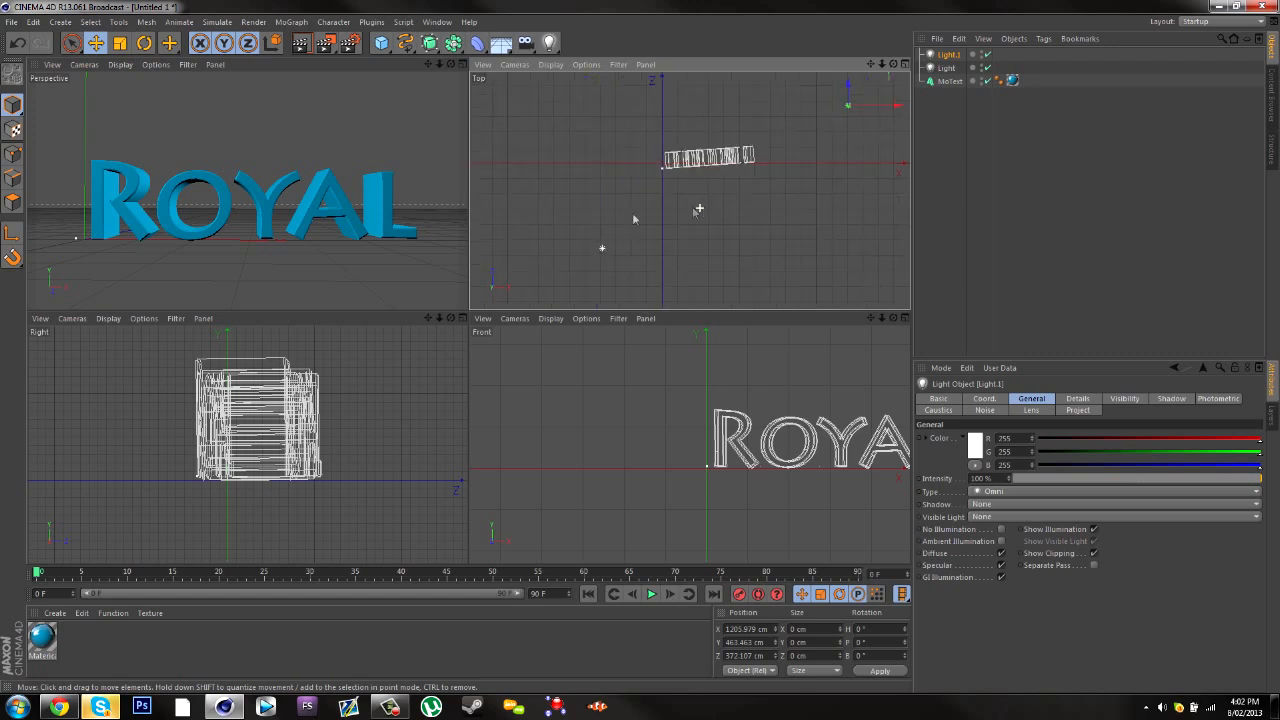
middle_click(267, 212)
middle_click(643, 334)
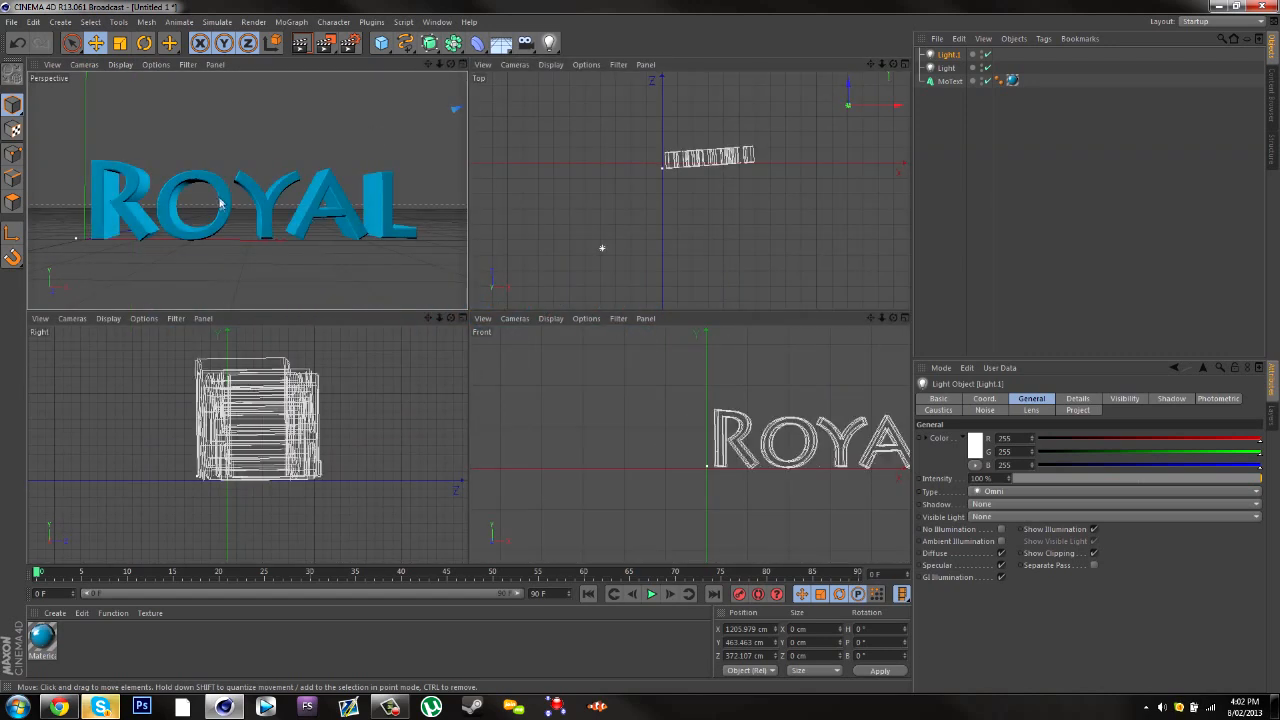
scroll(800, 396, "down", 4)
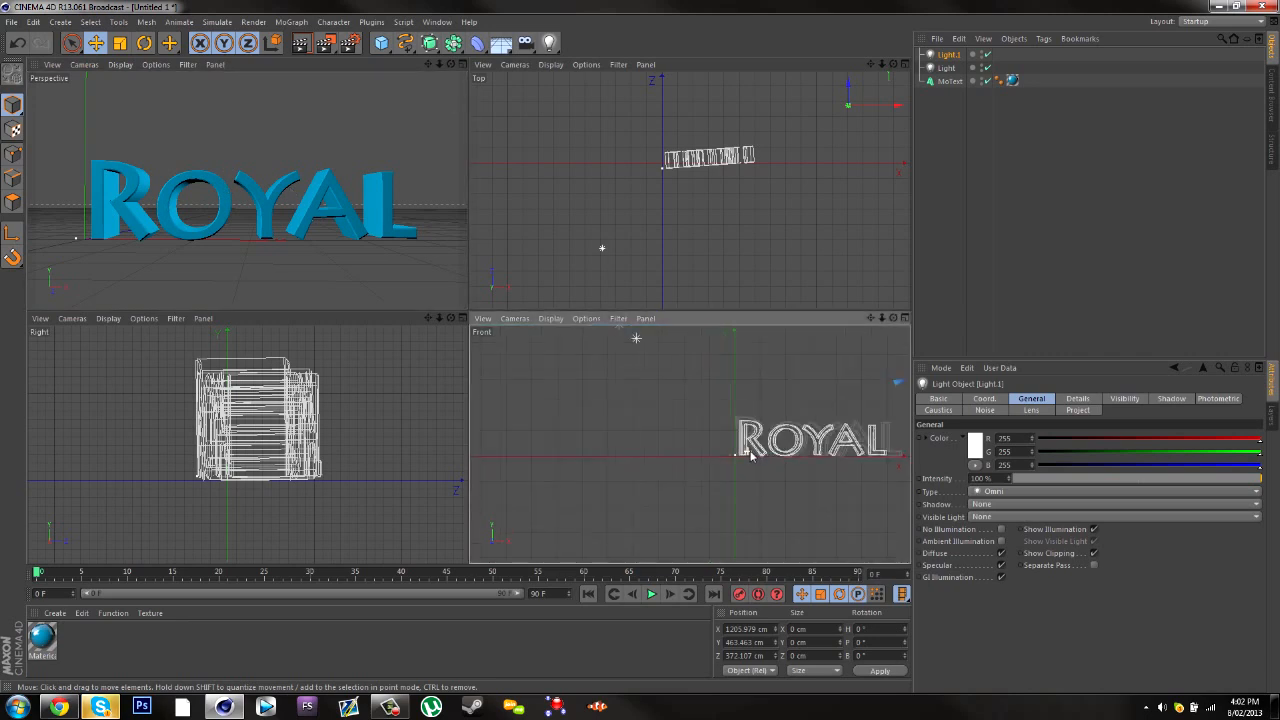
left_click_drag(873, 319, 742, 333)
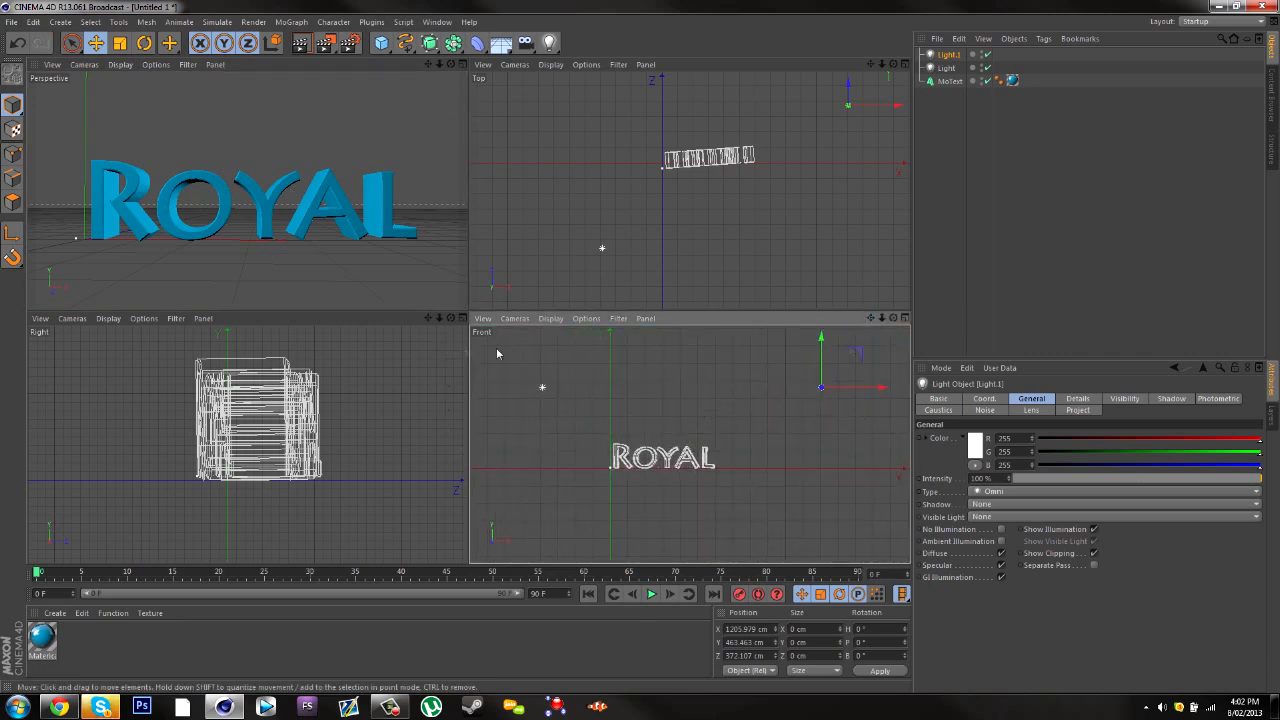
left_click_drag(821, 356, 825, 497)
middle_click(222, 133)
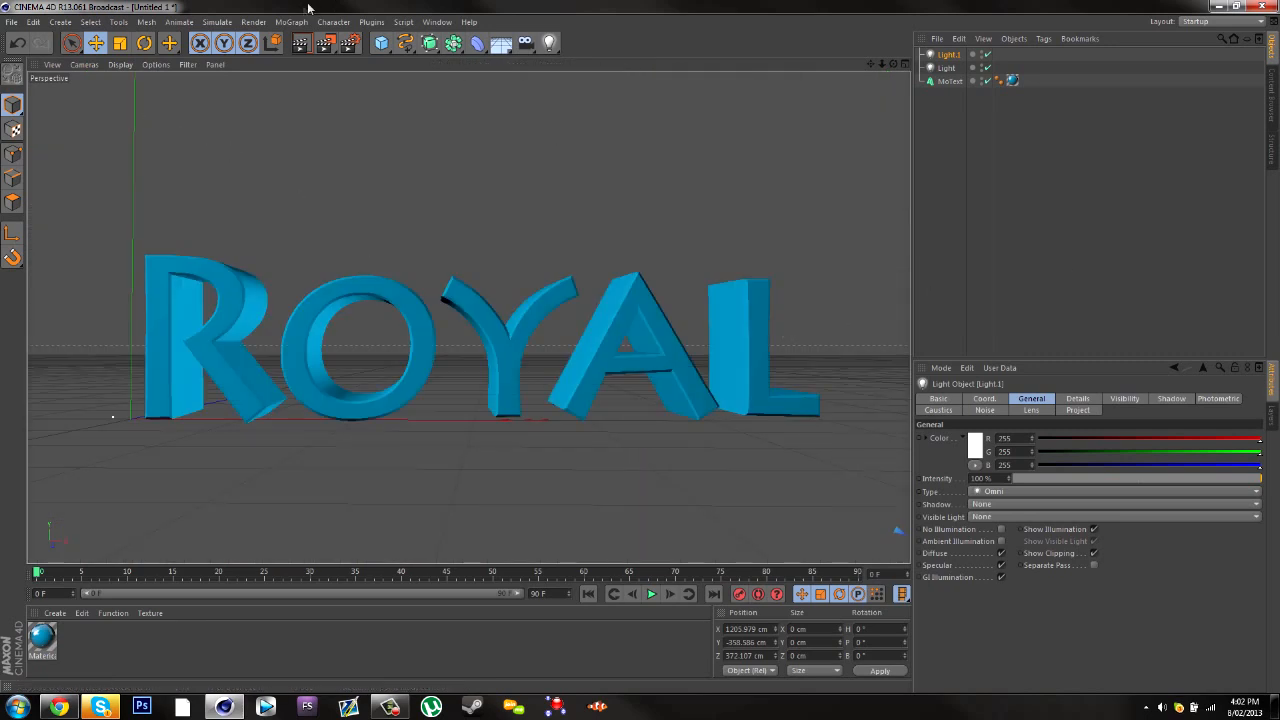
left_click(300, 48)
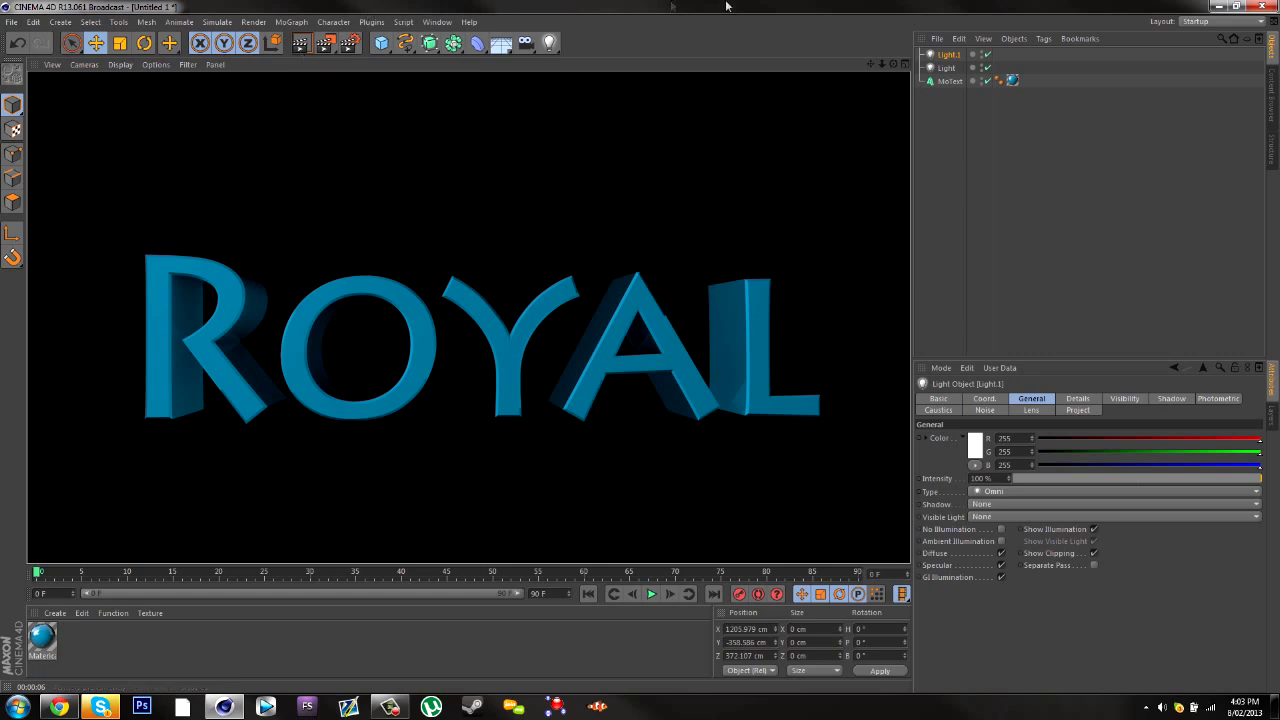
Set the duplicated light's shadow type to Shadow Maps (Soft) and render the perspective view.
left_click(947, 57)
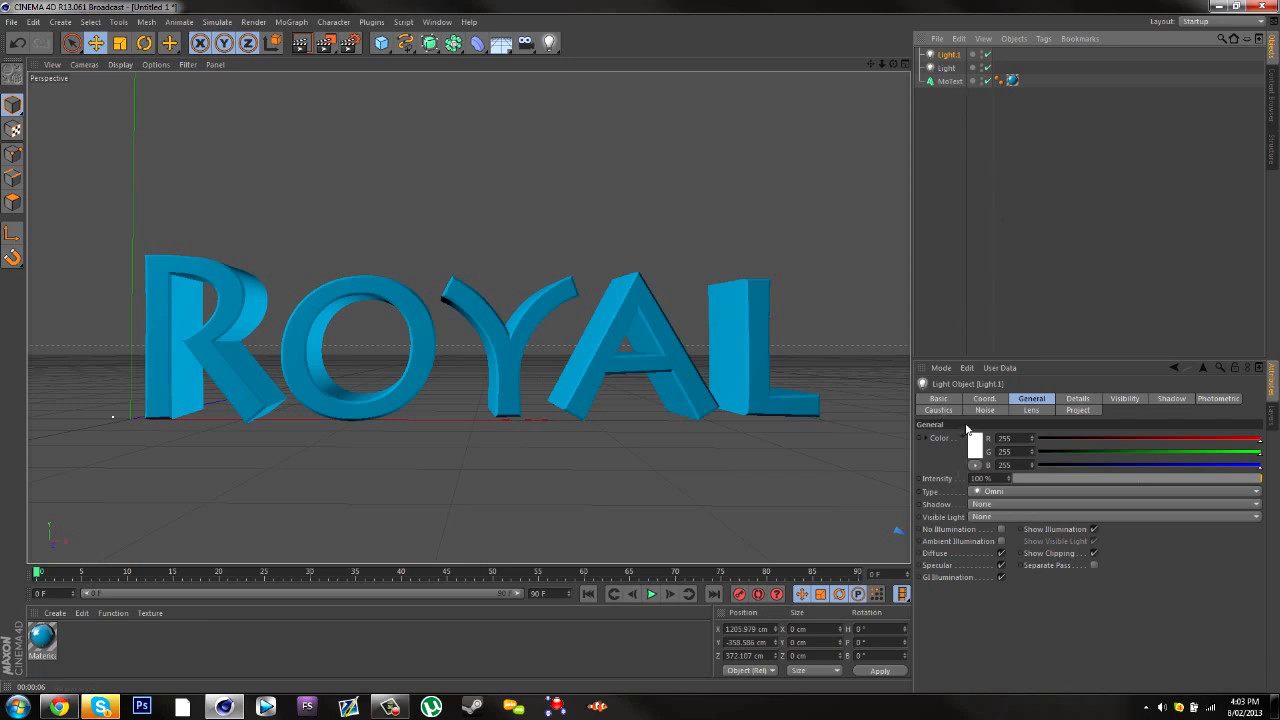
left_click(1177, 402)
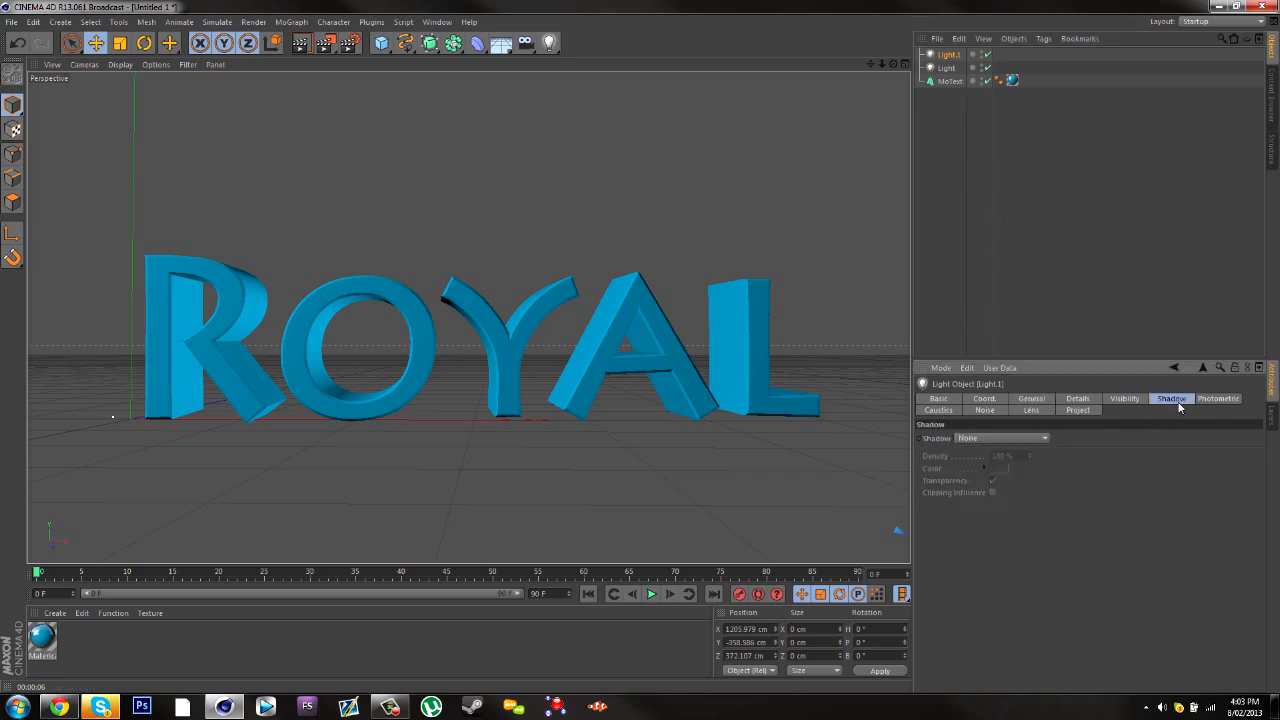
left_click(1006, 442)
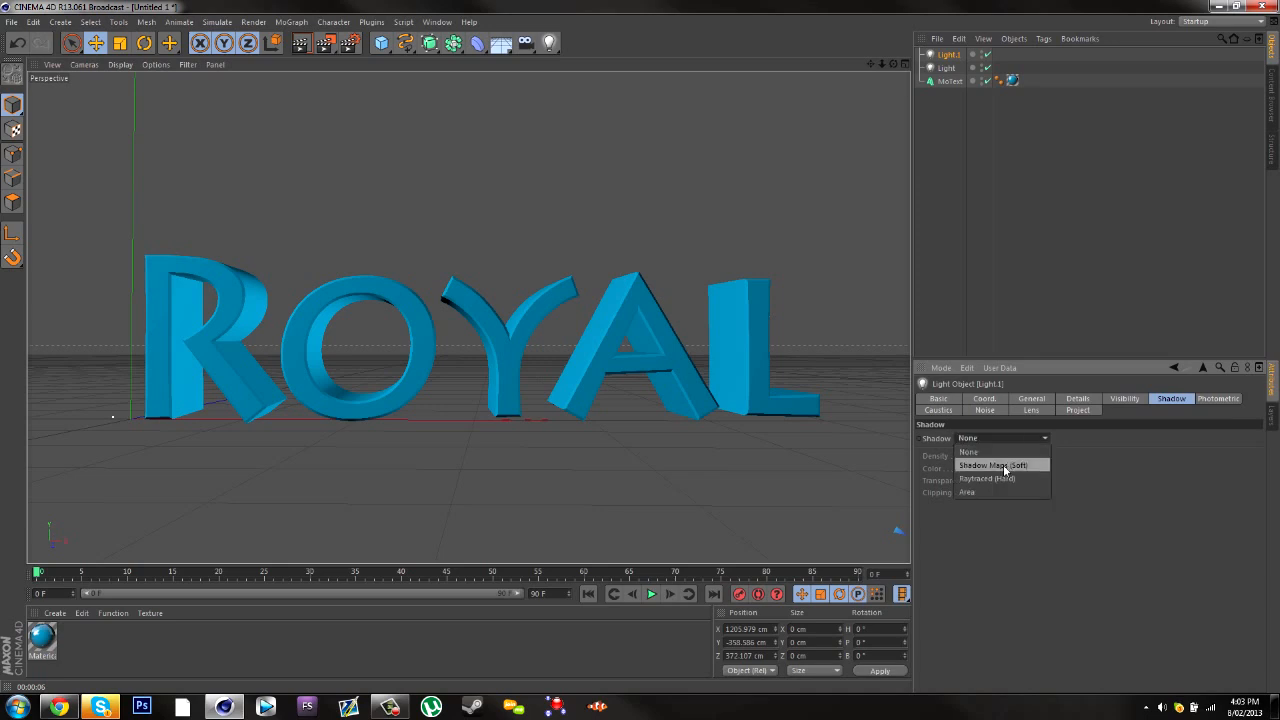
left_click(1006, 466)
left_click(303, 45)
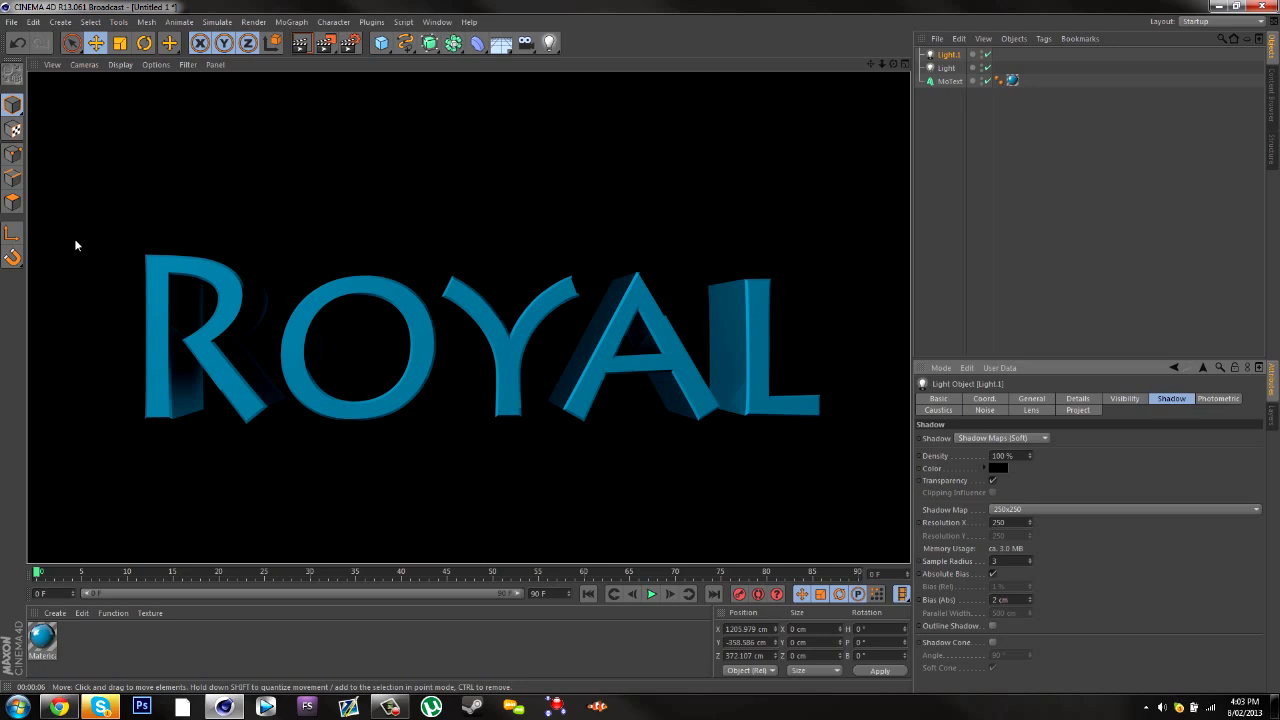
Set the duplicated light's shadow type back to None.
left_click(1029, 442)
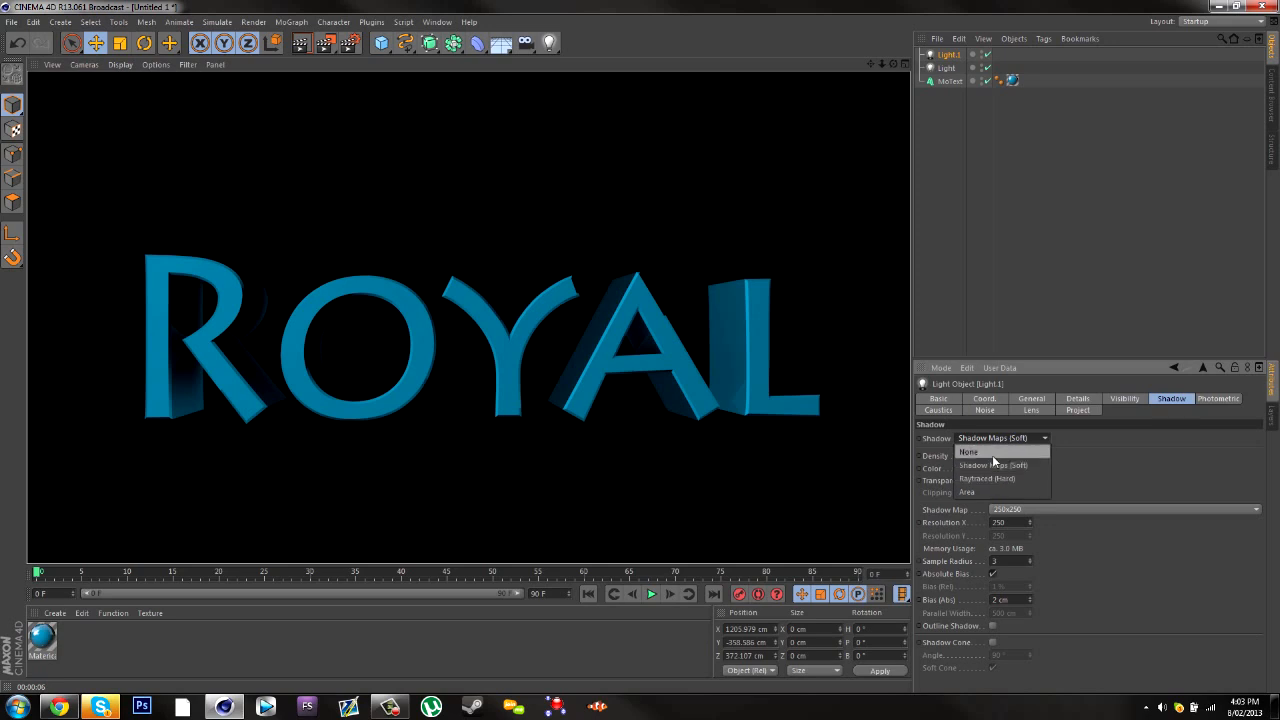
left_click(992, 454)
middle_click(699, 128)
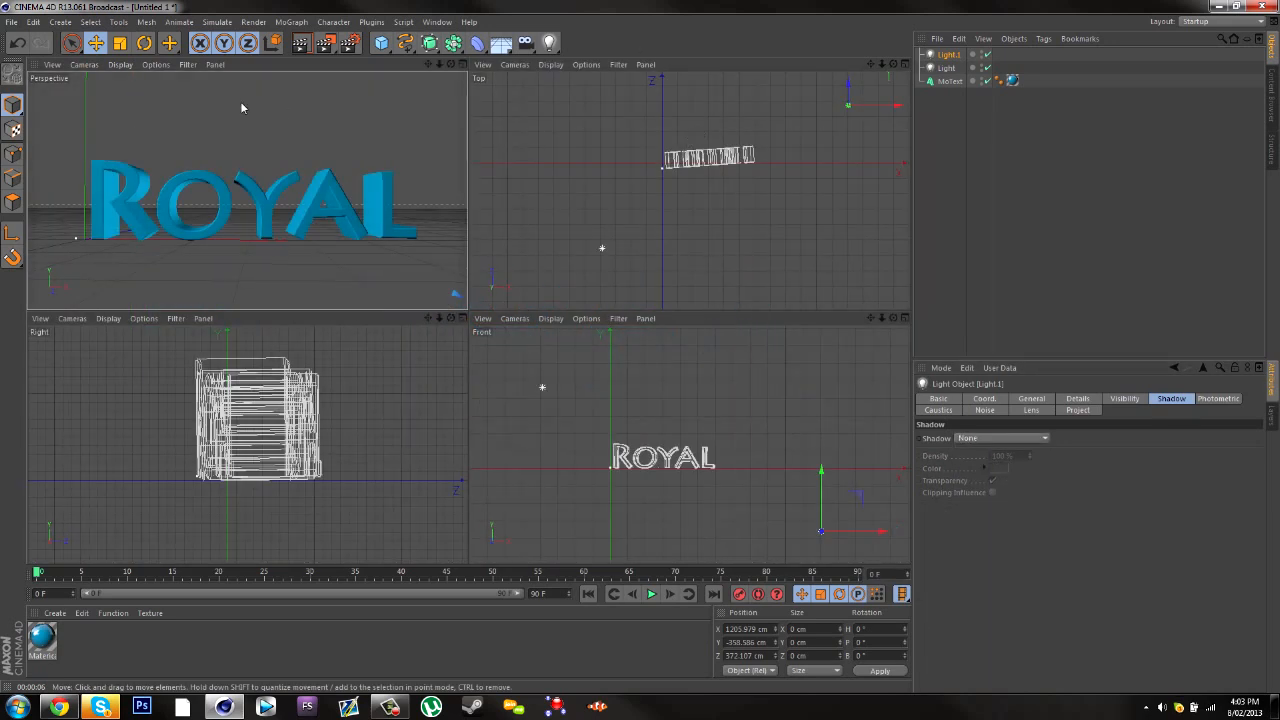
middle_click(278, 108)
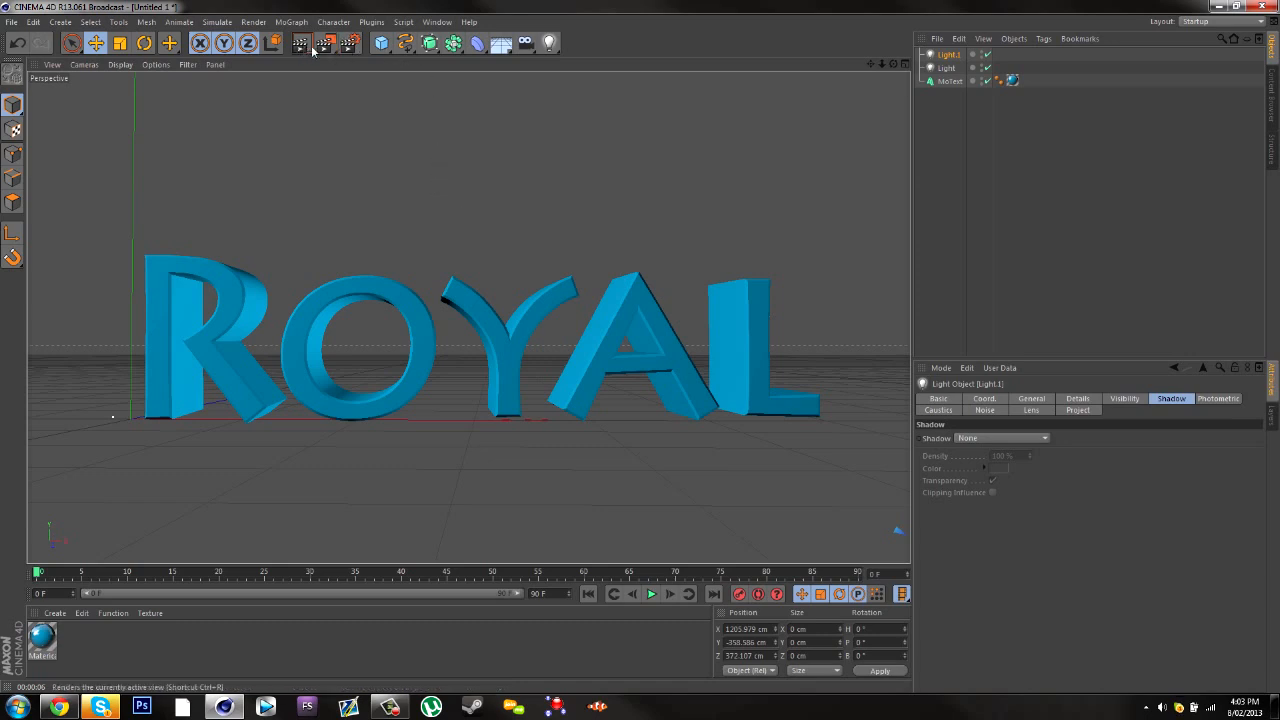
Add the Global Illumination effect to the render settings and render the perspective view.
left_click(352, 48)
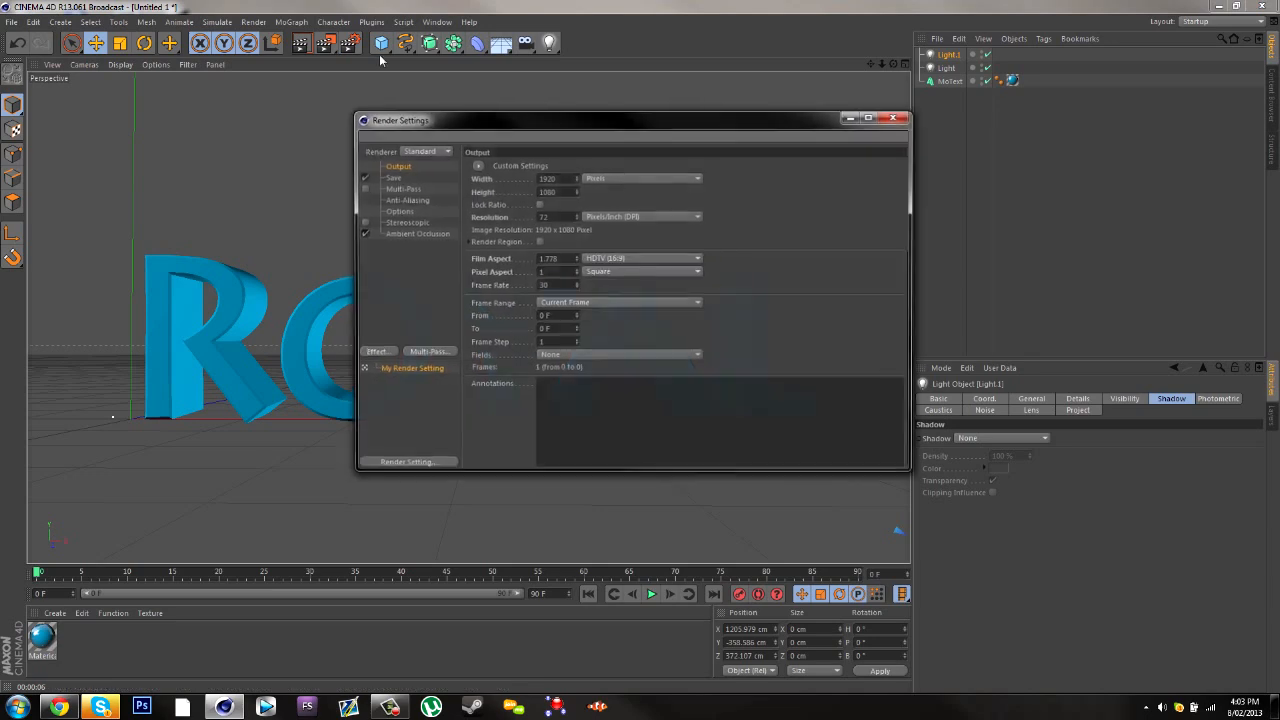
left_click(381, 353)
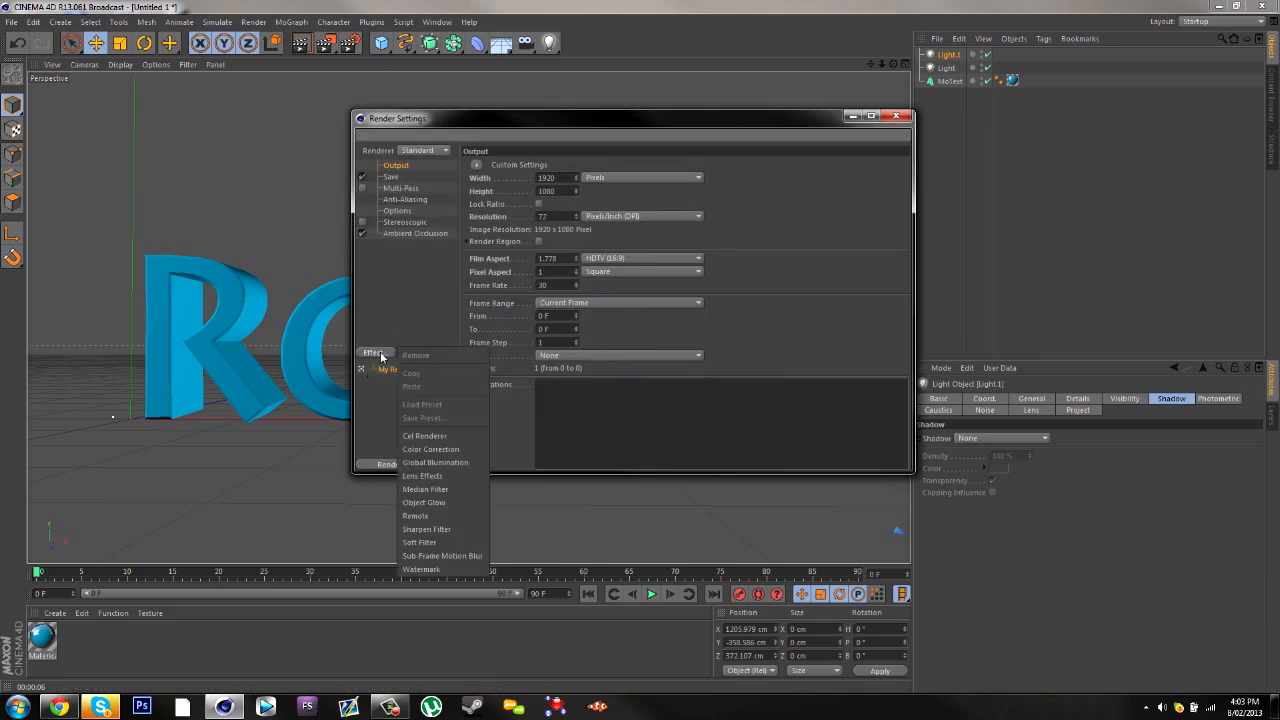
left_click(440, 450)
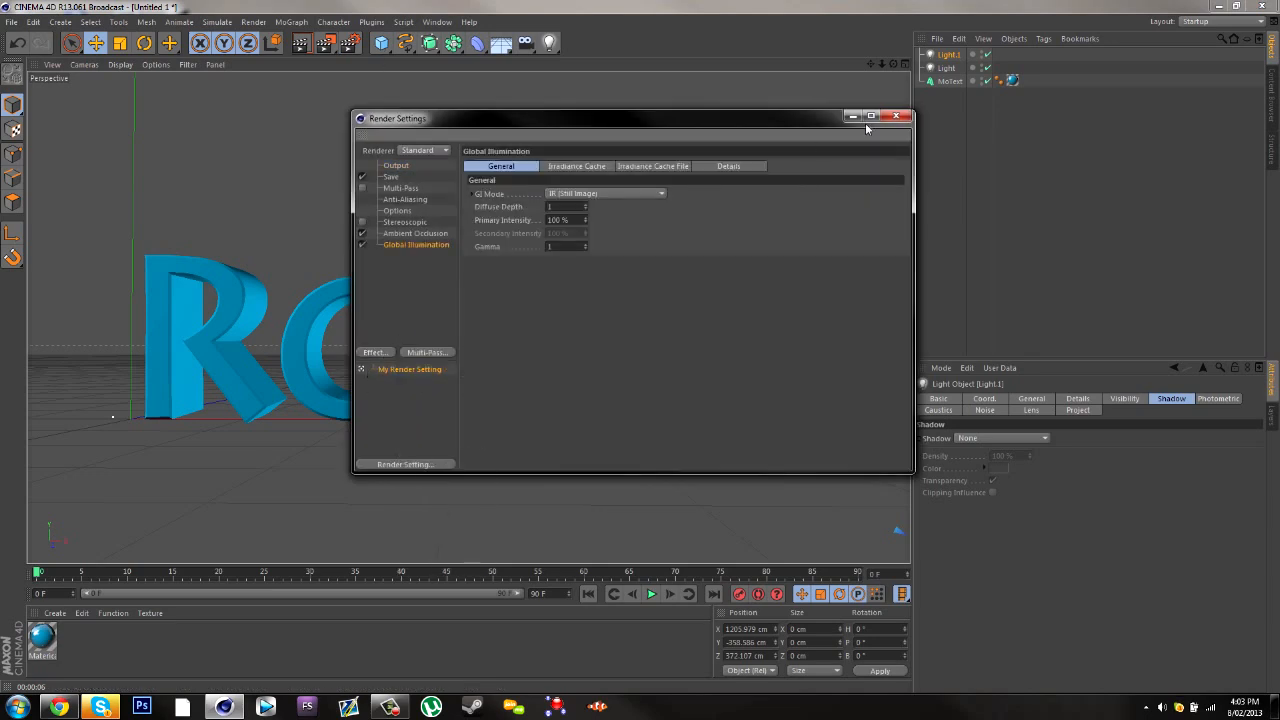
left_click(895, 116)
left_click(301, 44)
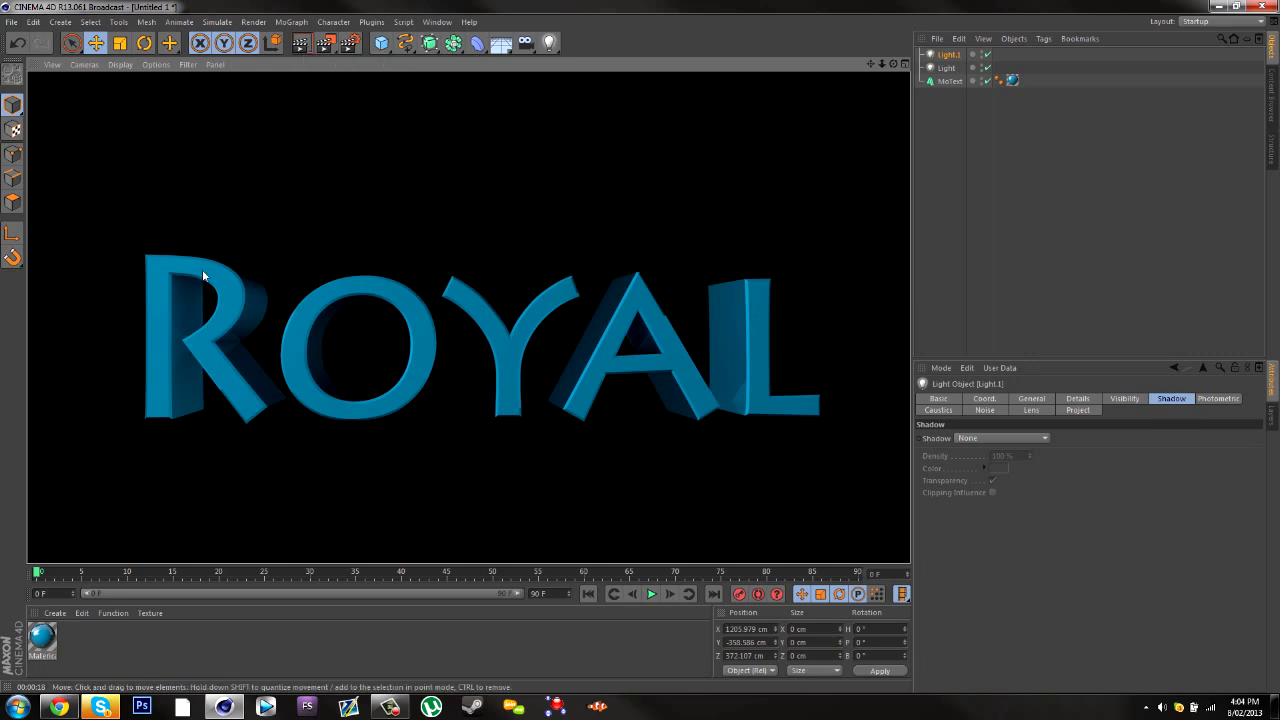
Disable the Global Illumination effect in the render settings.
left_click(493, 216)
left_click(349, 41)
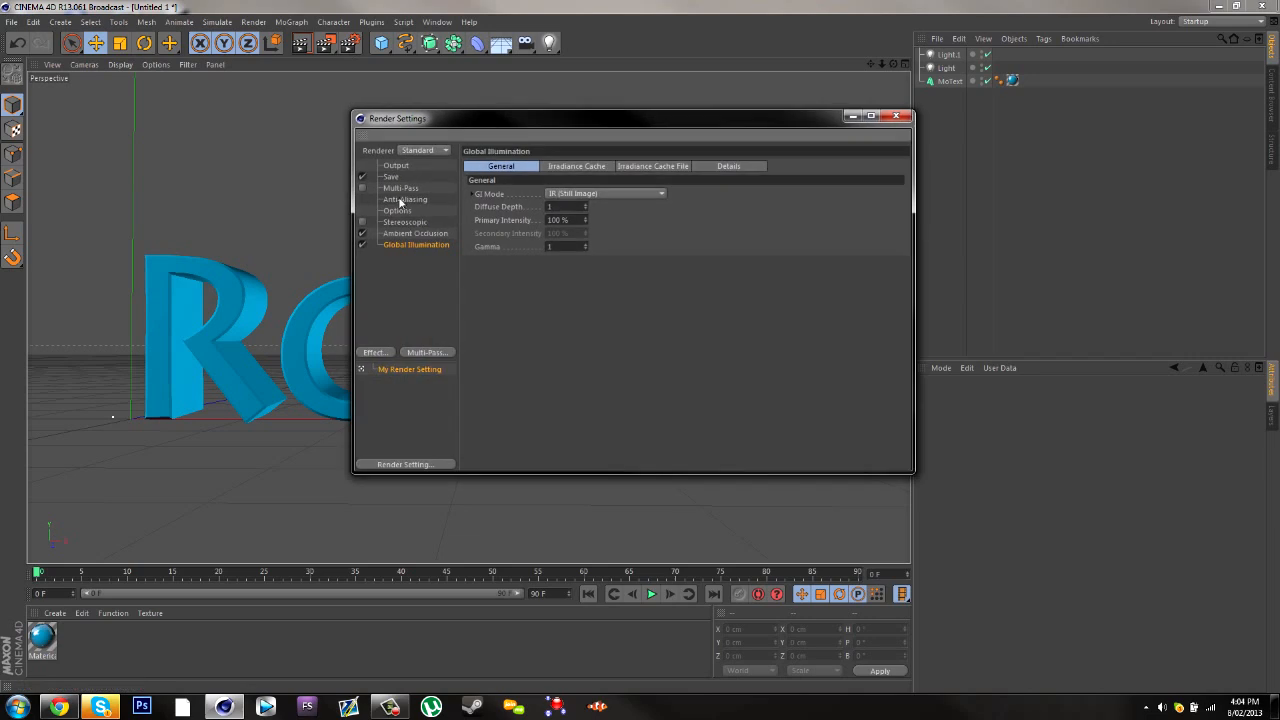
left_click(362, 246)
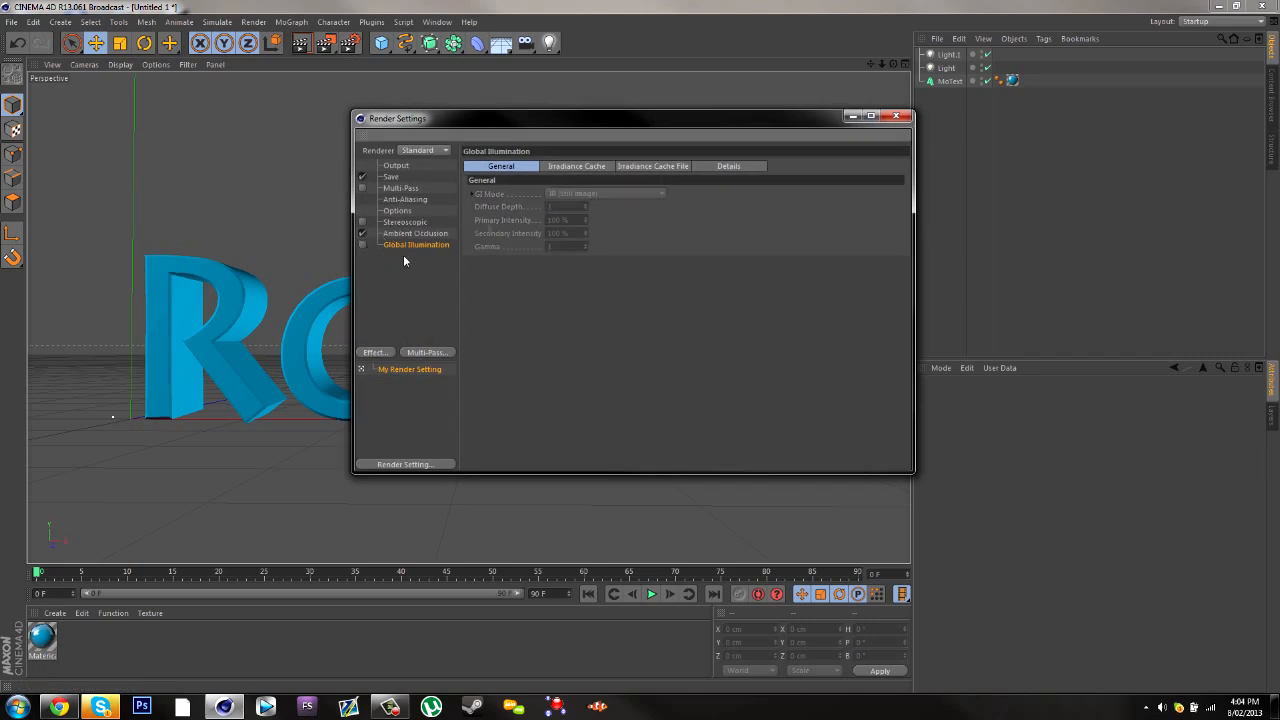
left_click(896, 116)
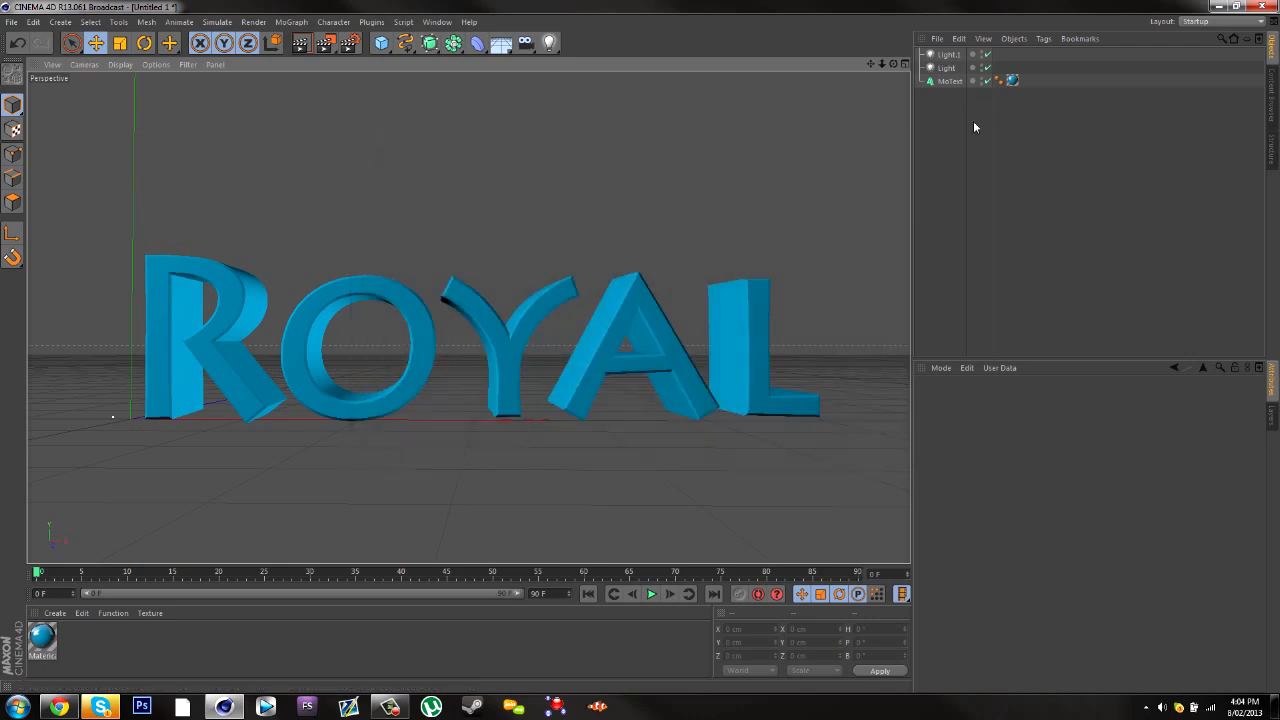
Delete both lights from the scene, leaving only the Royal MoText object.
left_click(948, 69)
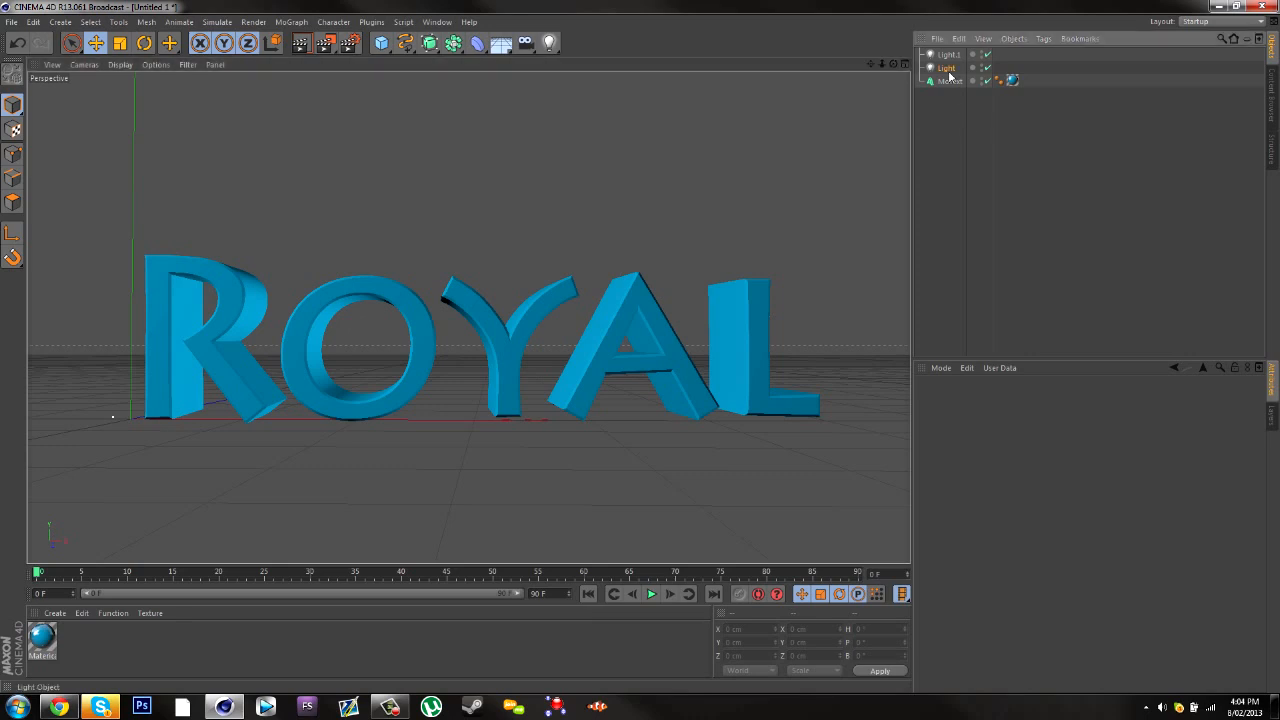
key("Delete")
left_click(948, 55)
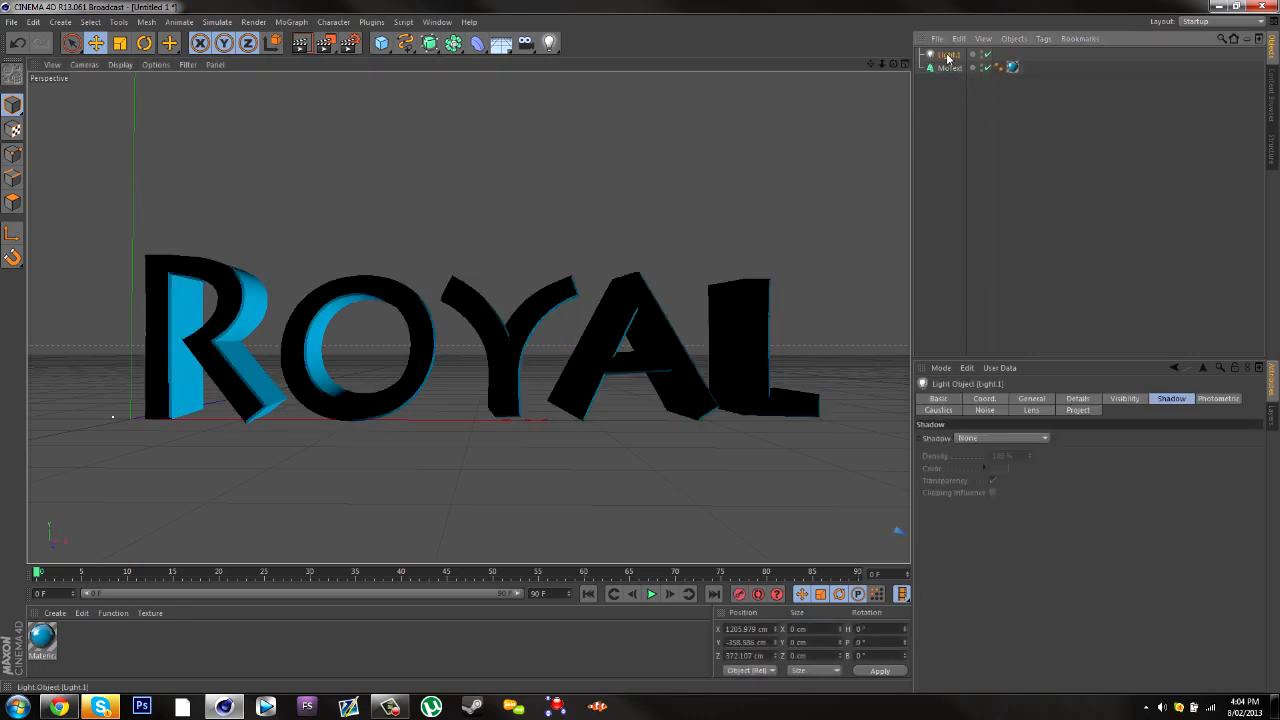
key("Delete")
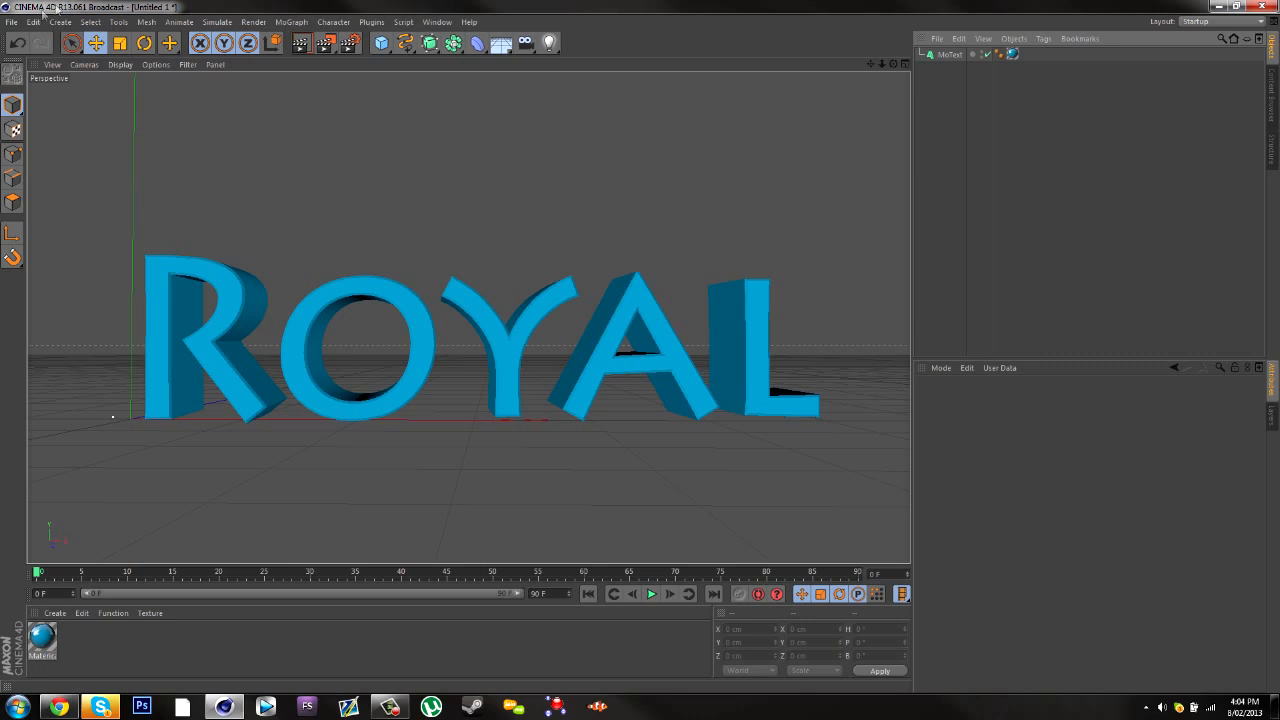
Merge Royal.c4d from the LightRooms folder of the GFX C4D templates into the current project.
left_click(11, 22)
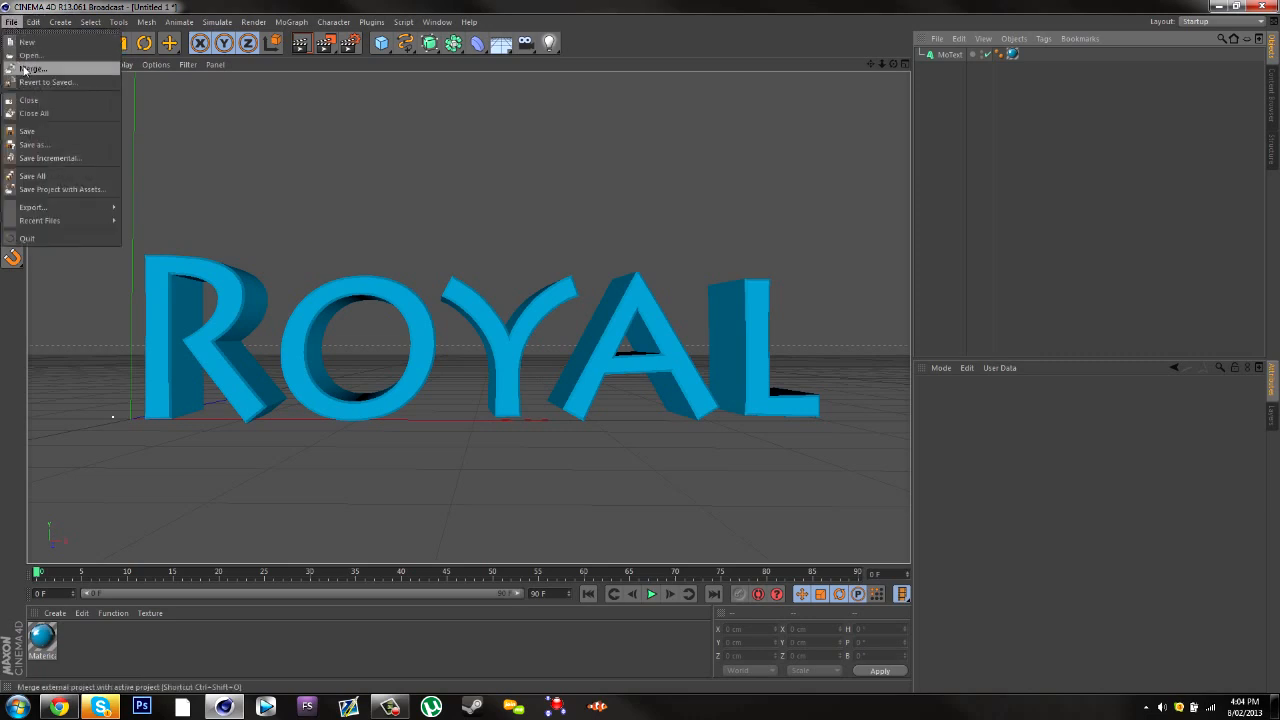
left_click(24, 69)
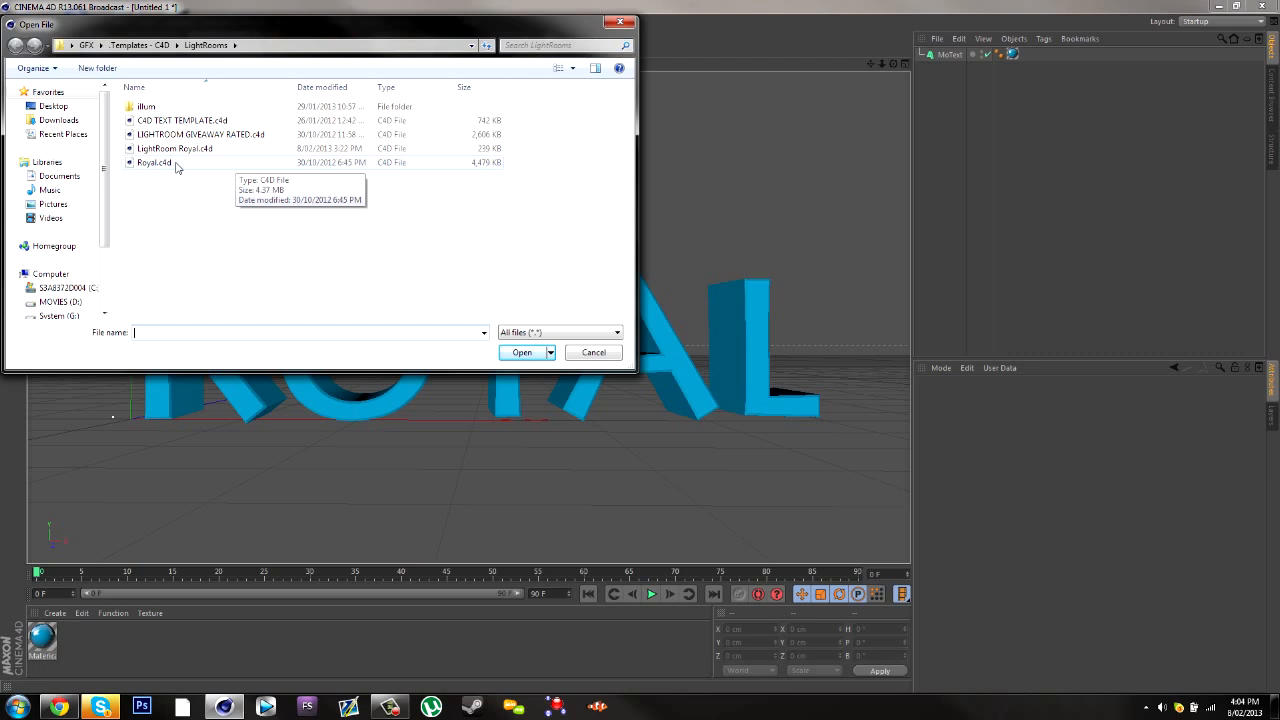
left_click(50, 106)
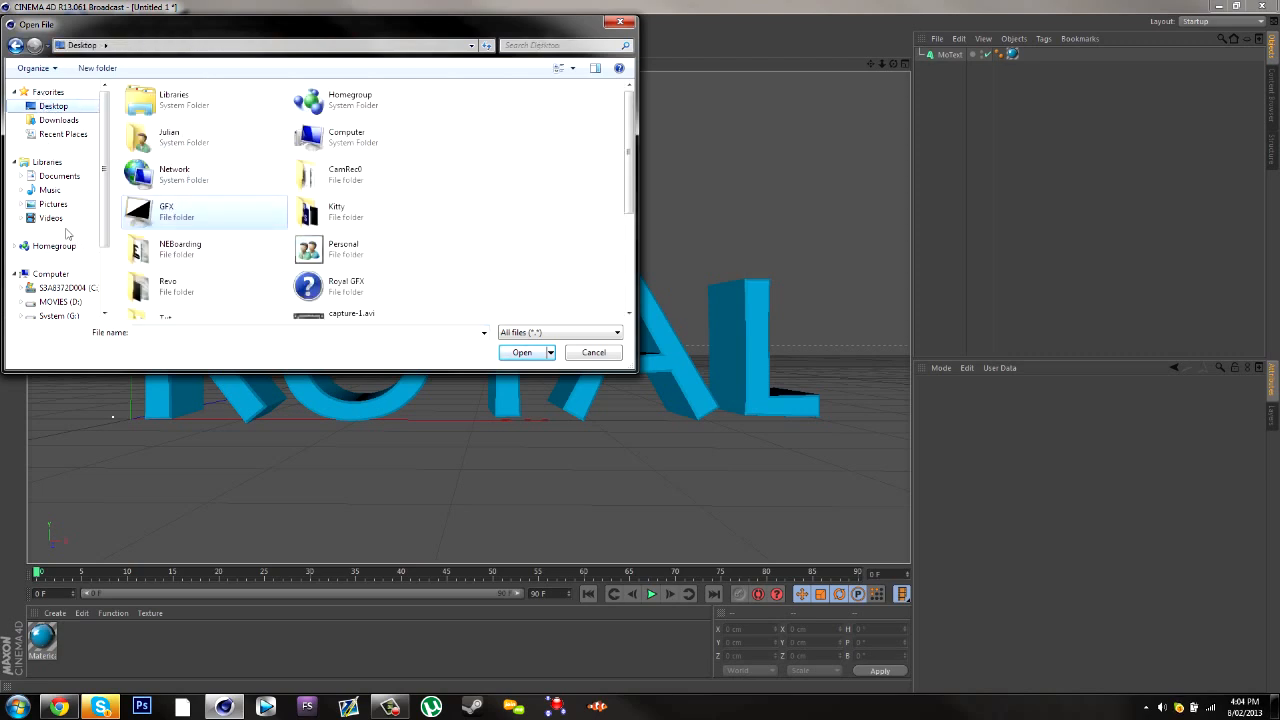
double_click(340, 283)
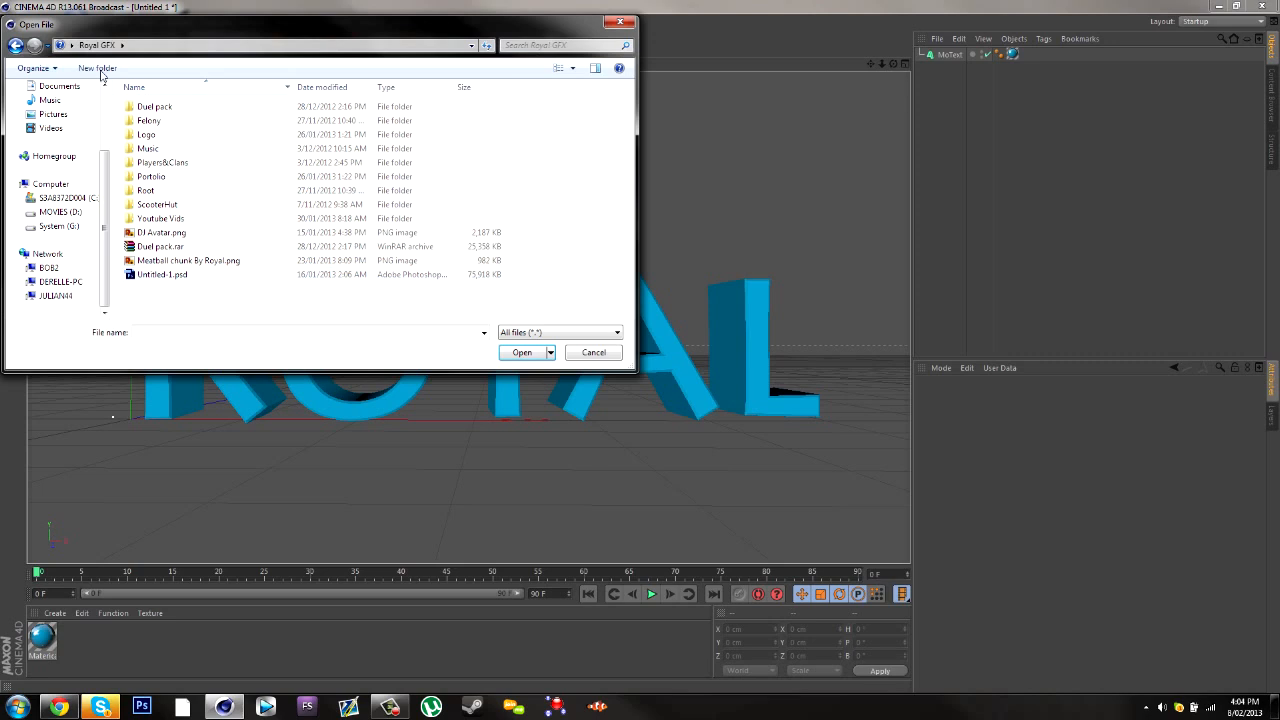
left_click(16, 46)
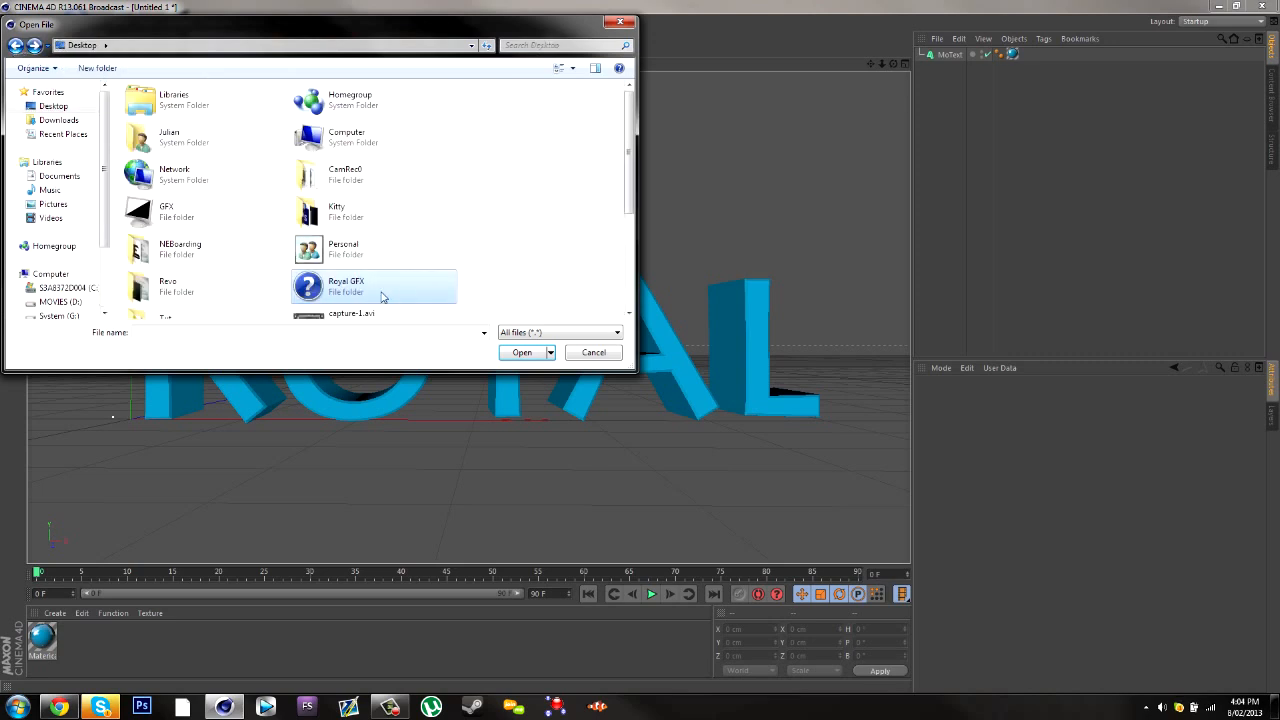
double_click(152, 208)
double_click(150, 108)
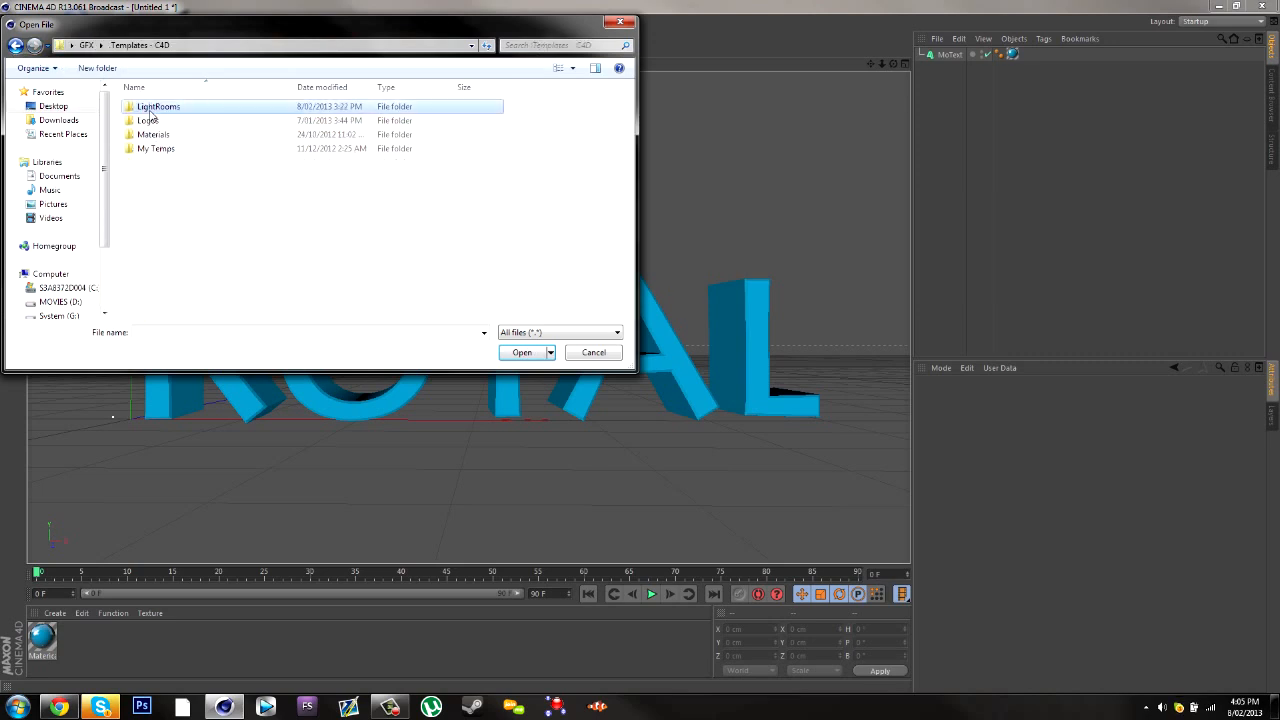
double_click(158, 106)
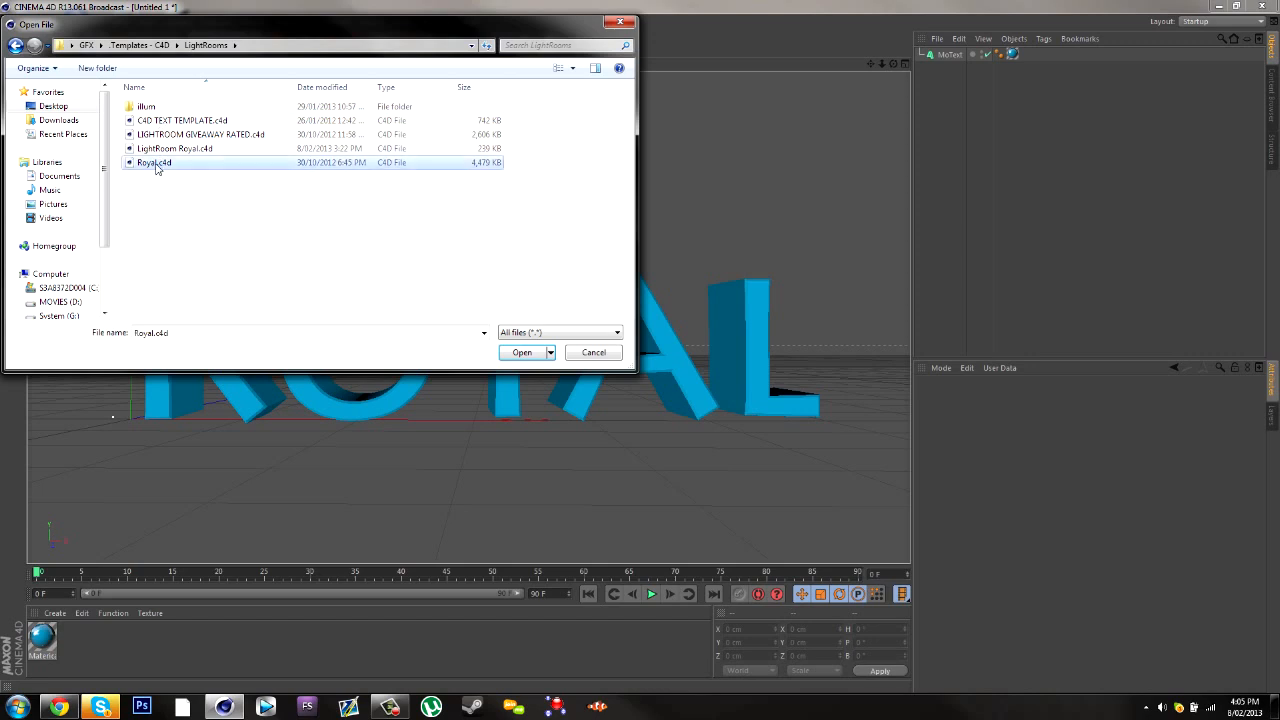
double_click(156, 163)
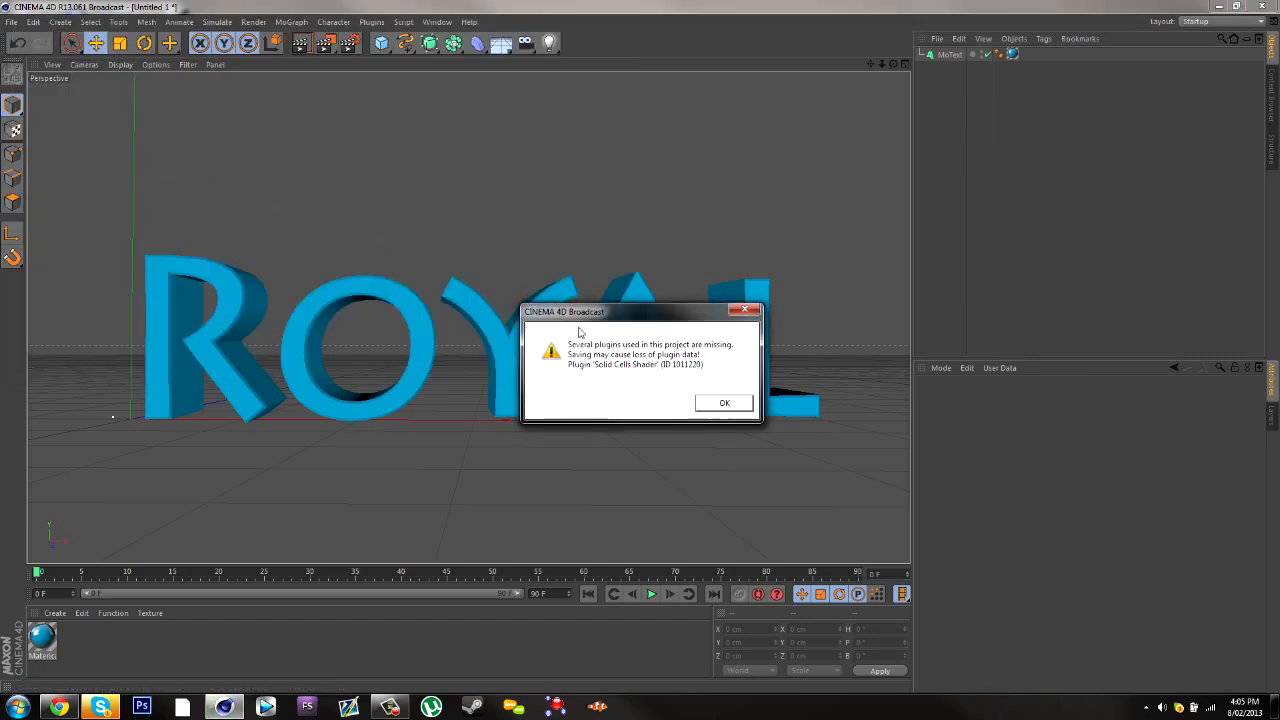
left_click(722, 404)
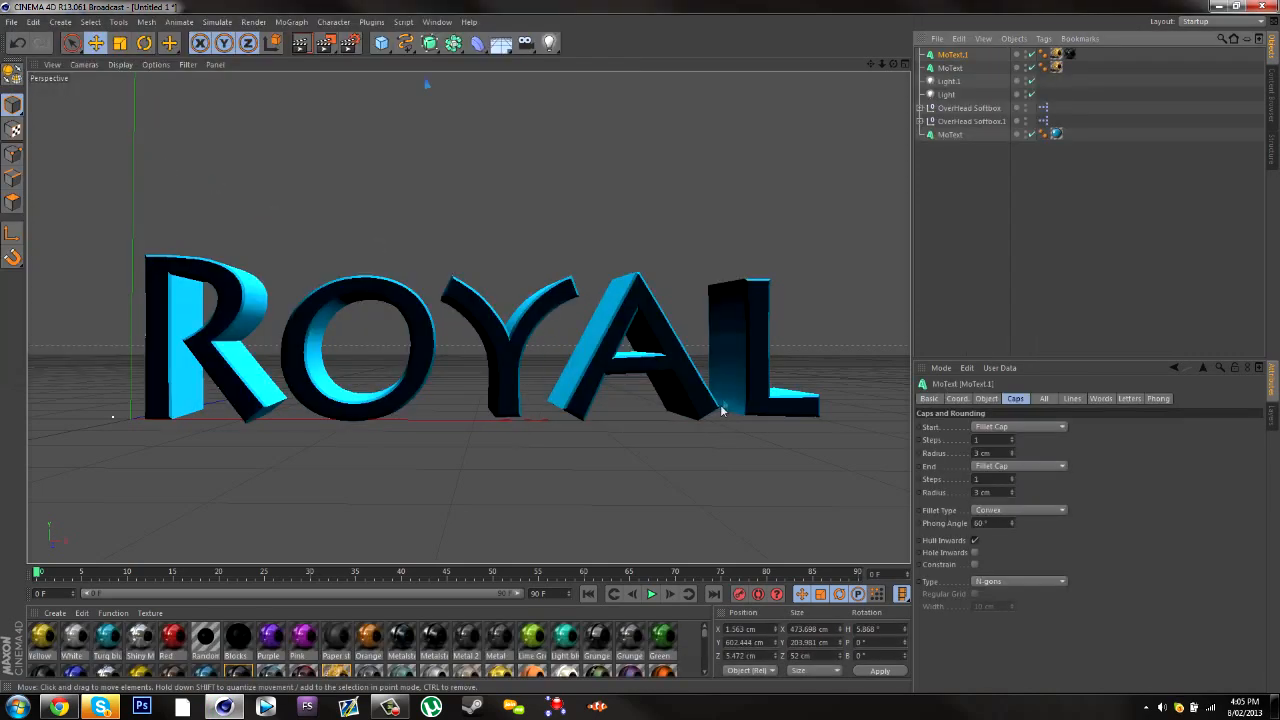
Delete the merged MoText objects, lights and overhead softboxes, leaving only the original blue Royal MoText in the scene.
key("Delete")
left_click(957, 59)
key("Delete")
left_click(957, 59)
key("Delete")
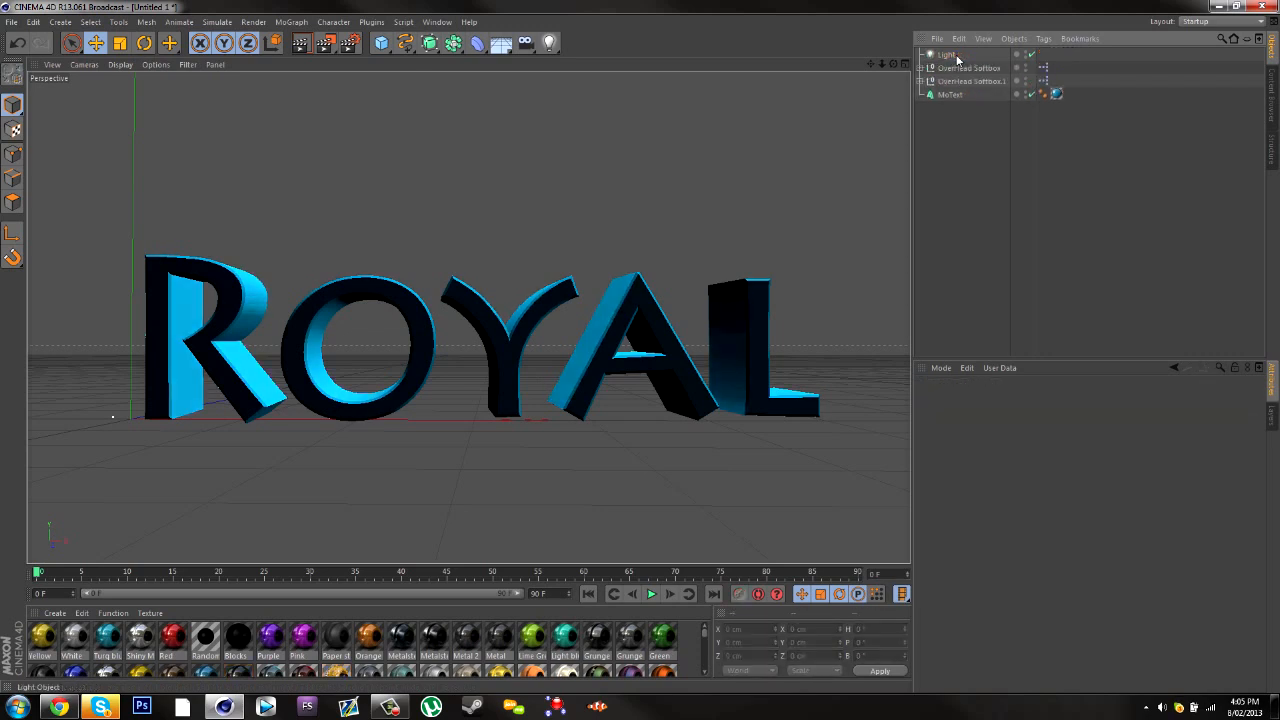
left_click(957, 60)
key("Delete")
left_click(957, 57)
key("Delete")
left_click(957, 57)
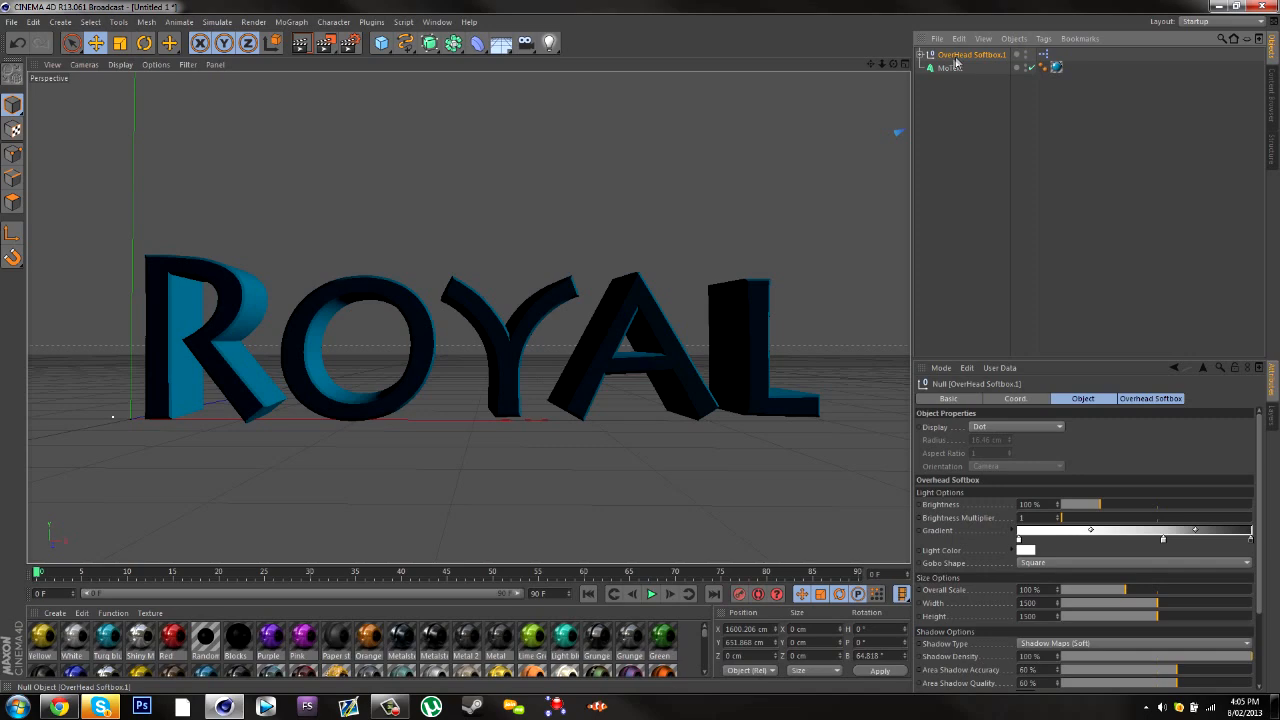
key("Delete")
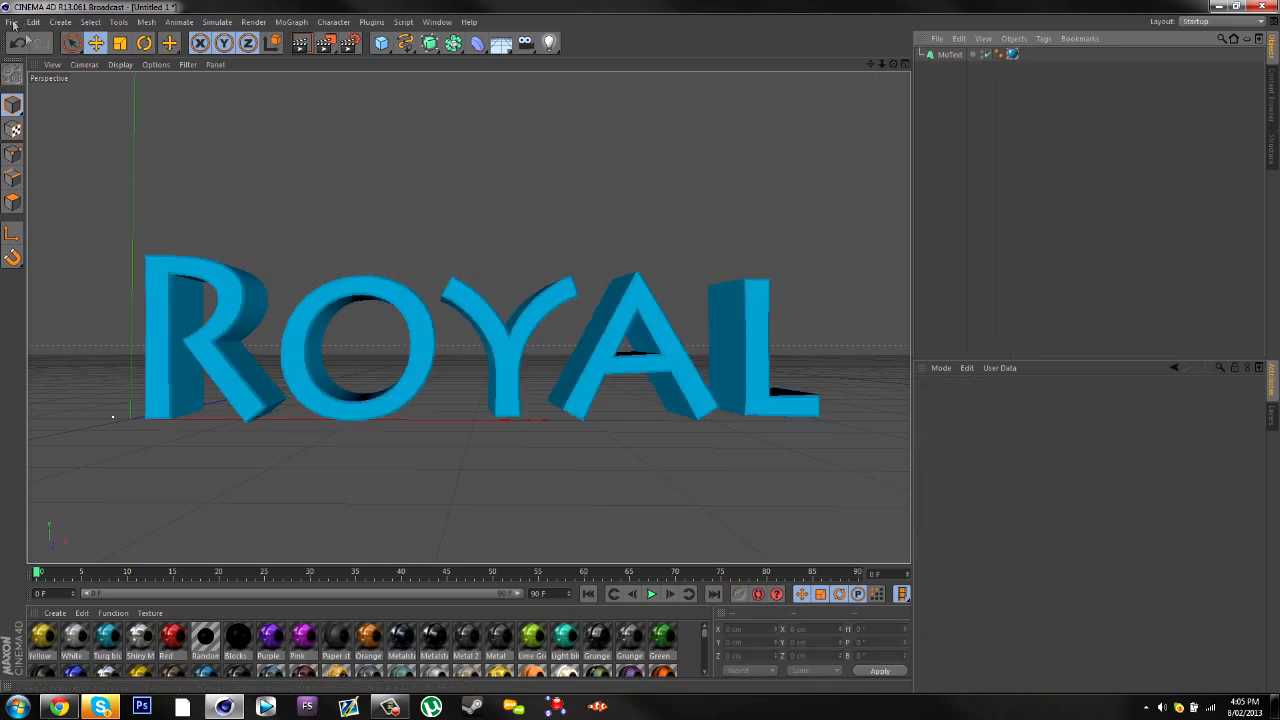
Merge LightRoom Royal.c4d from the LightRooms folder into the current project.
left_click(13, 24)
left_click(37, 69)
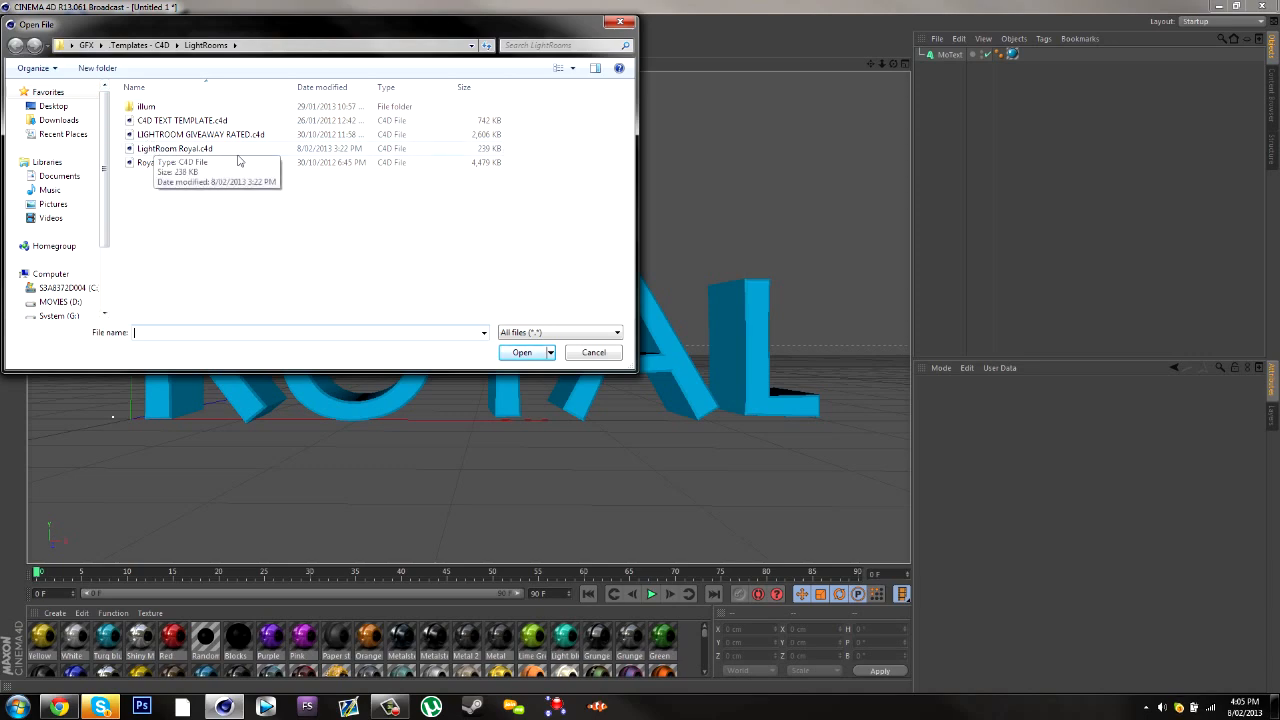
double_click(200, 148)
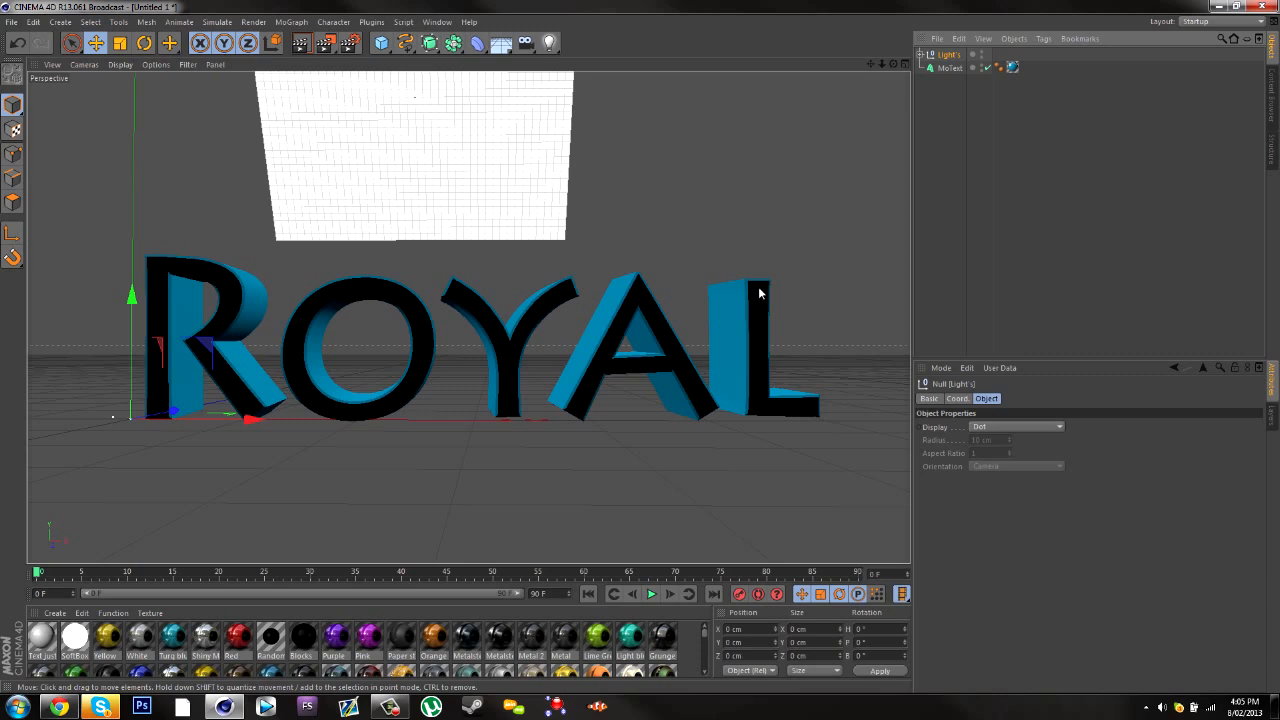
Move the Light's null along the X axis to about 294 cm to centre the light room on the Royal text.
middle_click(760, 292)
middle_click(350, 199)
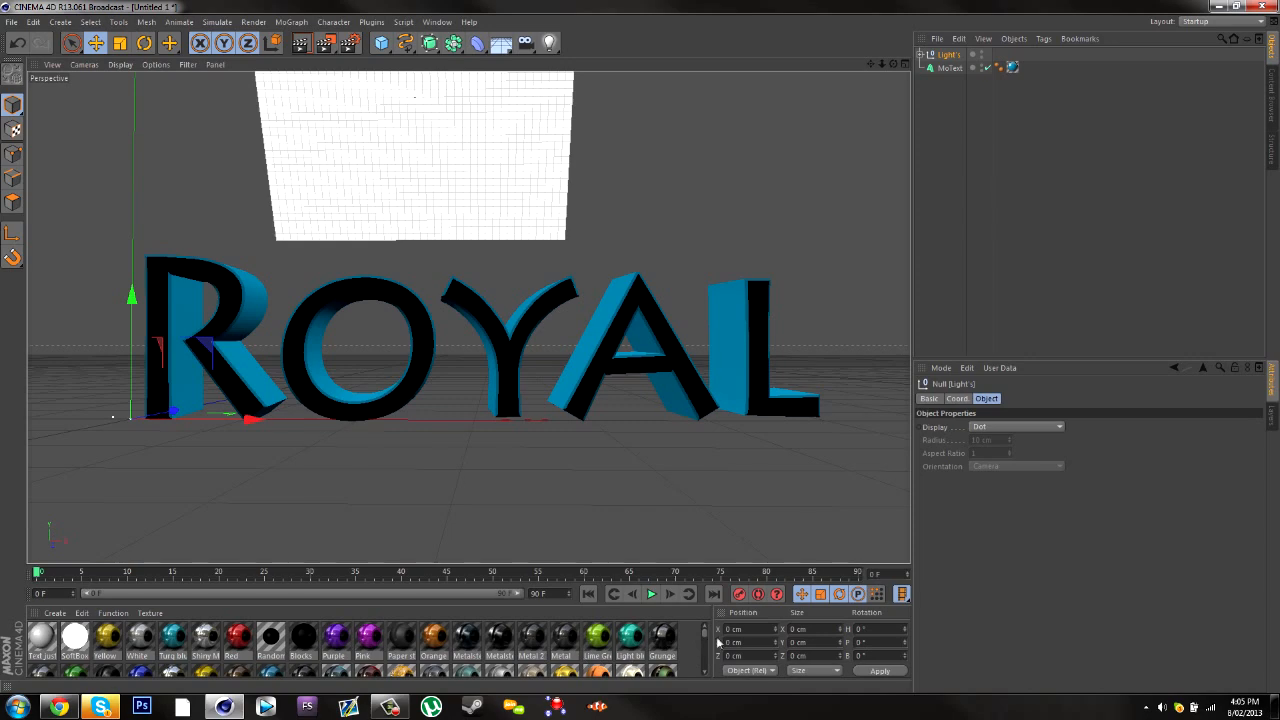
left_click_drag(703, 633, 705, 630)
scroll(809, 303, "down", 5)
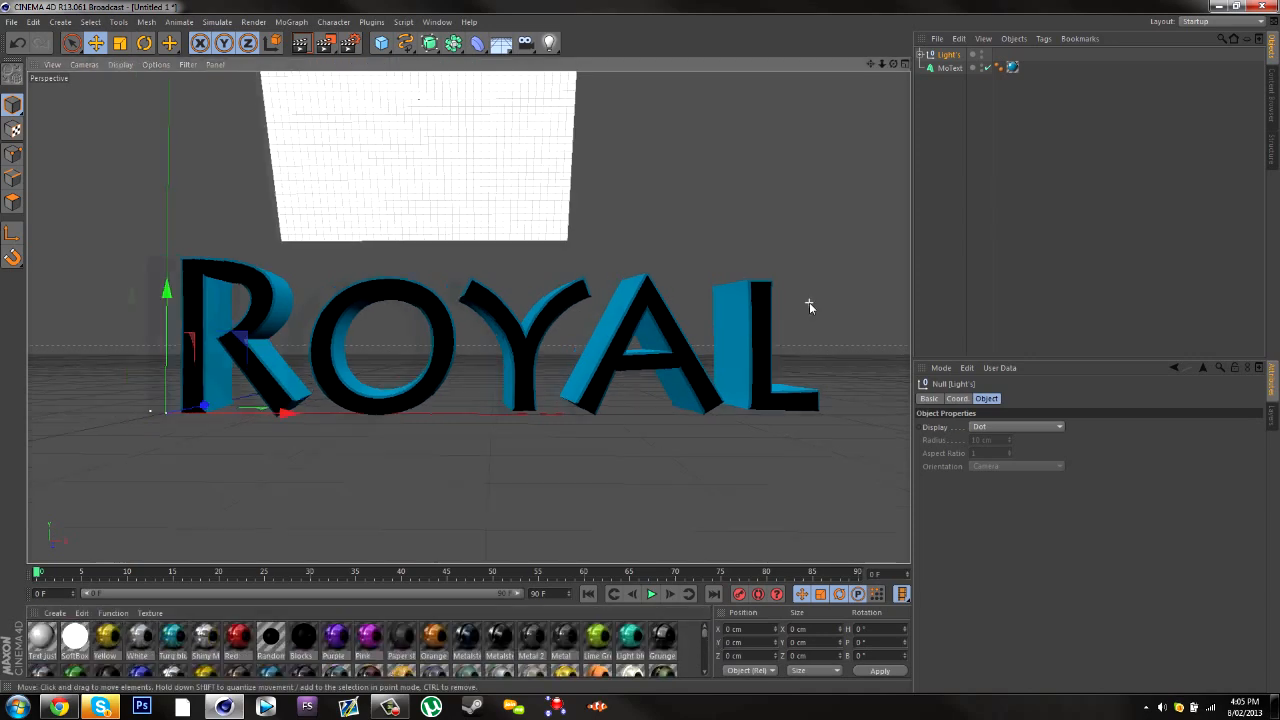
scroll(809, 302, "down", 5)
left_click_drag(870, 64, 636, 246)
mouse_move(468, 317)
left_mouse_down()
mouse_move(873, 67)
mouse_move(468, 317)
left_mouse_up()
scroll(866, 84, "up", 4)
left_click_drag(870, 64, 468, 317)
scroll(728, 304, "up", 4)
scroll(733, 308, "up", 2)
scroll(800, 160, "up", 2)
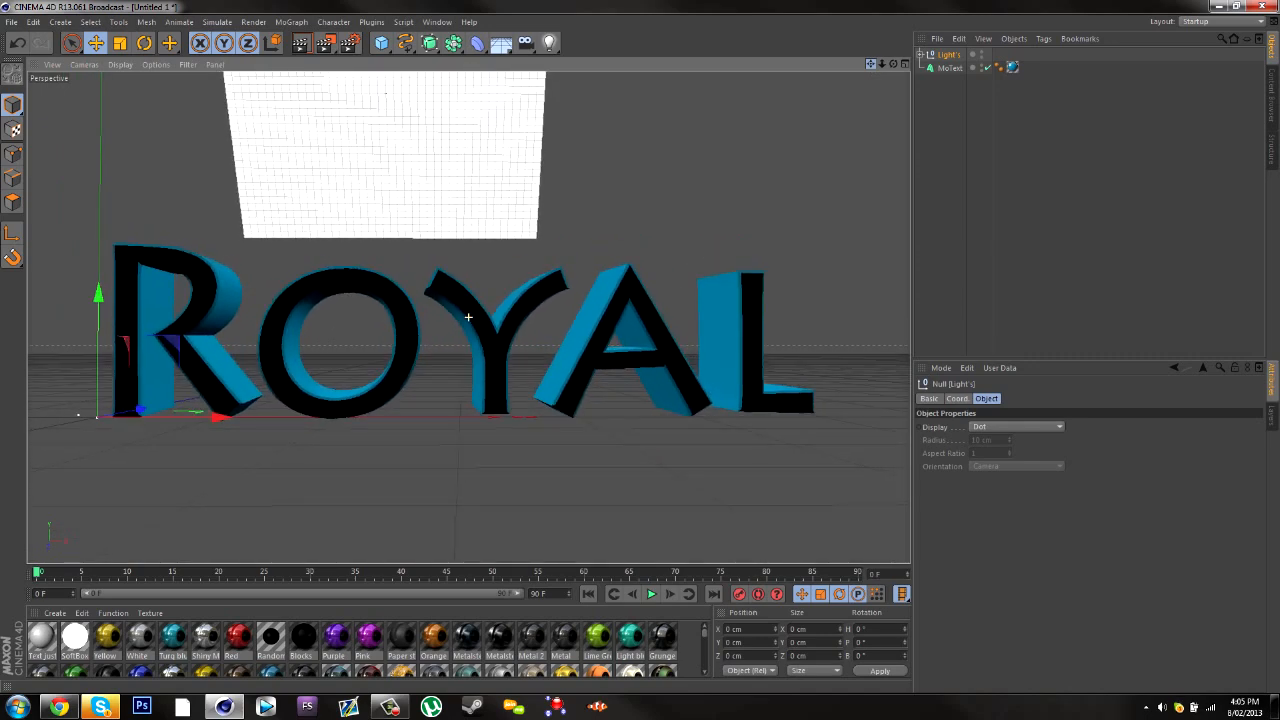
scroll(786, 177, "down", 5)
left_click_drag(870, 64, 468, 317)
left_click(951, 55)
left_click_drag(437, 388, 648, 358)
Render the perspective view to check the Royal text under the repositioned light room.
scroll(648, 360, "up", 5)
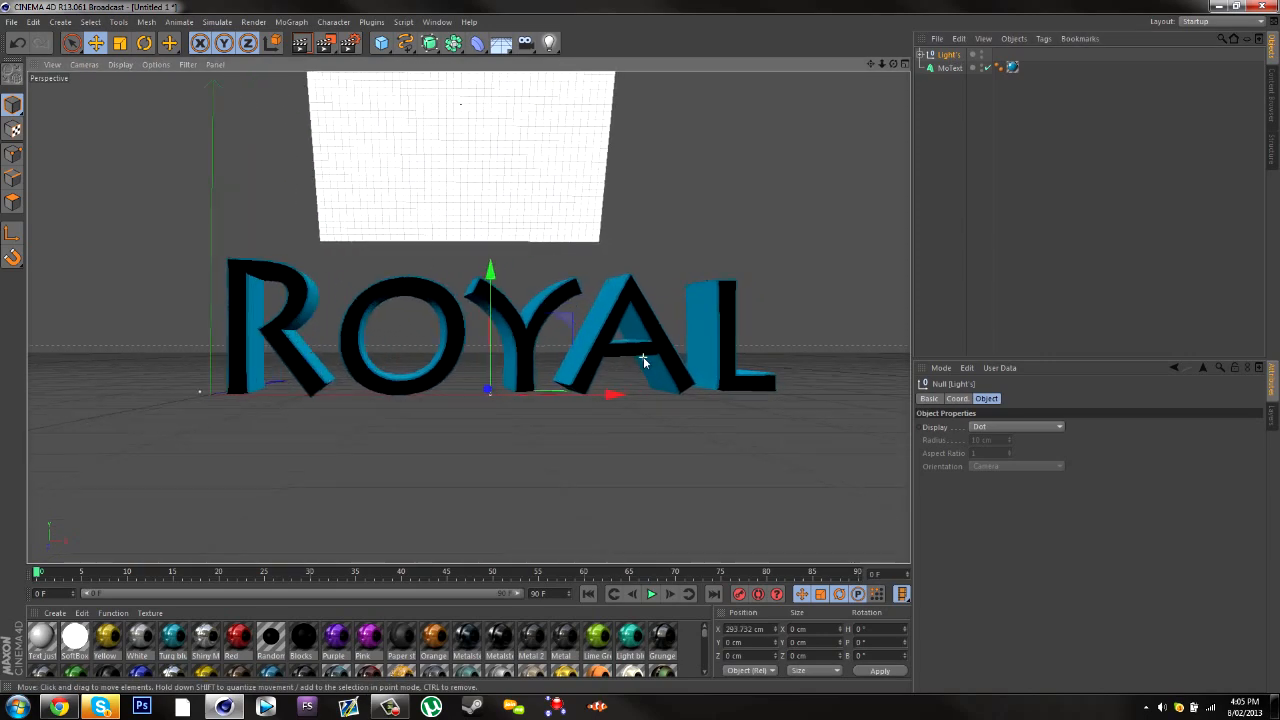
scroll(652, 362, "up", 1)
left_click_drag(870, 64, 871, 78)
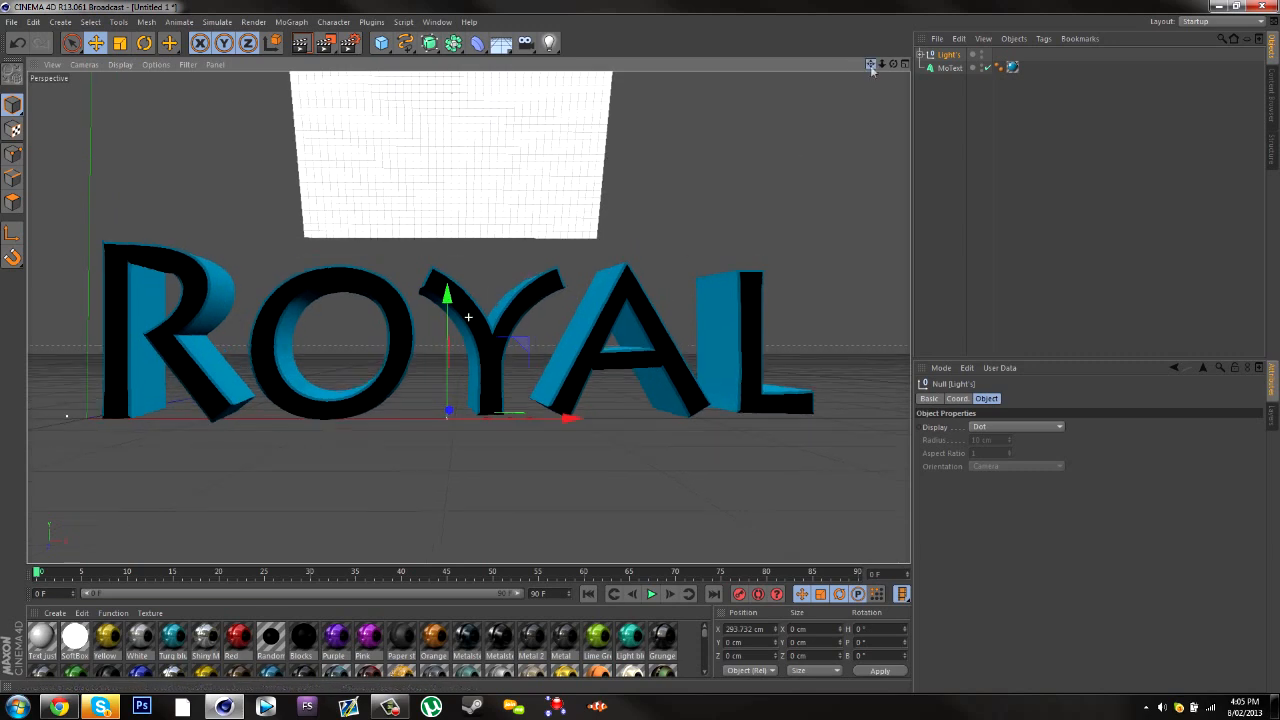
left_click(300, 46)
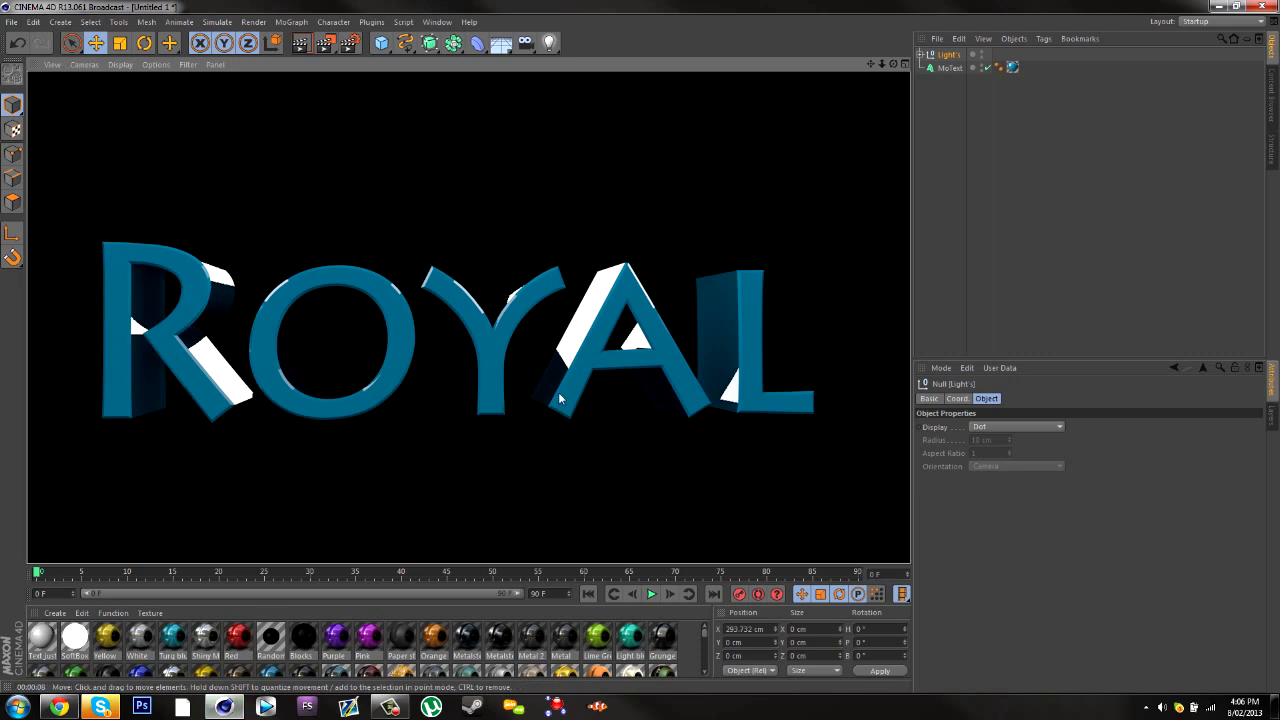
left_click(843, 123)
left_click_drag(893, 64, 897, 70)
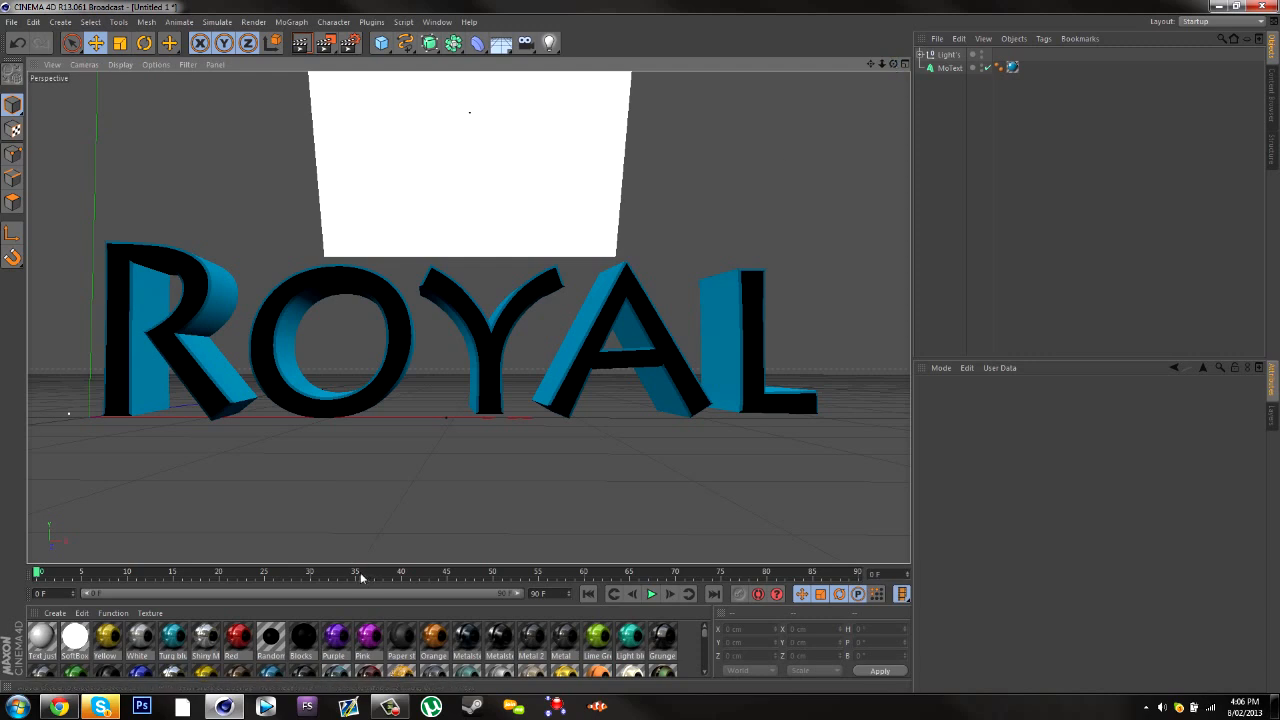
Replace the Royal MoText with a sphere of about 113 cm radius, placed at about X 283.5 cm and Y 62.4 cm.
left_click(948, 69)
key("Delete")
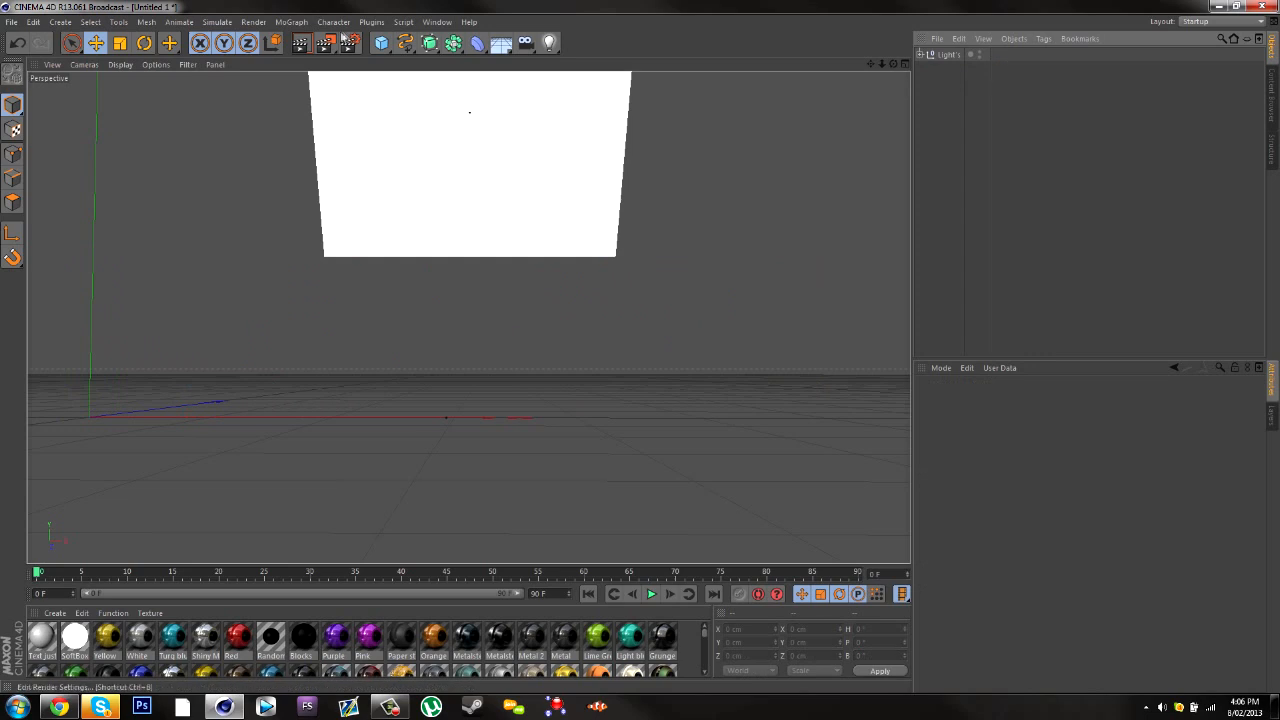
left_click(381, 42)
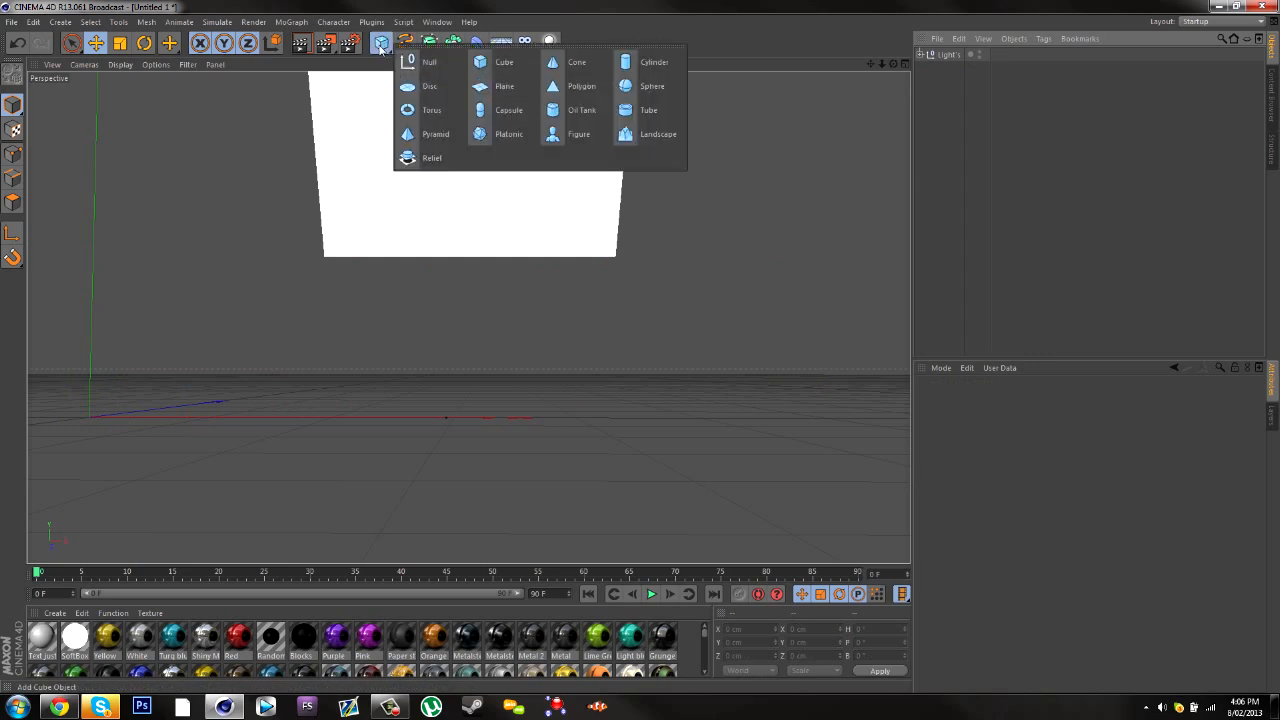
left_click(380, 49)
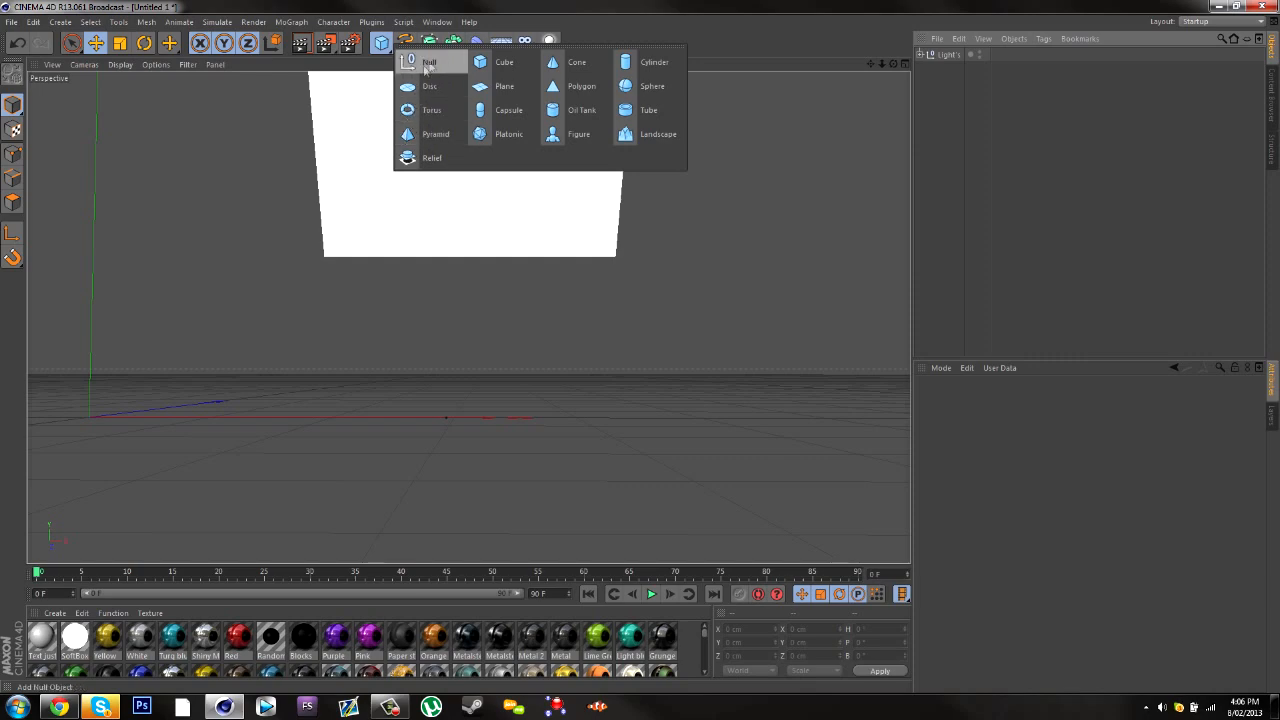
left_click(634, 91)
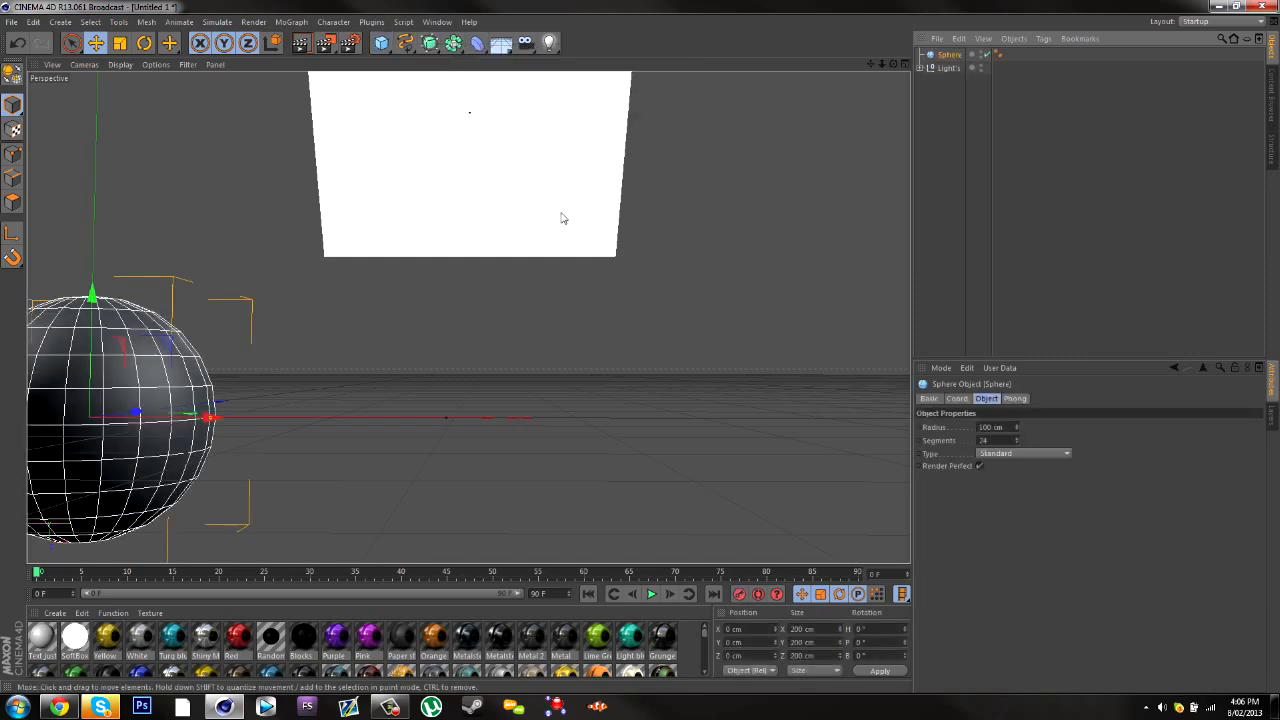
left_click_drag(208, 418, 564, 419)
left_click_drag(431, 292, 437, 211)
Apply the Purple material to the sphere and remove its extra Pink and paper material tags.
left_click_drag(320, 648, 402, 337)
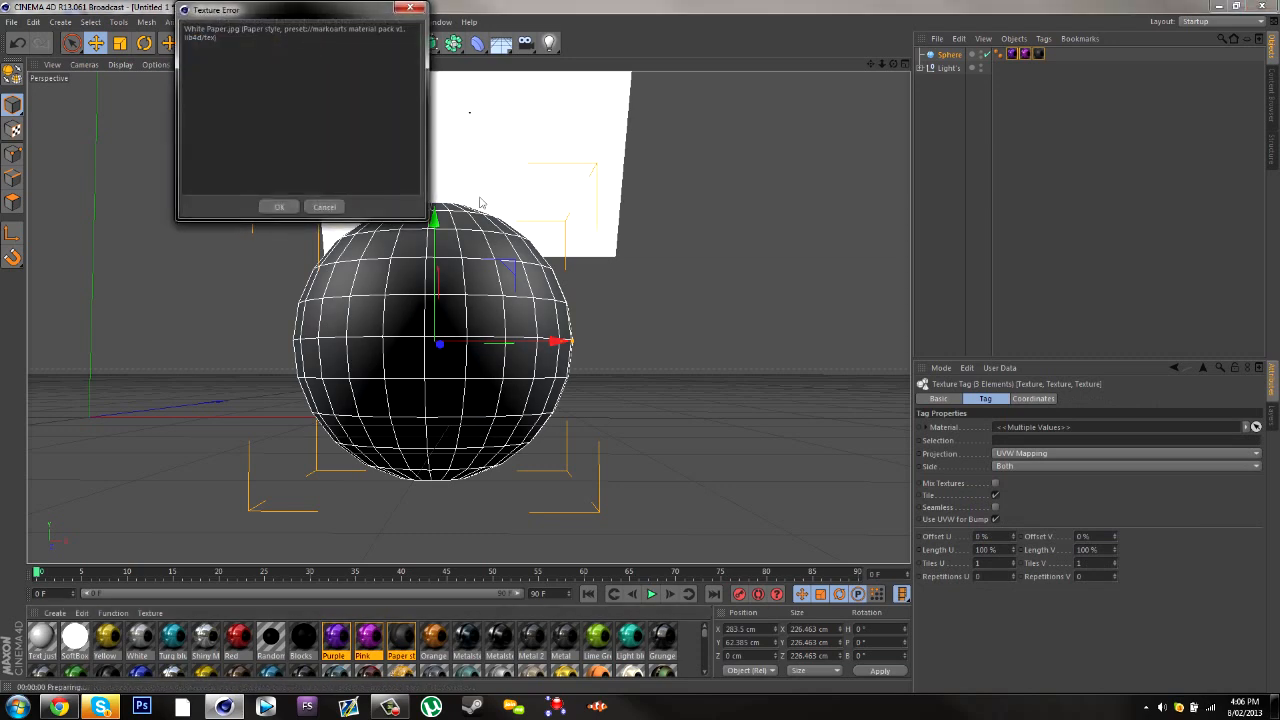
left_click(324, 206)
left_click(1038, 55)
key("Delete")
left_click(1024, 55)
key("Delete")
Render the purple sphere from the front and from a rotated angle to examine the light room's reflections.
left_click(304, 46)
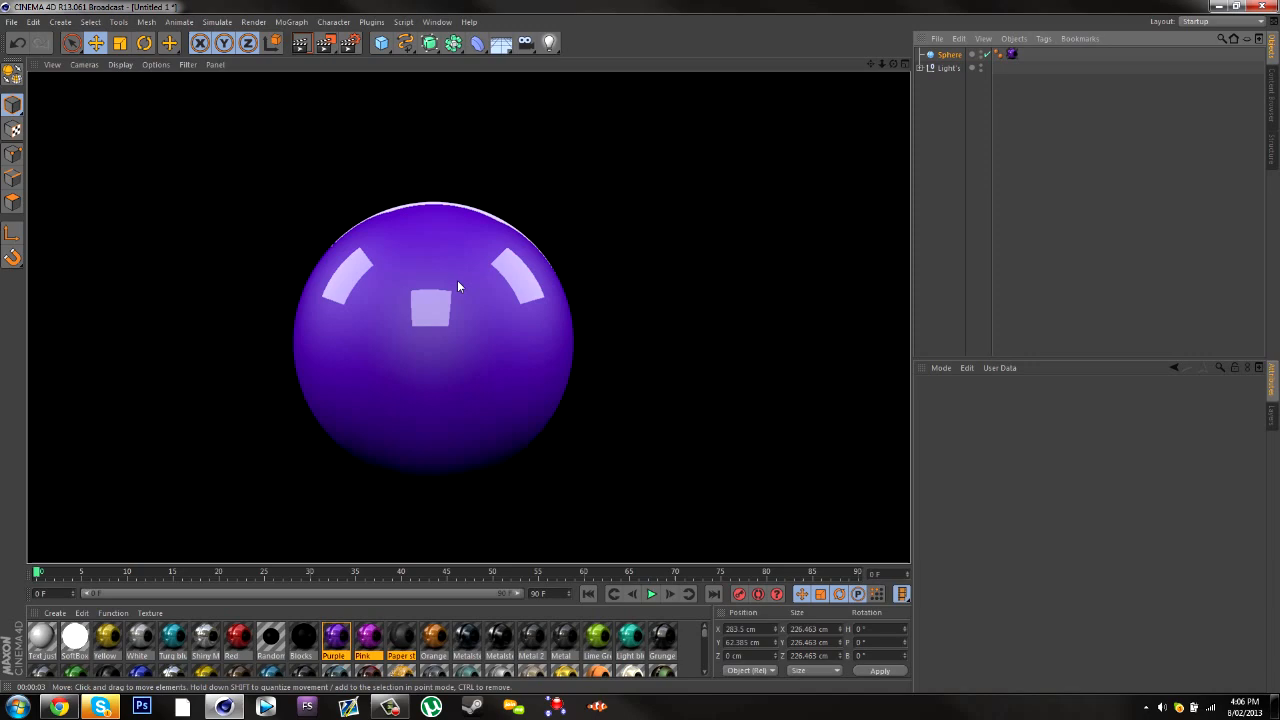
left_click_drag(893, 64, 467, 317)
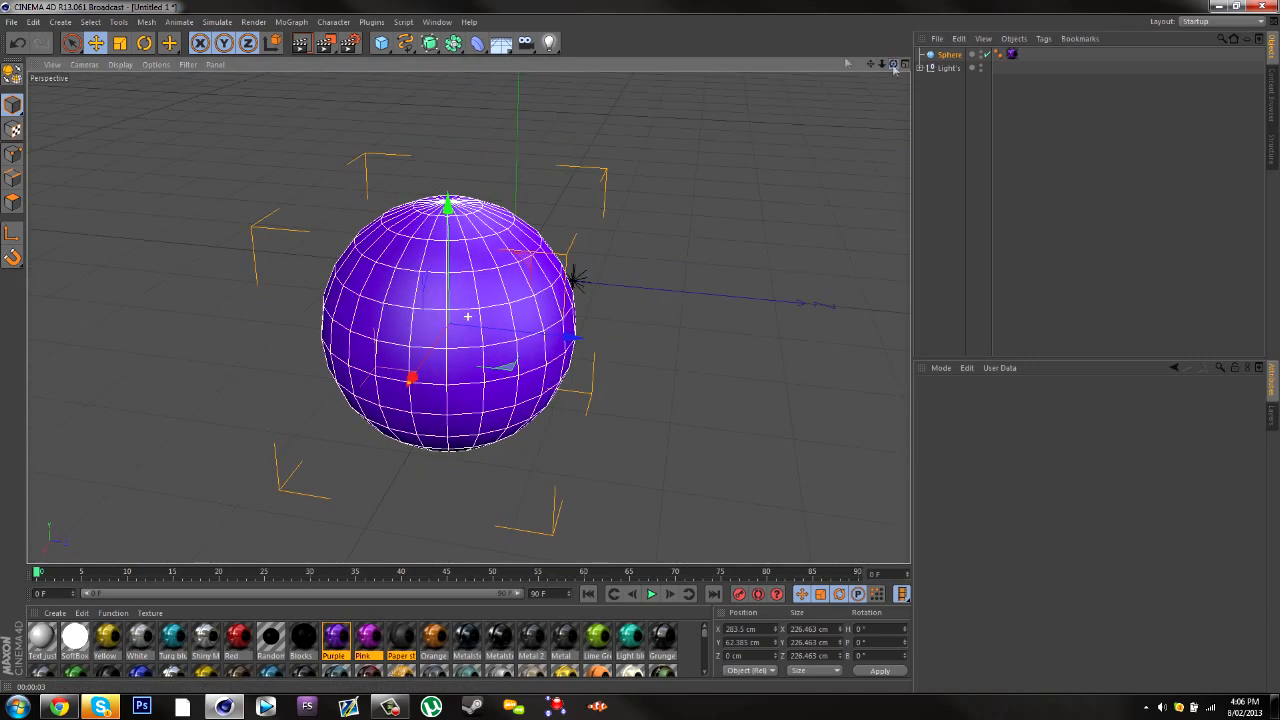
left_click(300, 42)
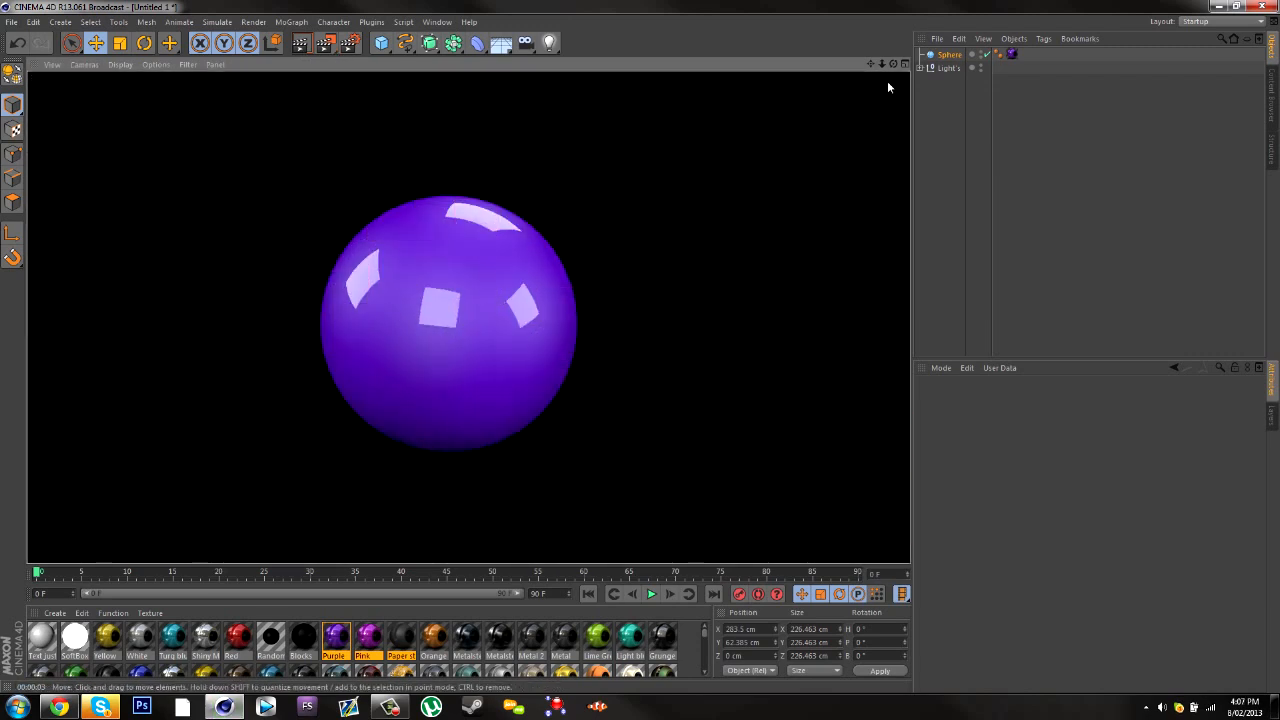
left_click_drag(893, 63, 893, 64)
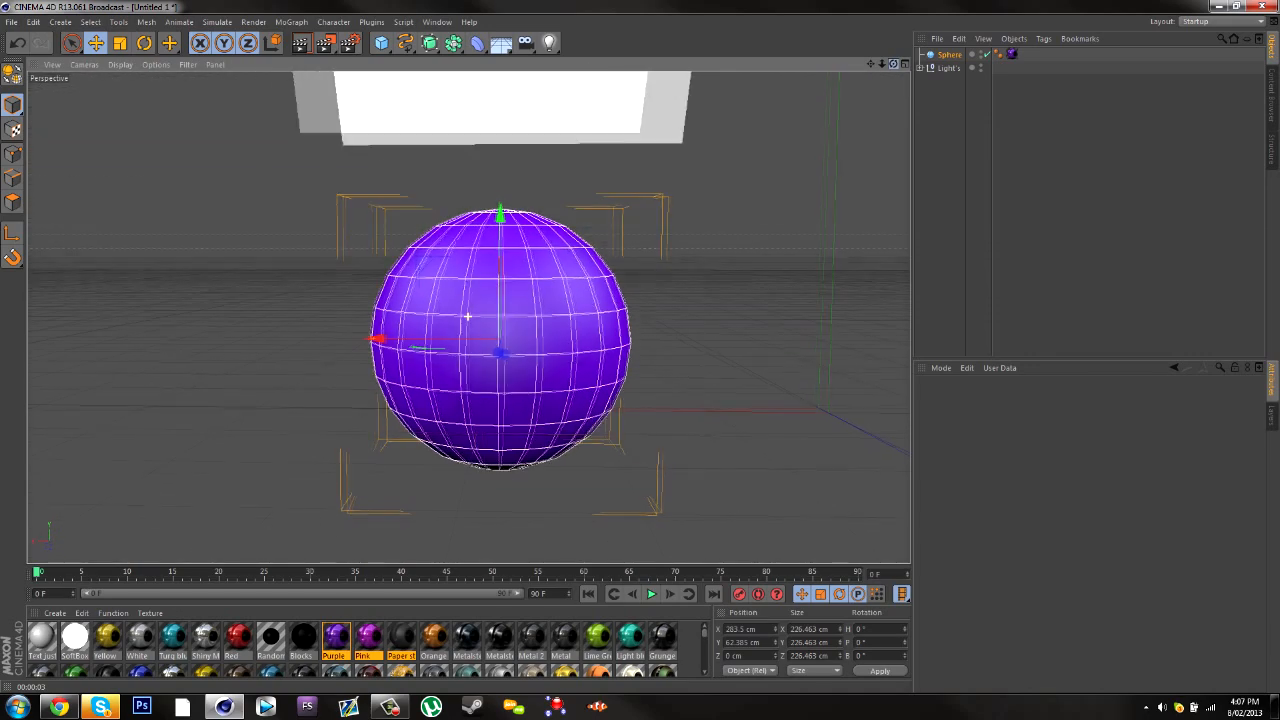
Delete the sphere and the Light's null to empty the scene.
left_click(951, 56)
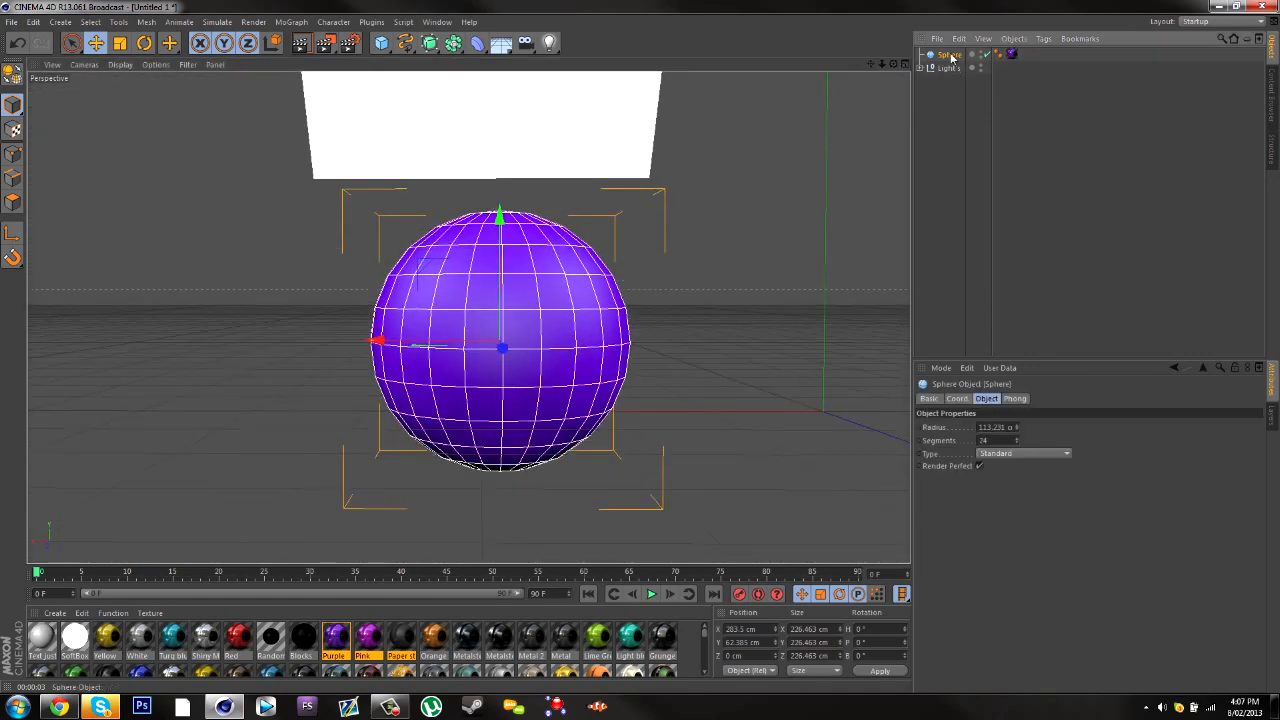
key("Delete")
left_click(951, 56)
key("Delete")
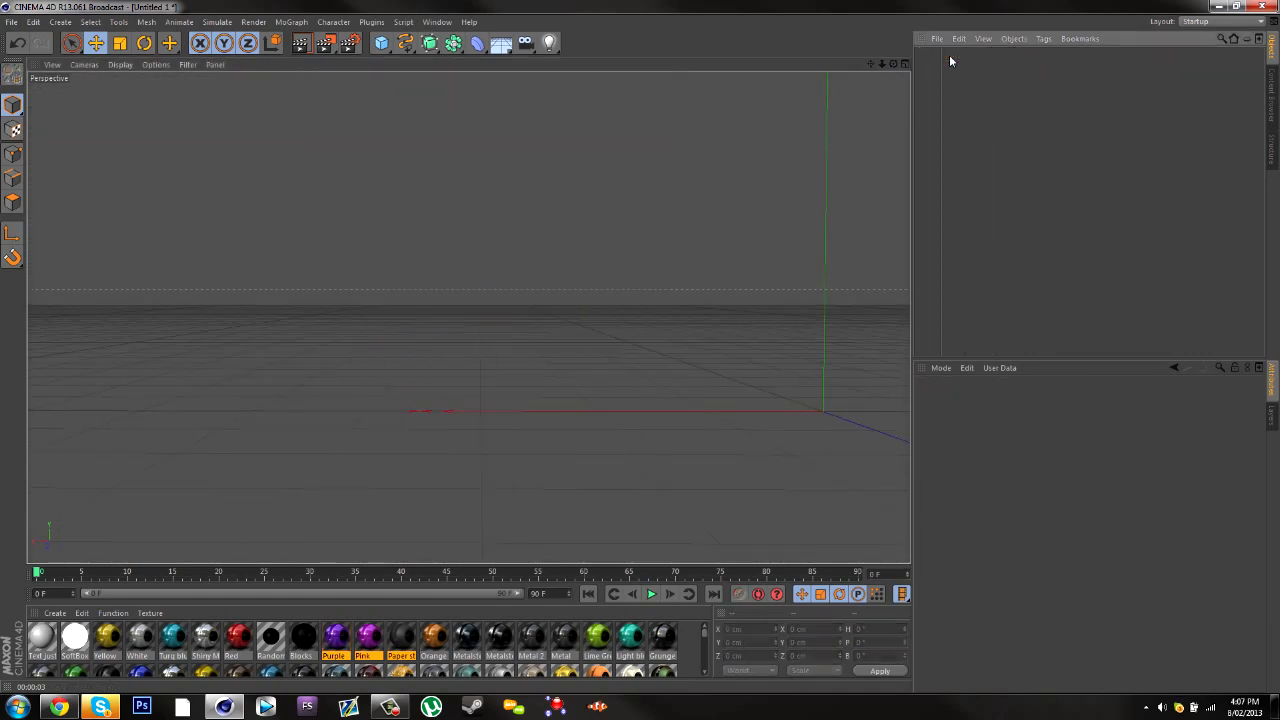